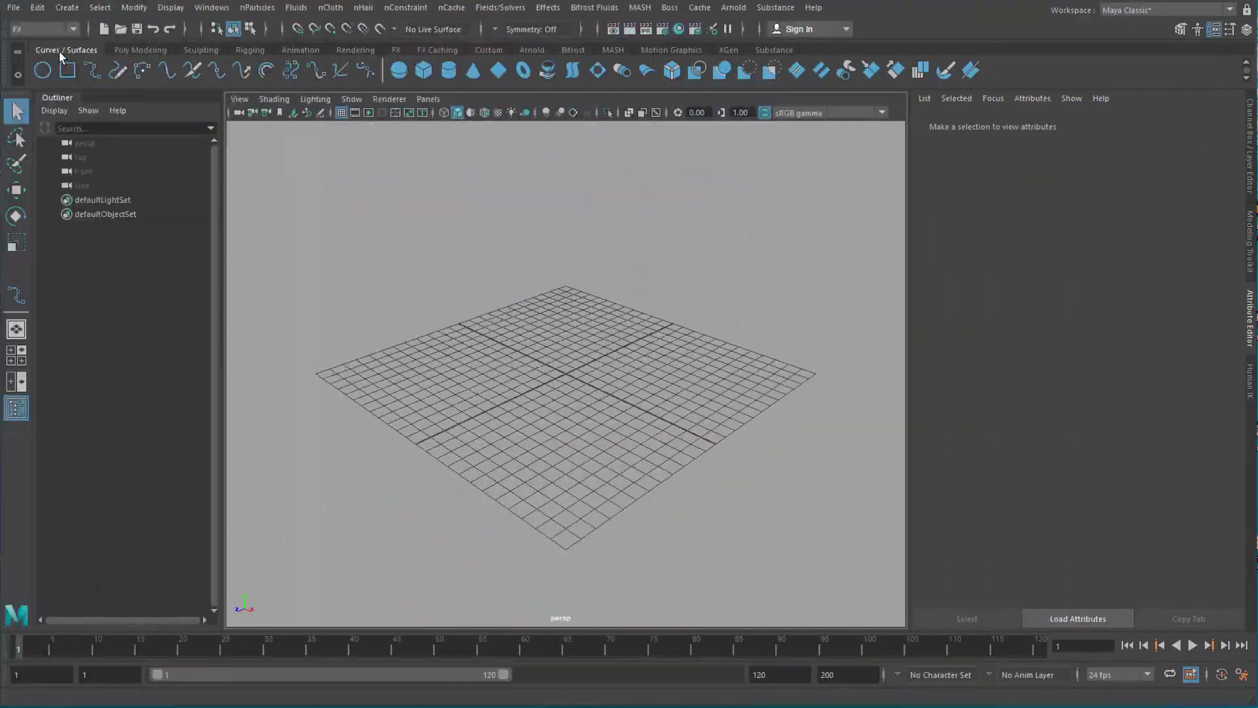
# Step: Draw a three-point EP curve across the grid, then orbit to a low angle
pyautogui.click(92, 70)
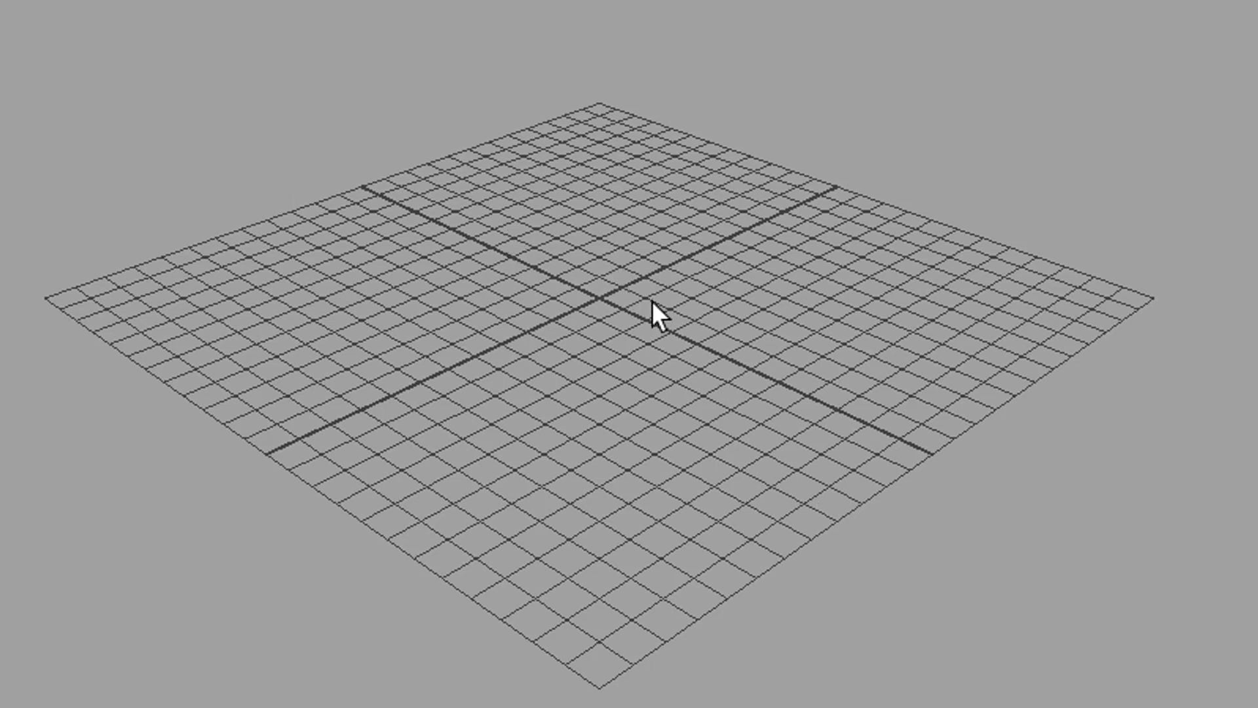
pyautogui.click(447, 230)
pyautogui.click(617, 247)
pyautogui.click(830, 444)
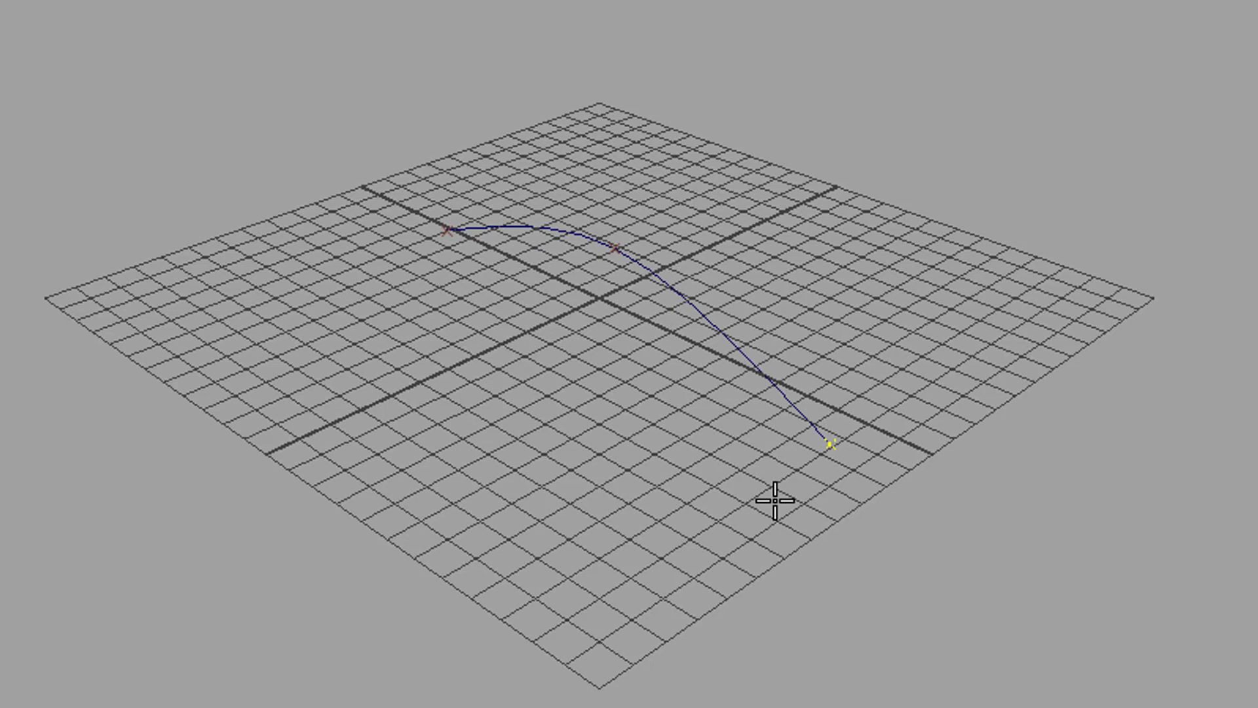
pyautogui.press('Return')
pyautogui.keyDown('alt'); pyautogui.moveTo(766, 234); pyautogui.dragTo(854, 275); pyautogui.keyUp('alt')
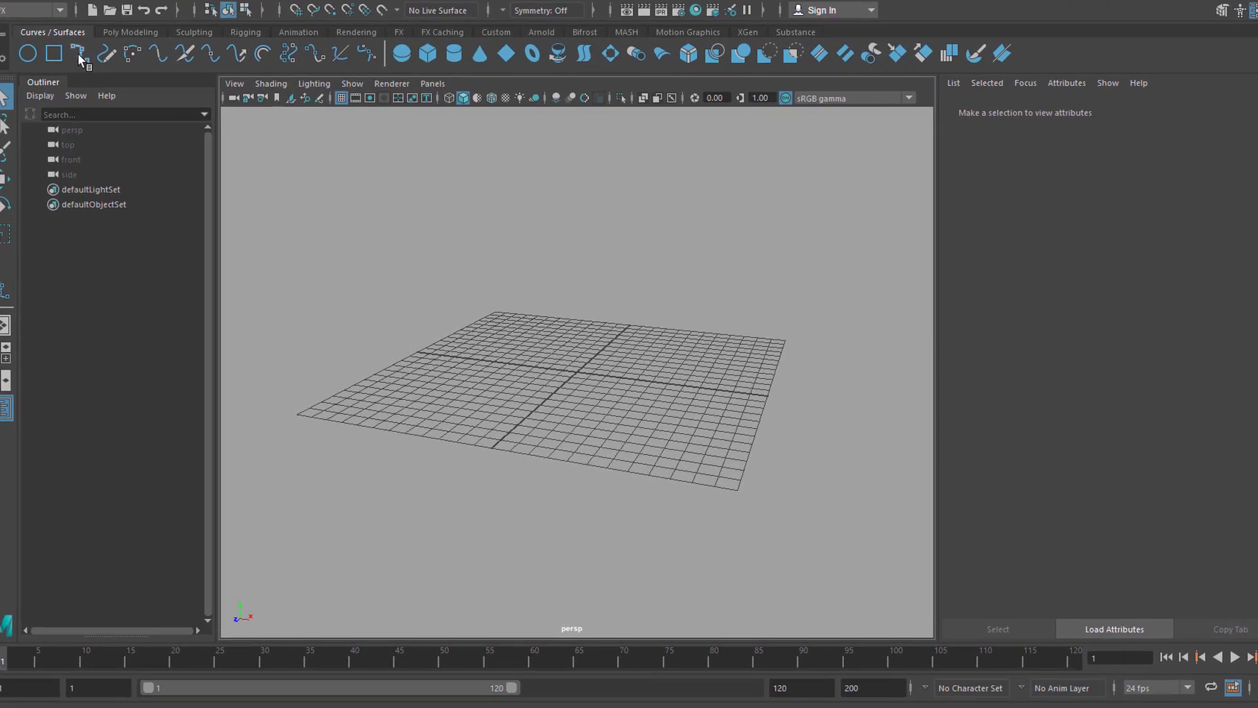
# Step: Start a new EP curve at the grid and show four views on black backgrounds
pyautogui.click(77, 53)
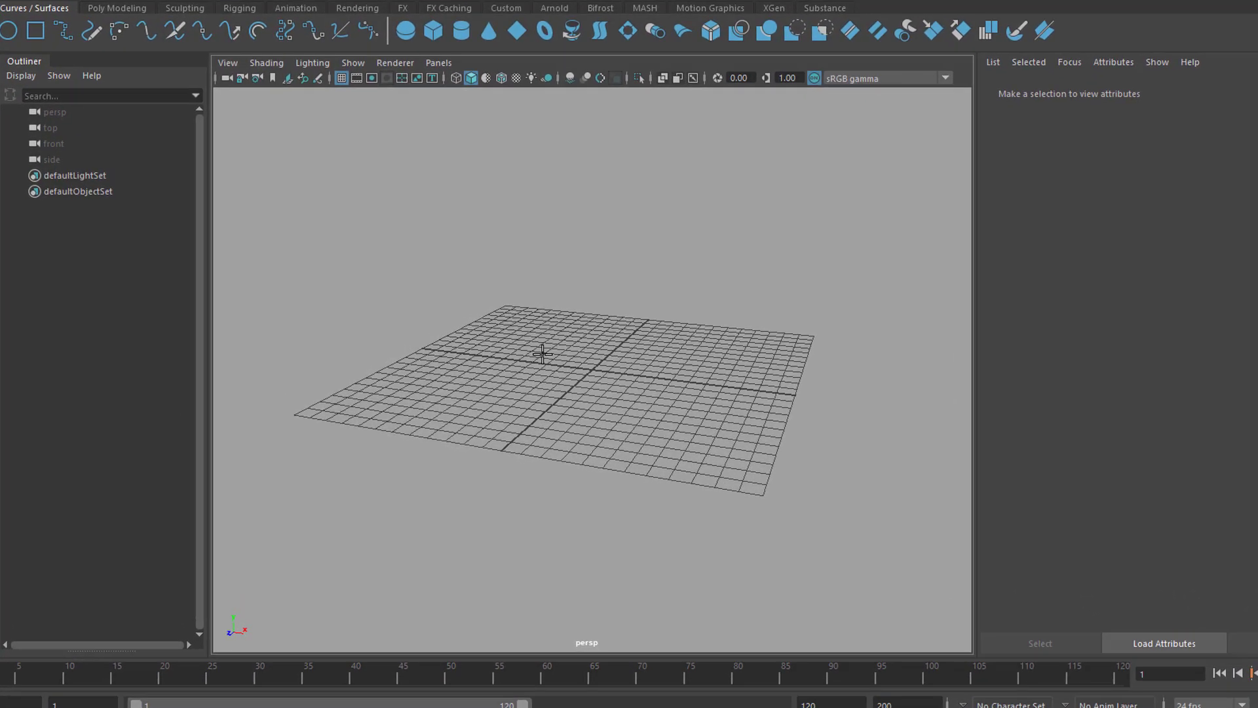
pyautogui.click(543, 354)
pyautogui.keyDown('alt'); pyautogui.moveTo(730, 457); pyautogui.dragTo(677, 435); pyautogui.keyUp('alt')
pyautogui.press('space')
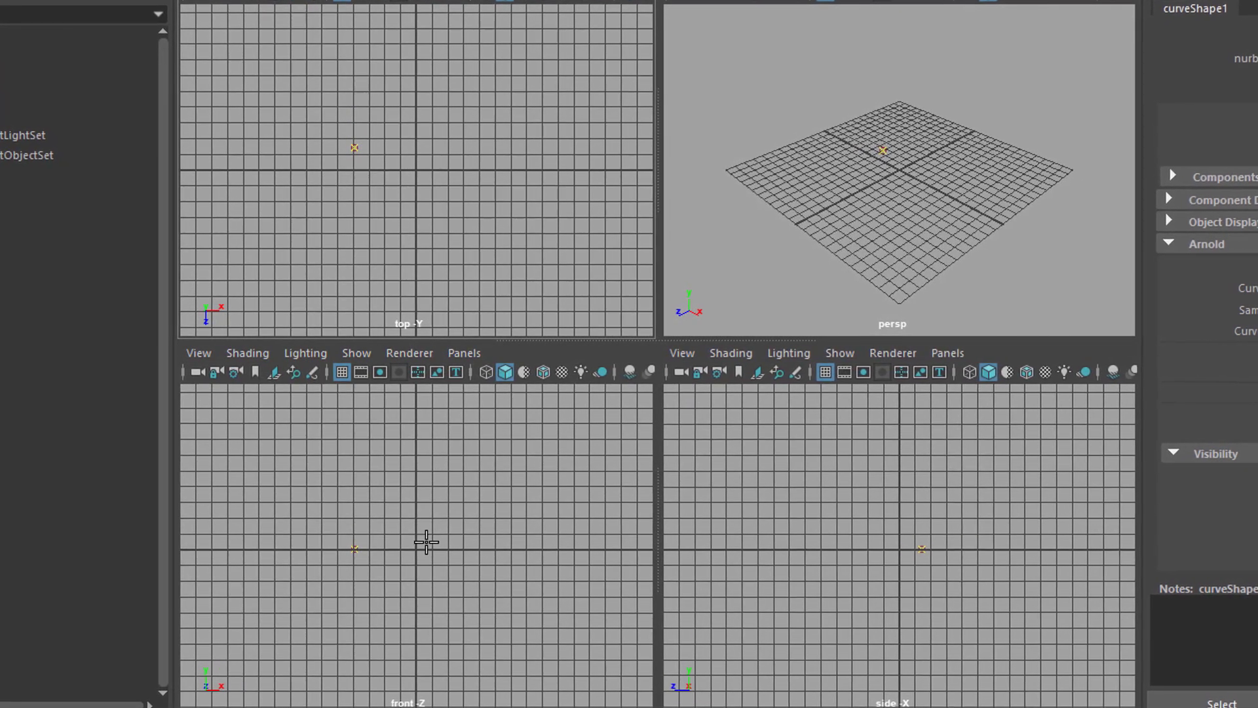
pyautogui.hotkey('alt', 'b')
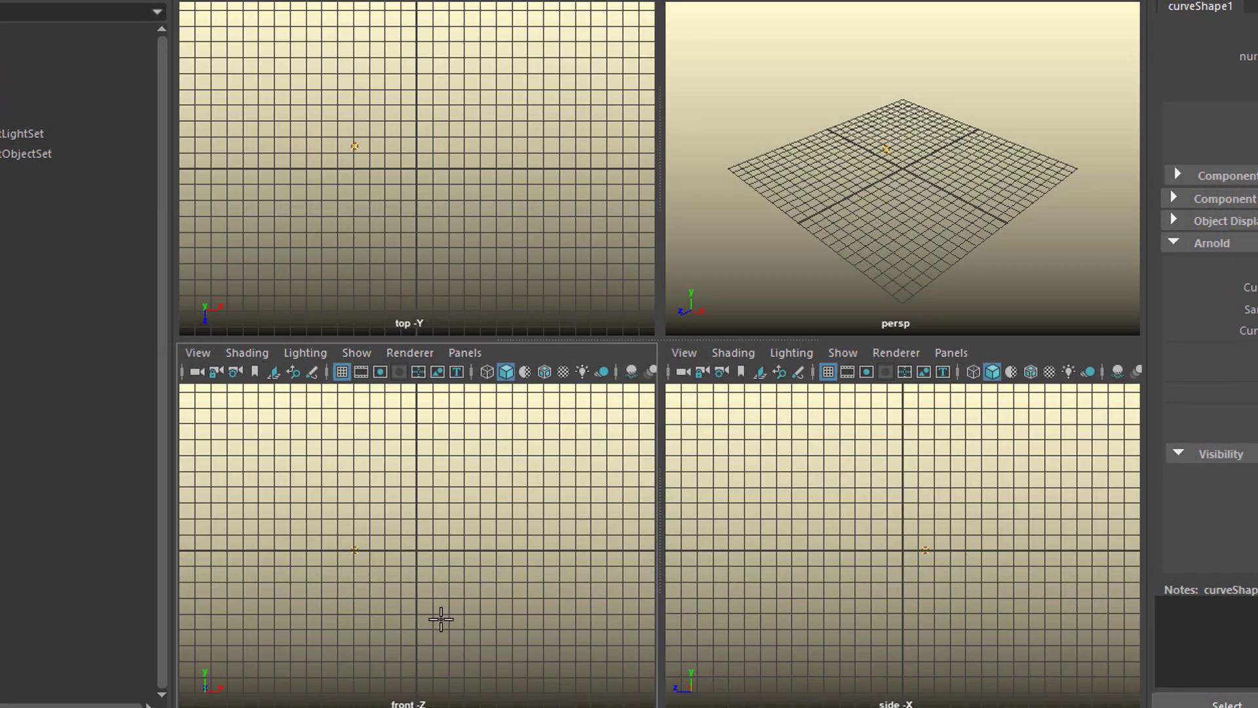
pyautogui.hotkey('alt', 'b')
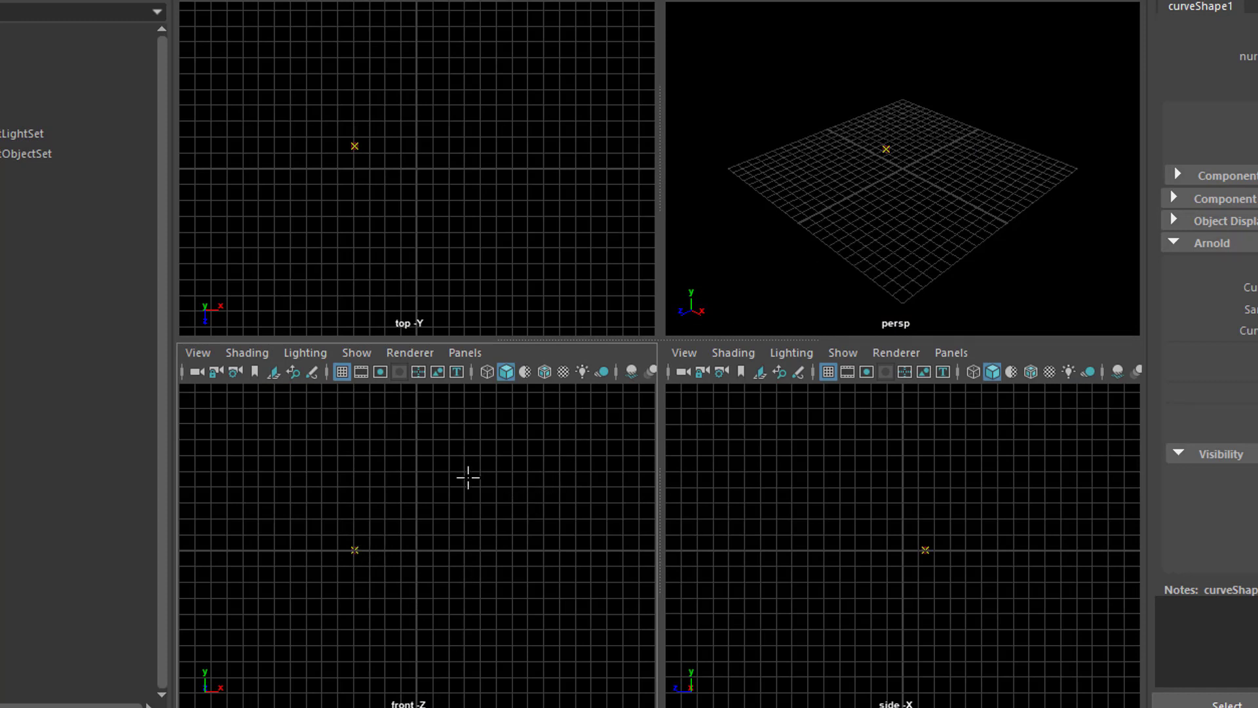
# Step: Add three curve points rising above the first, bending sideways, then extending outward
pyautogui.click(438, 493)
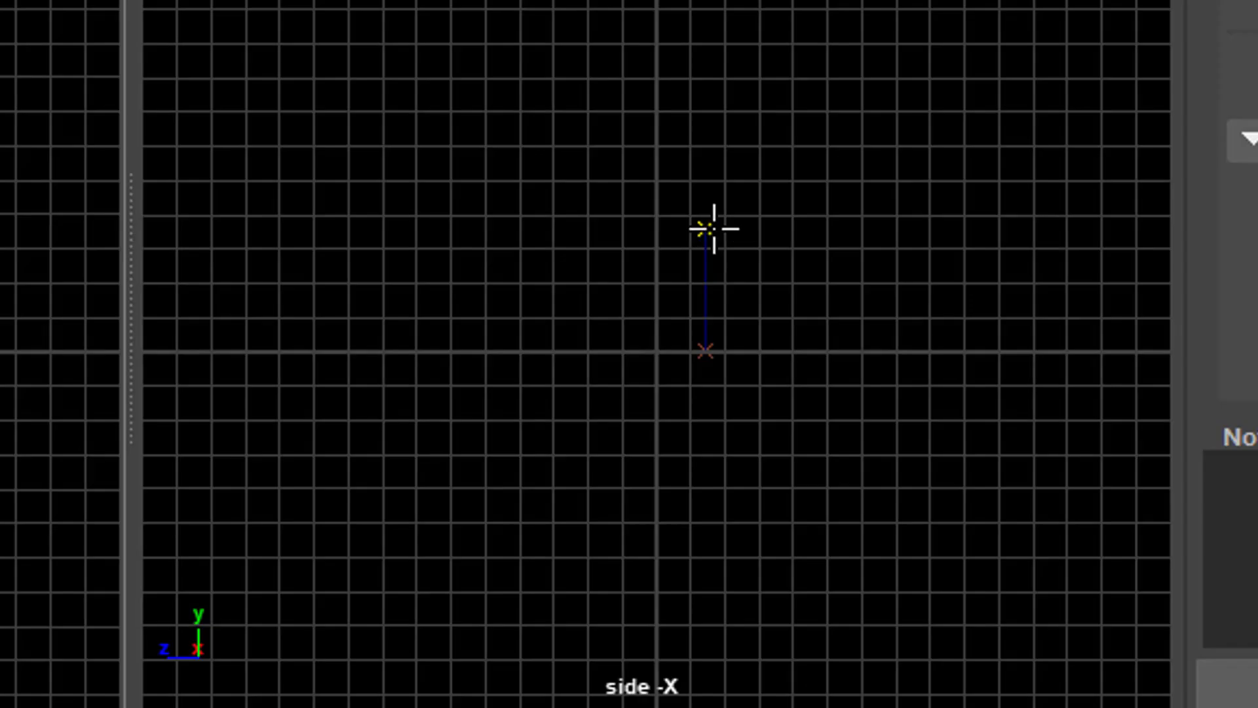
pyautogui.click(376, 131)
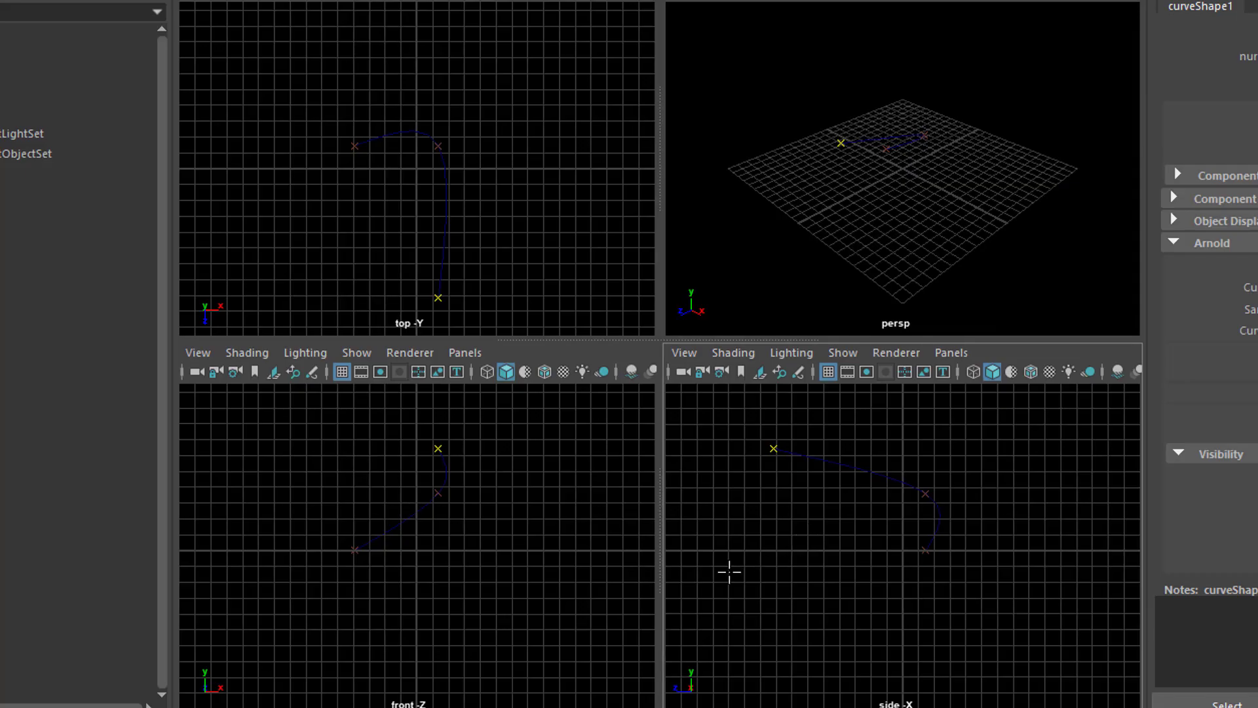
pyautogui.click(536, 112)
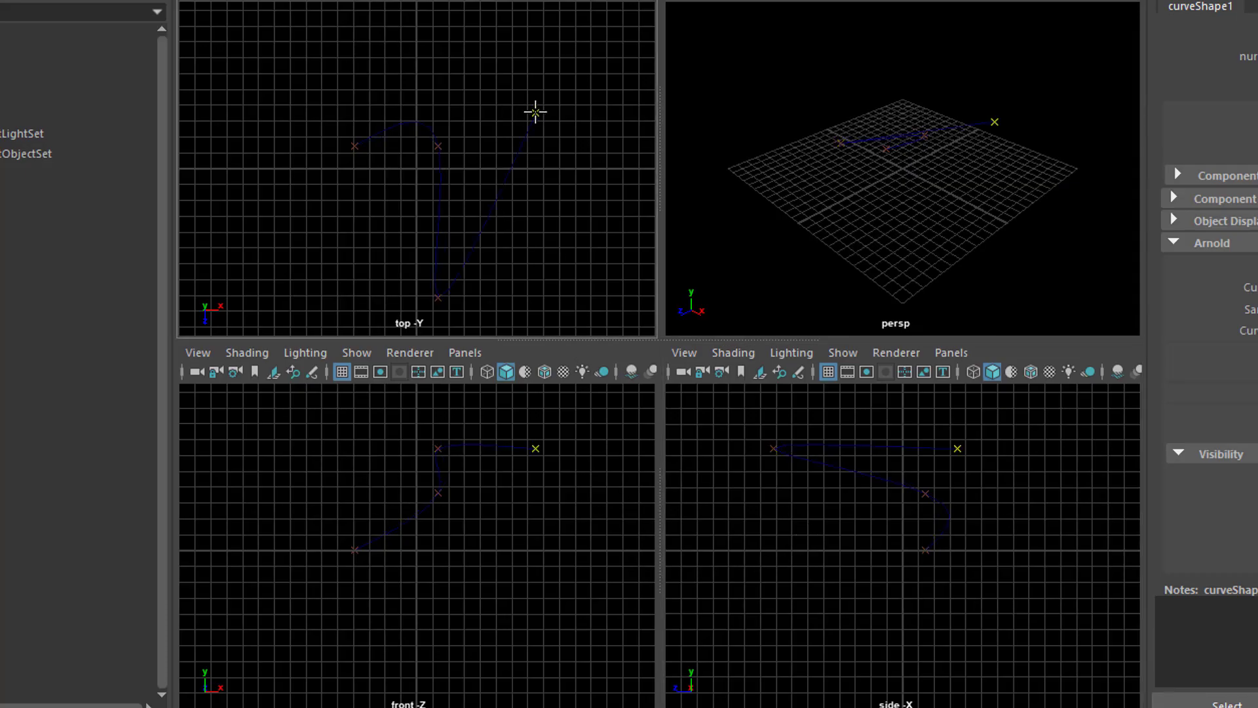
# Step: Finish curve1, maximize the perspective view on a gradient, and orbit to show its S-shape
pyautogui.press('Return')
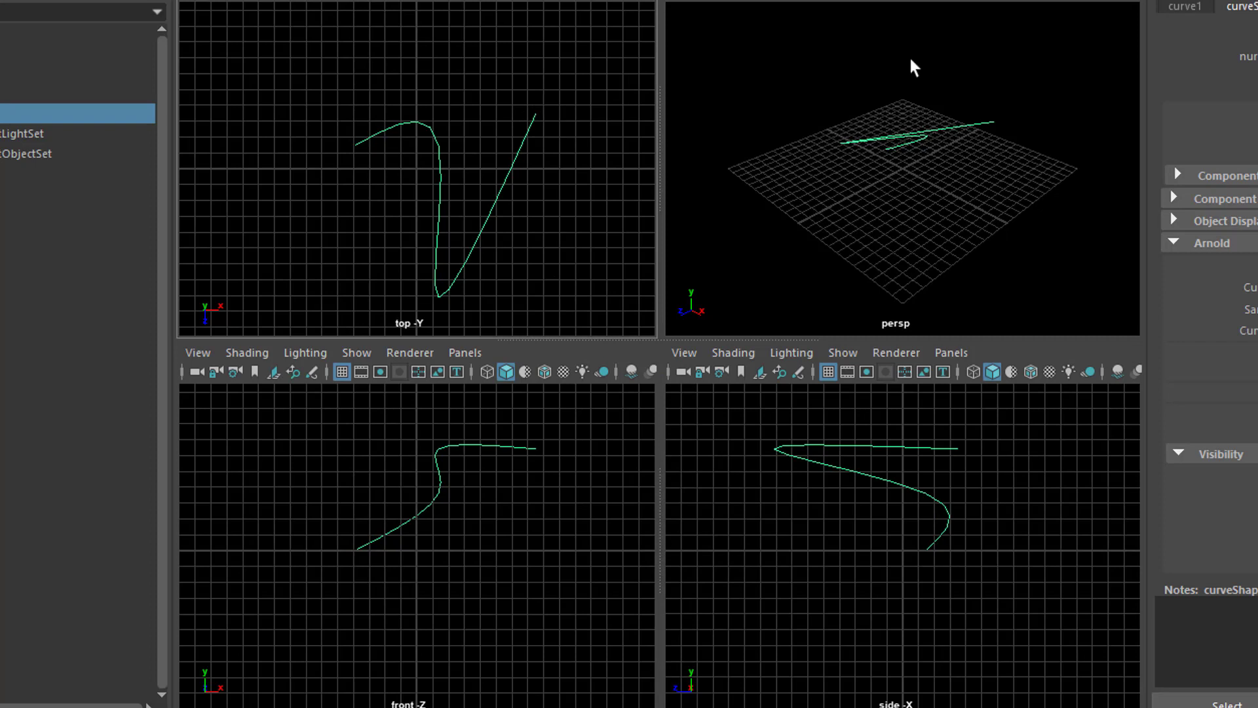
pyautogui.press('space')
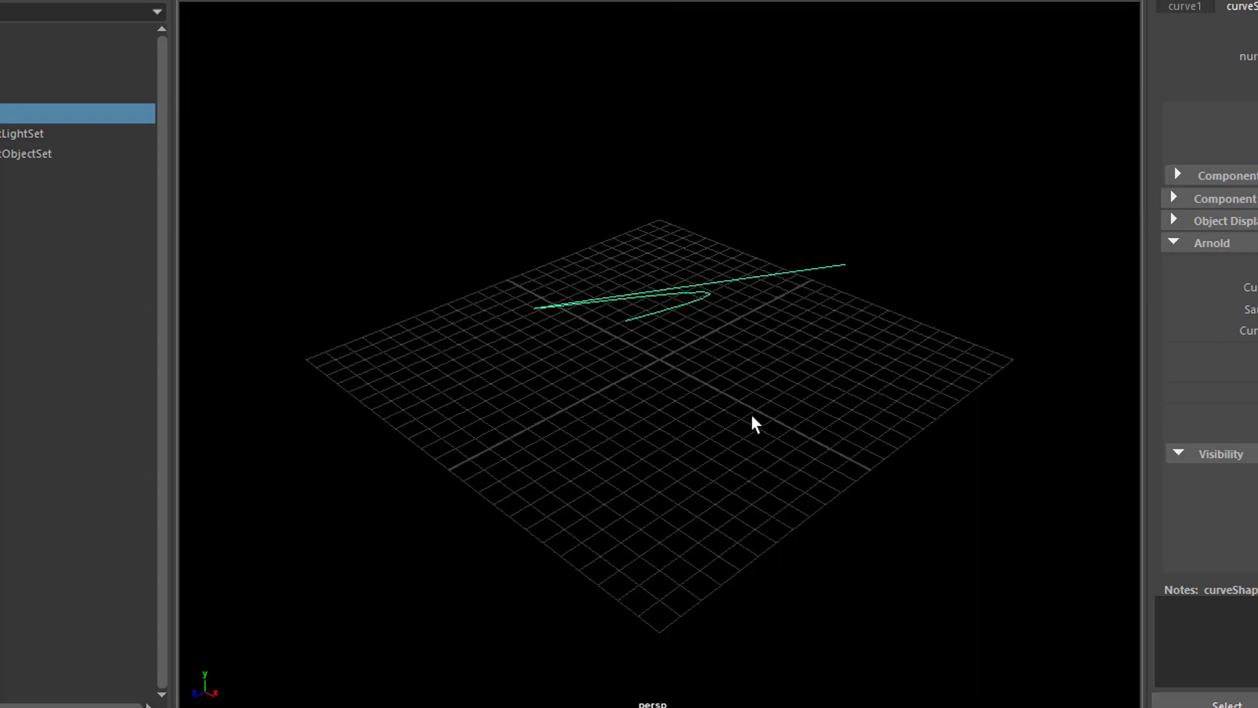
pyautogui.hotkey('alt', 'b')
pyautogui.hotkey('alt', 'b')
pyautogui.hotkey('alt', 'b')
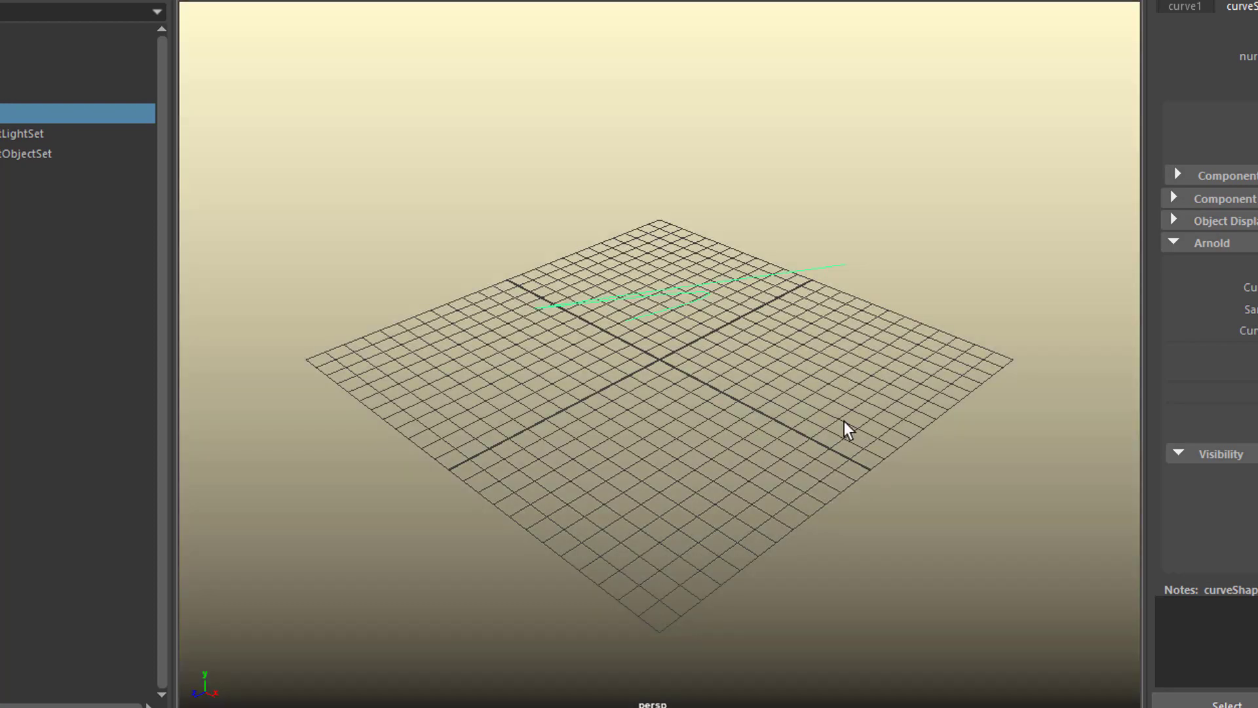
pyautogui.keyDown('alt'); pyautogui.moveTo(830, 452); pyautogui.dragTo(662, 472); pyautogui.keyUp('alt')
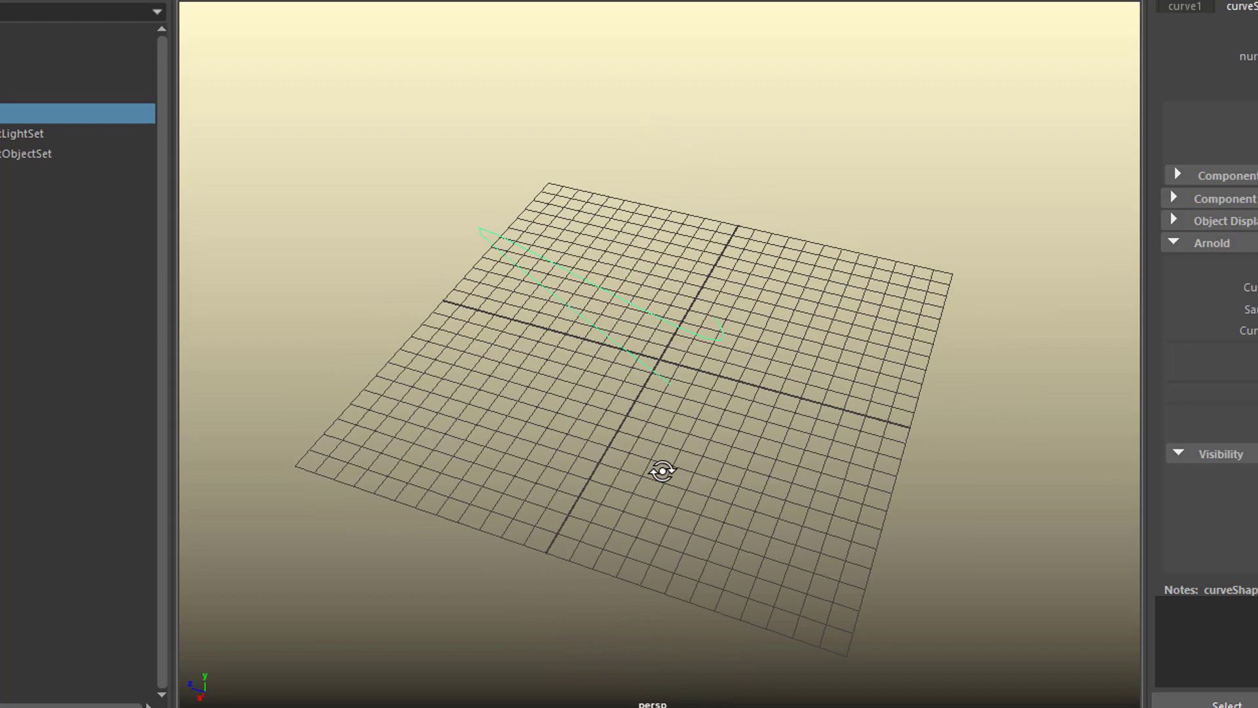
pyautogui.keyDown('alt'); pyautogui.moveTo(662, 472); pyautogui.dragTo(731, 452, button='right'); pyautogui.keyUp('alt')
pyautogui.keyDown('alt'); pyautogui.moveTo(730, 452); pyautogui.dragTo(750, 413); pyautogui.keyUp('alt')
pyautogui.keyDown('alt'); pyautogui.moveTo(823, 343); pyautogui.dragTo(795, 403); pyautogui.keyUp('alt')
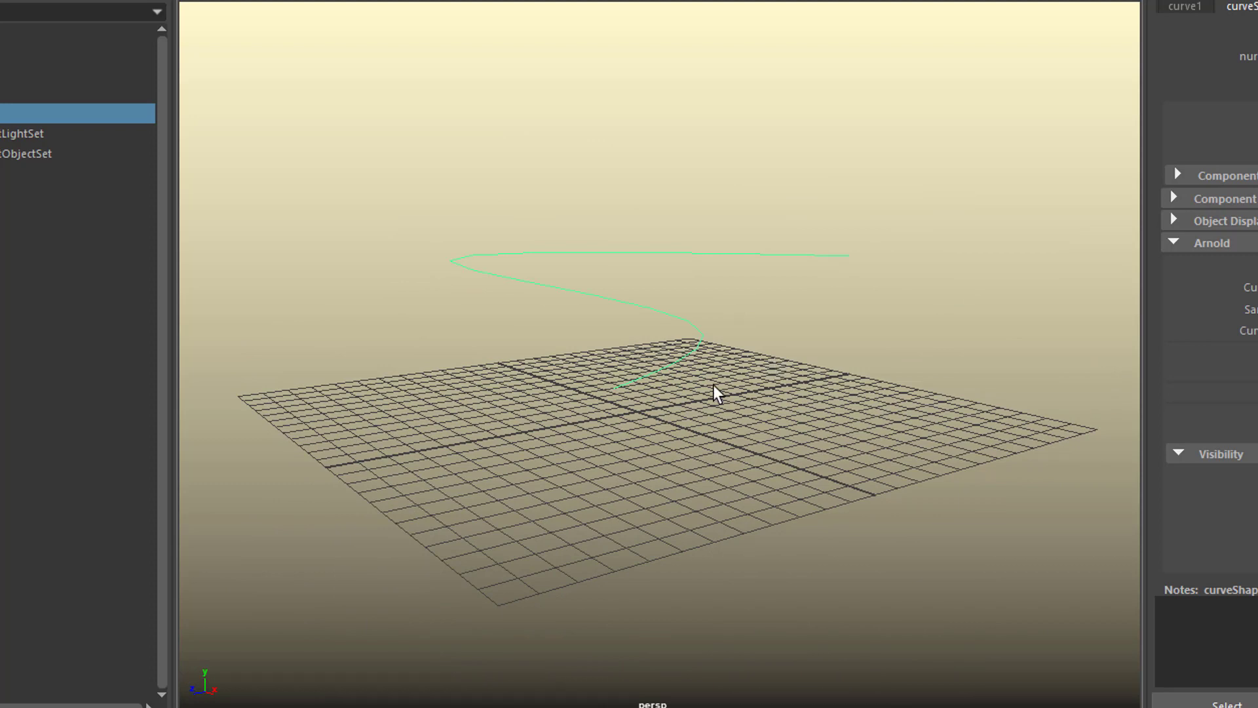
# Step: Put curve1 into control vertex mode and select its leftmost CV
pyautogui.rightClick(738, 257)
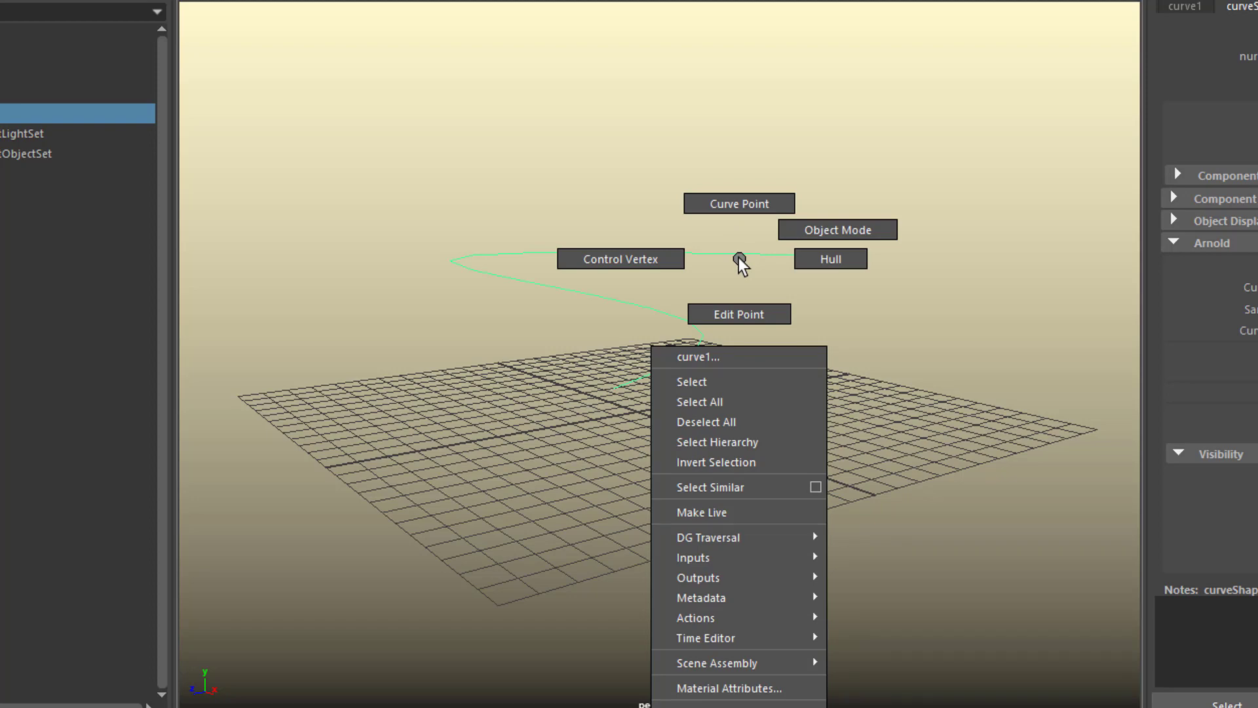
pyautogui.click(630, 260)
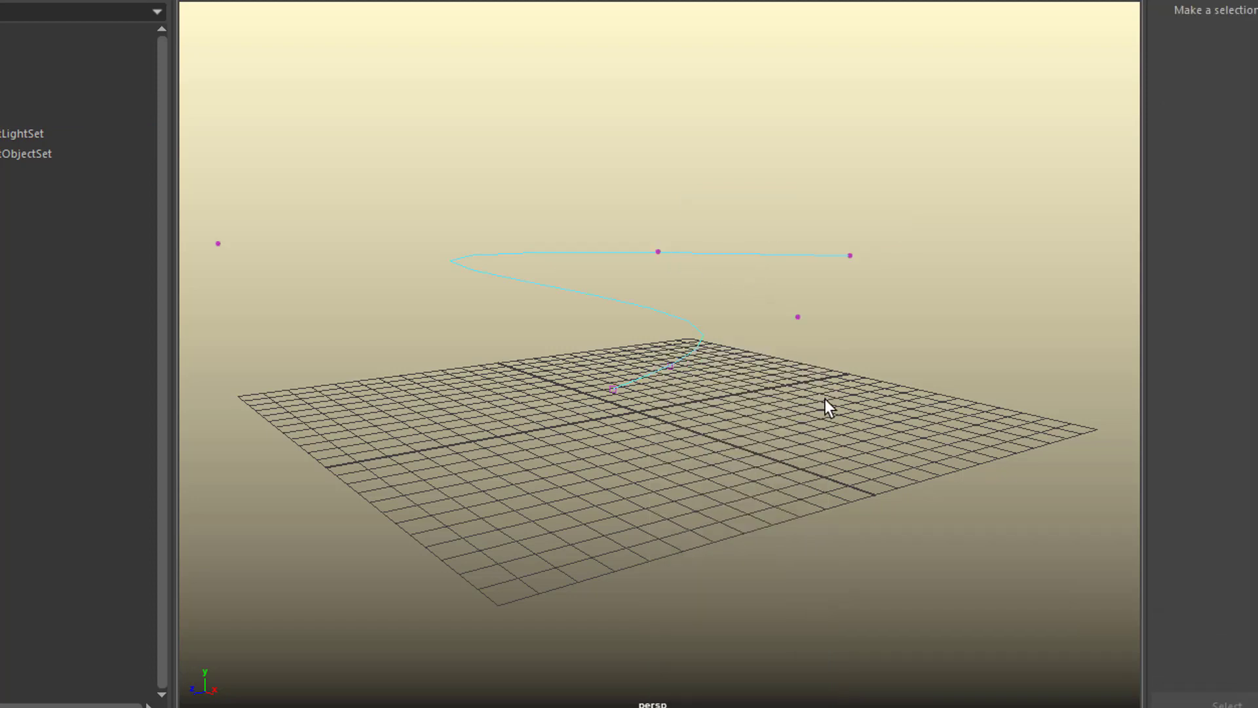
pyautogui.keyDown('alt'); pyautogui.moveTo(826, 410); pyautogui.dragTo(691, 401); pyautogui.keyUp('alt')
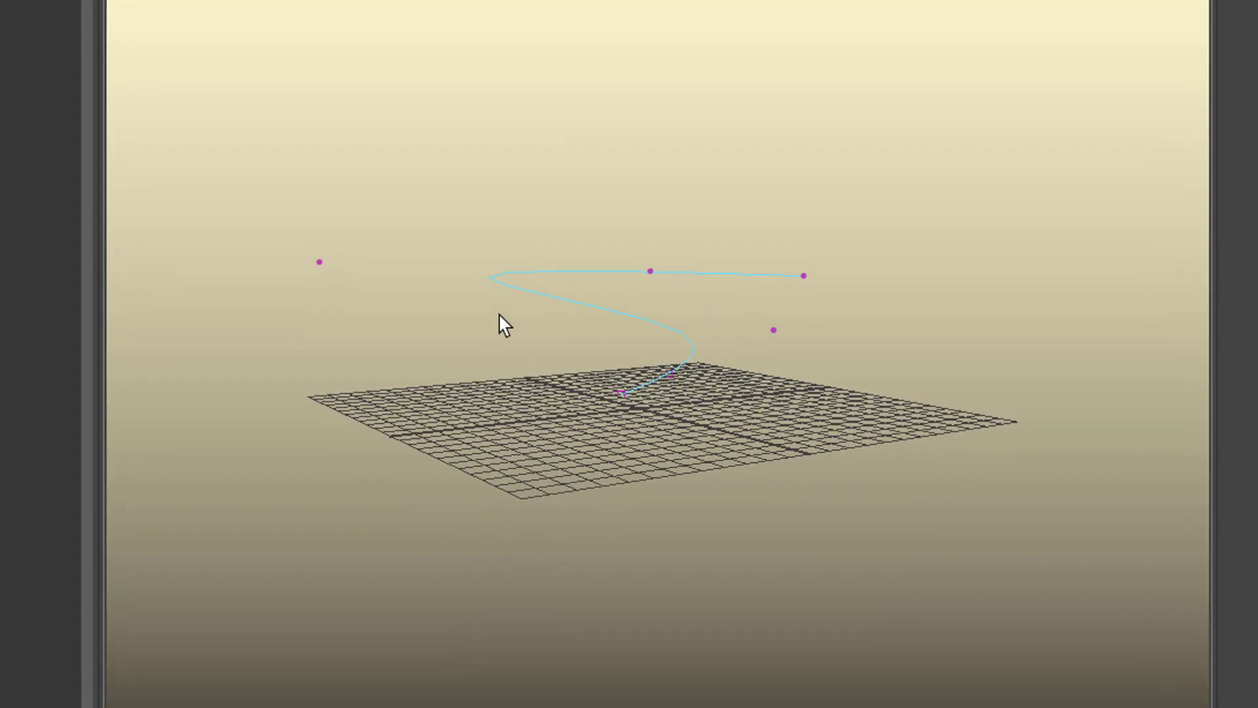
pyautogui.moveTo(283, 237); pyautogui.dragTo(485, 351)
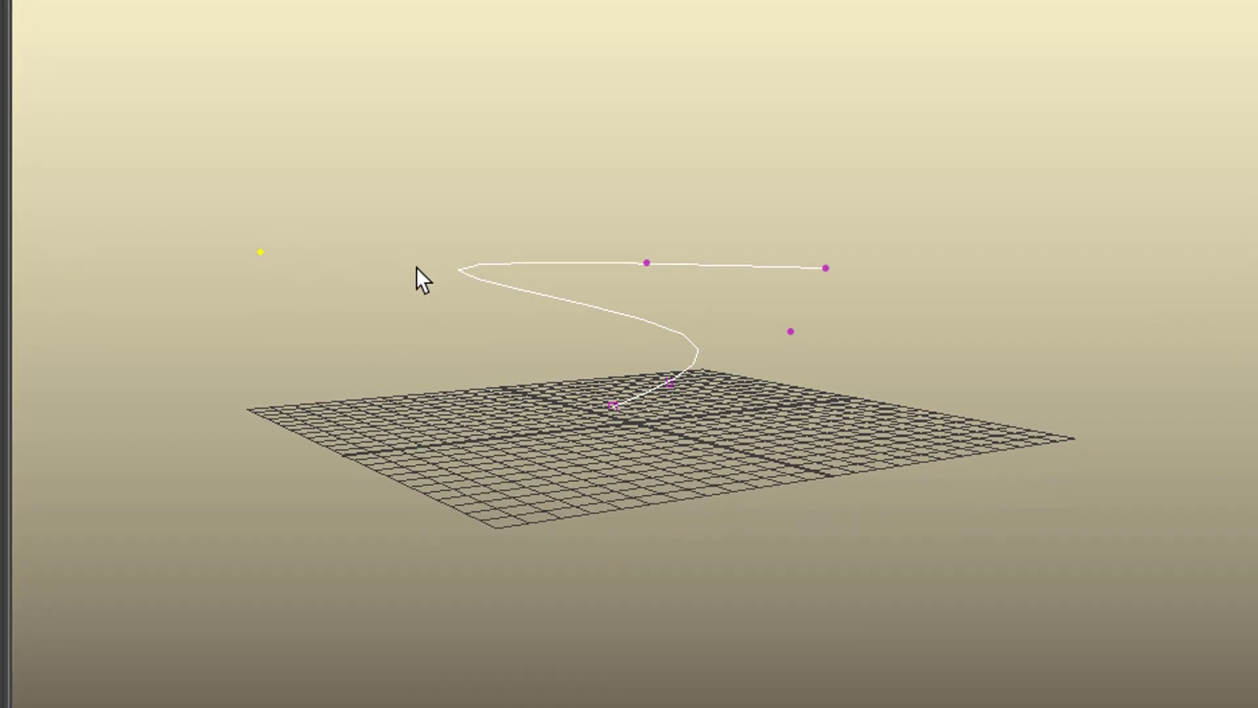
# Step: Move the left CV up and in depth to reshape the curve's bend
pyautogui.press('w')
pyautogui.moveTo(253, 126); pyautogui.dragTo(285, 108)
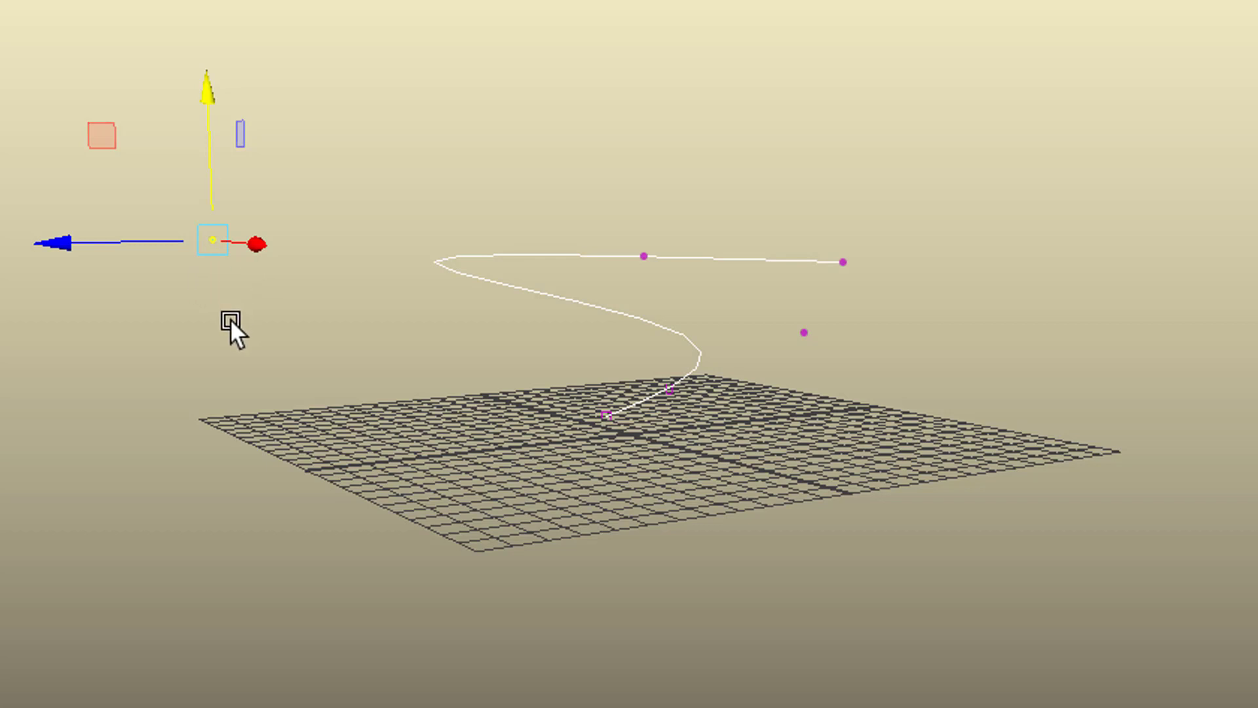
pyautogui.moveTo(72, 242); pyautogui.dragTo(248, 274)
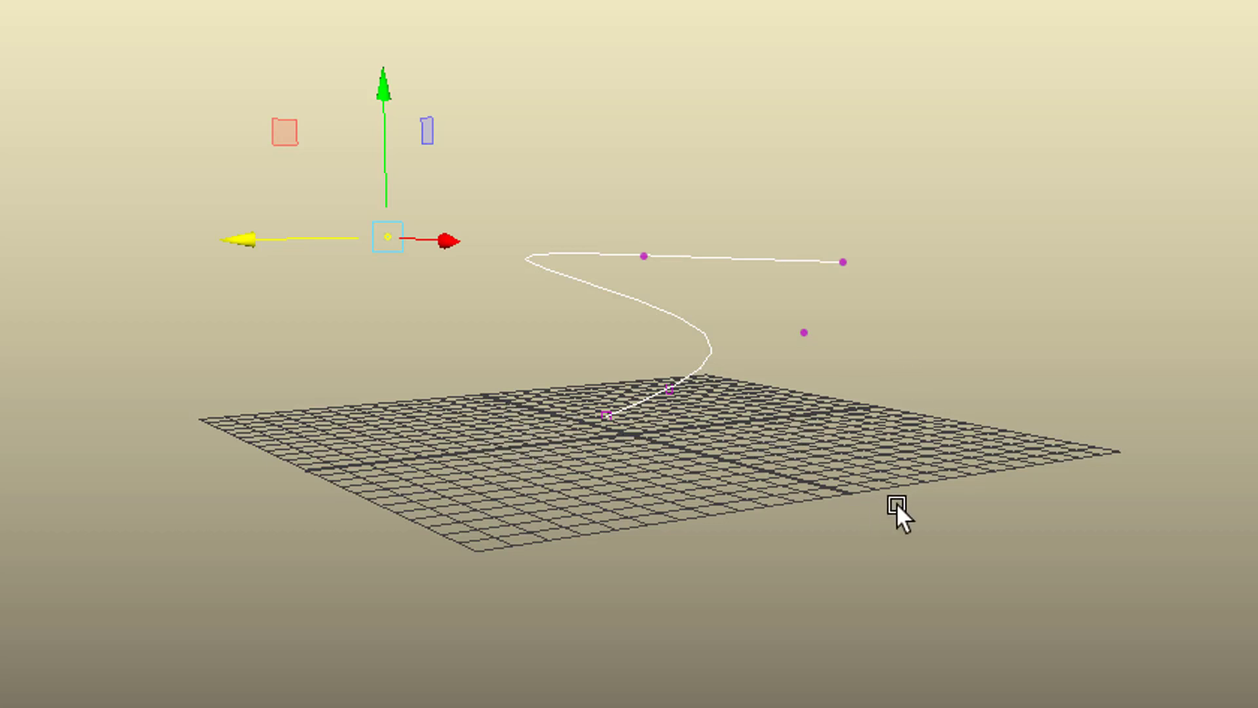
pyautogui.keyDown('alt'); pyautogui.moveTo(857, 547); pyautogui.dragTo(868, 539); pyautogui.keyUp('alt')
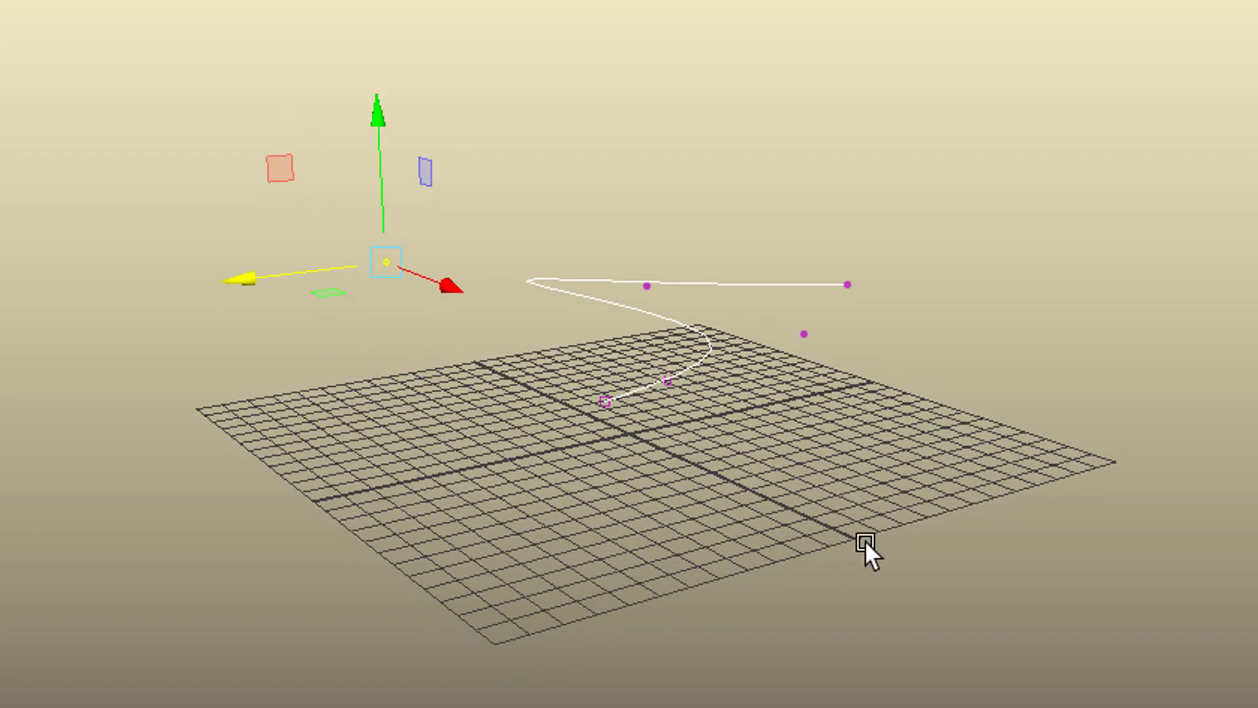
pyautogui.moveTo(865, 540)
pyautogui.keyDown('alt'); pyautogui.mouseDown()
pyautogui.moveTo(919, 523)
pyautogui.moveTo(930, 492)
pyautogui.moveTo(874, 522)
pyautogui.moveTo(862, 545)
pyautogui.moveTo(819, 550)
pyautogui.moveTo(844, 519)
pyautogui.moveTo(862, 550)
pyautogui.moveTo(852, 536)
pyautogui.moveTo(862, 536)
pyautogui.mouseUp(); pyautogui.keyUp('alt')
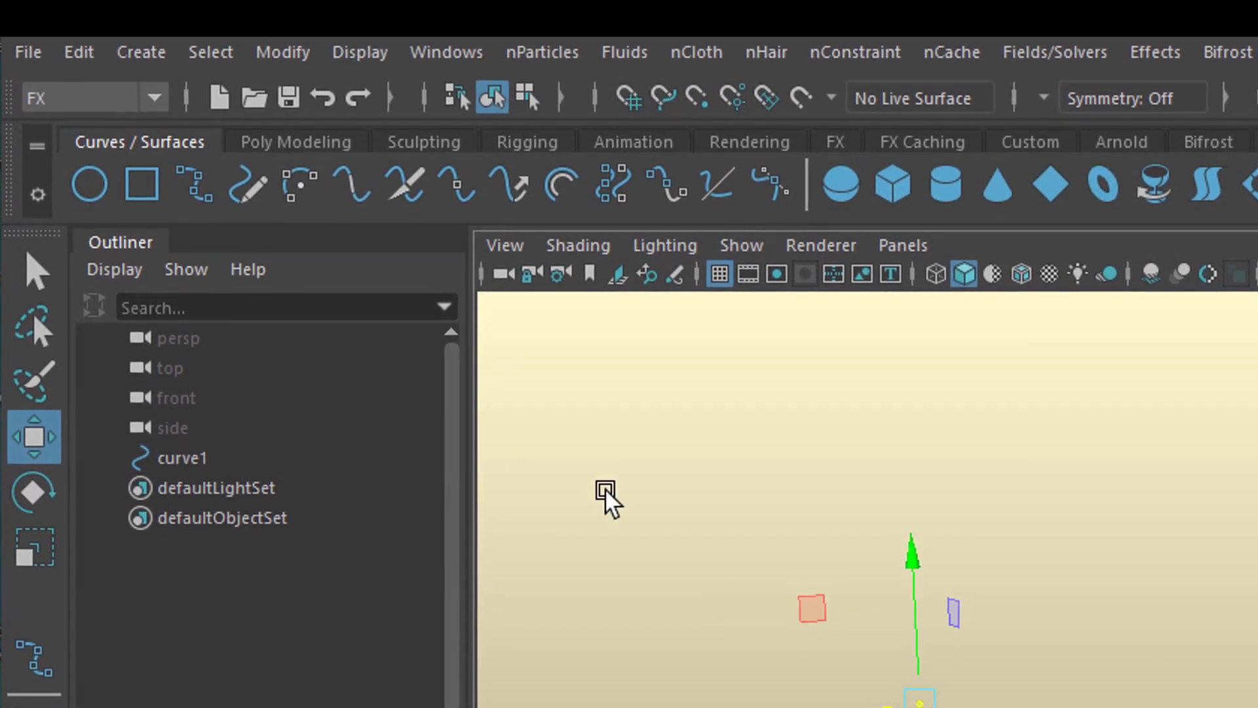
# Step: Switch to the Animation menu set and add a Cluster deformer to the selected curve CVs
pyautogui.click(148, 96)
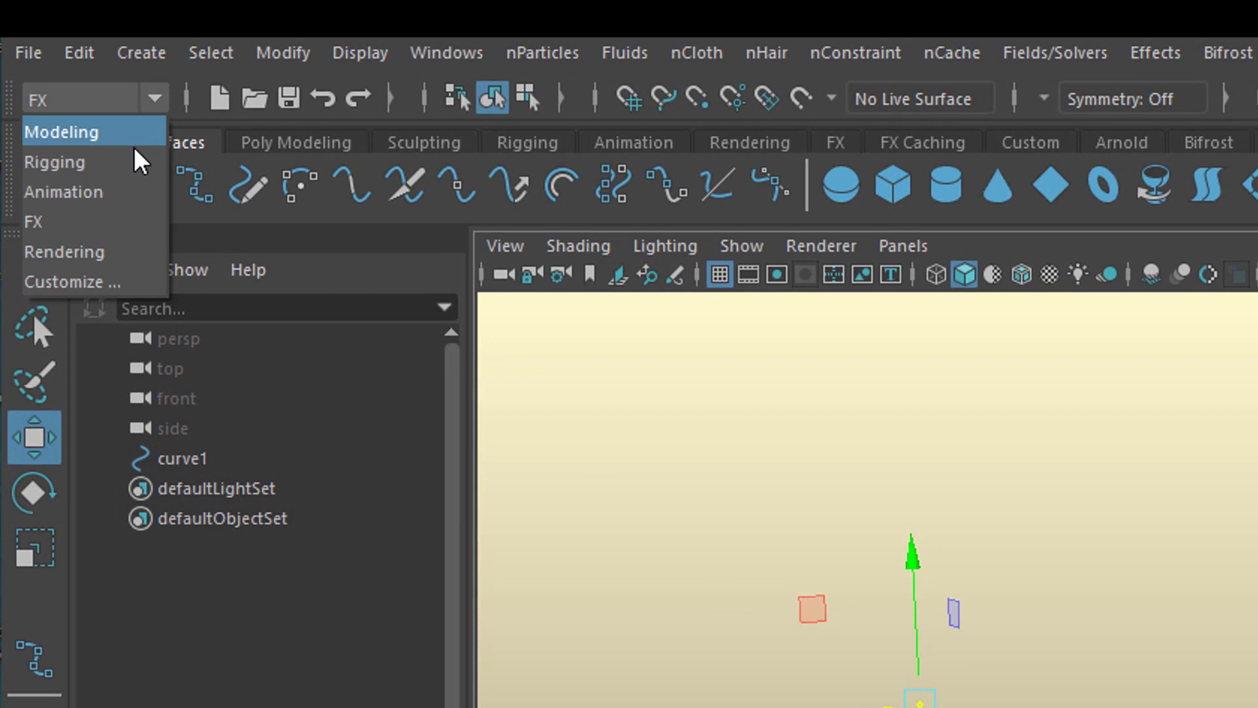
pyautogui.click(131, 191)
pyautogui.click(136, 194)
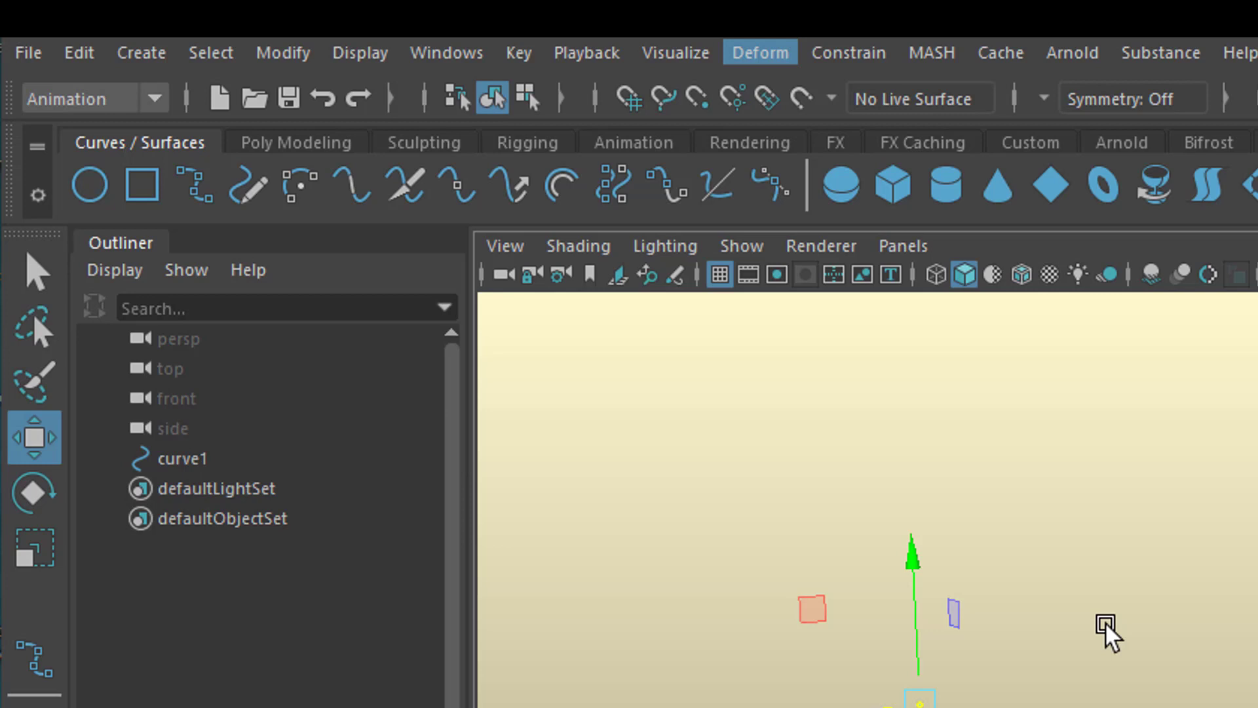
pyautogui.click(764, 59)
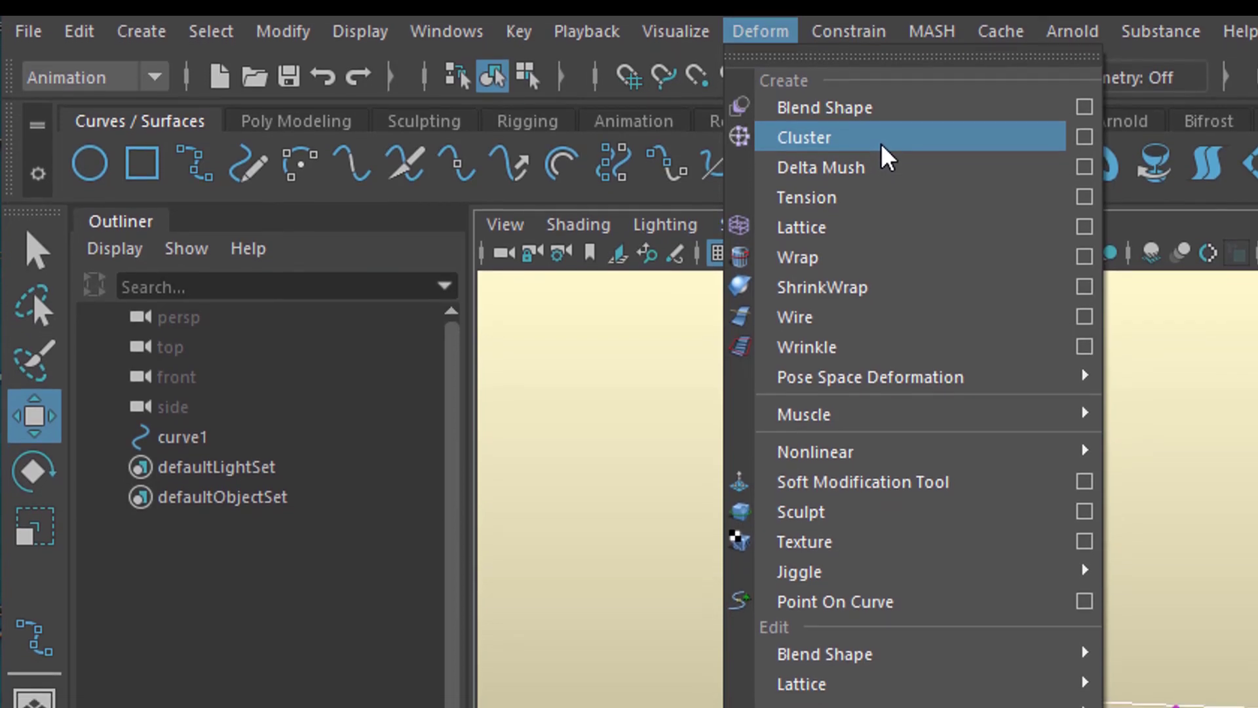
pyautogui.click(883, 156)
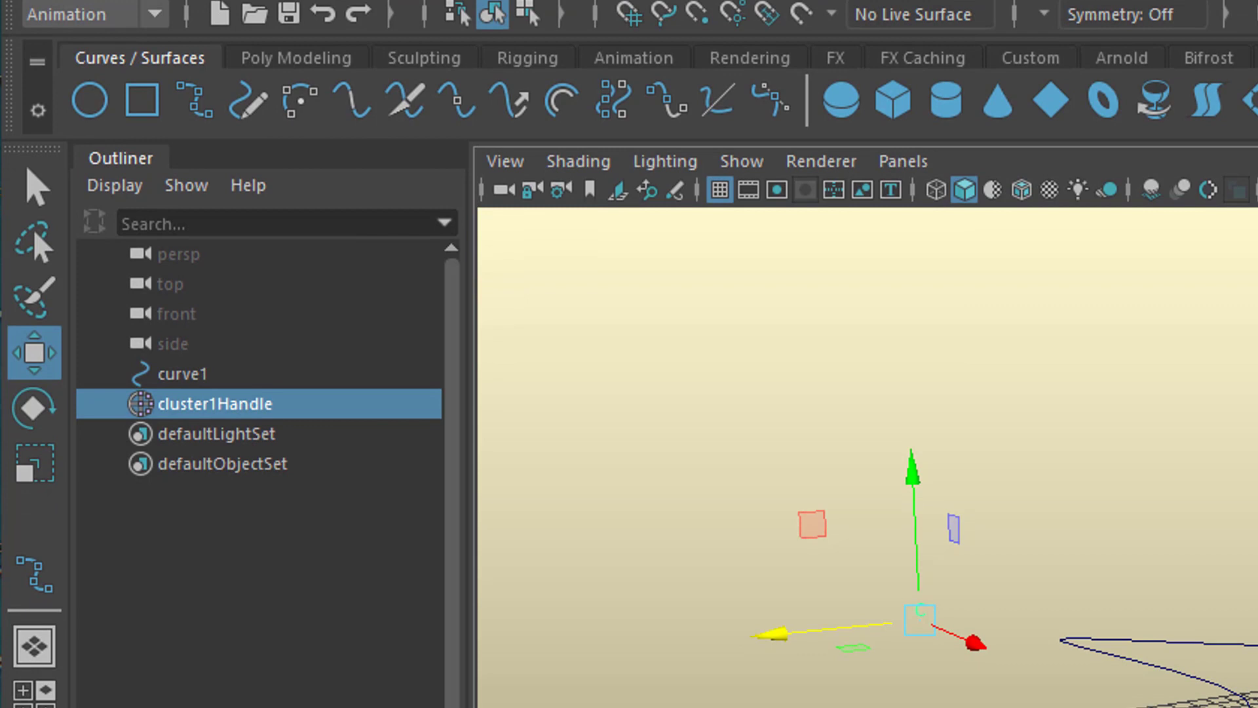
# Step: Lift cluster1Handle upward to reshape curve1's loop, then select curve1 for component editing
pyautogui.hotkey('alt', 'b')
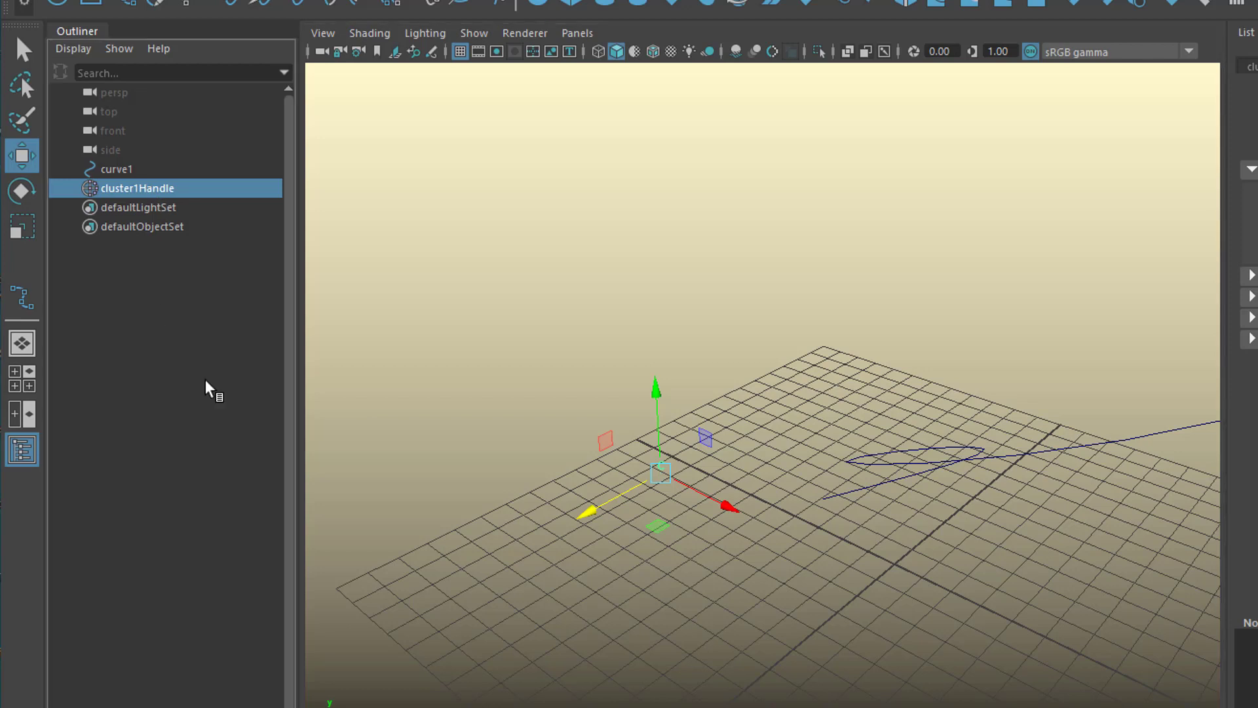
pyautogui.moveTo(655, 392); pyautogui.dragTo(678, 288)
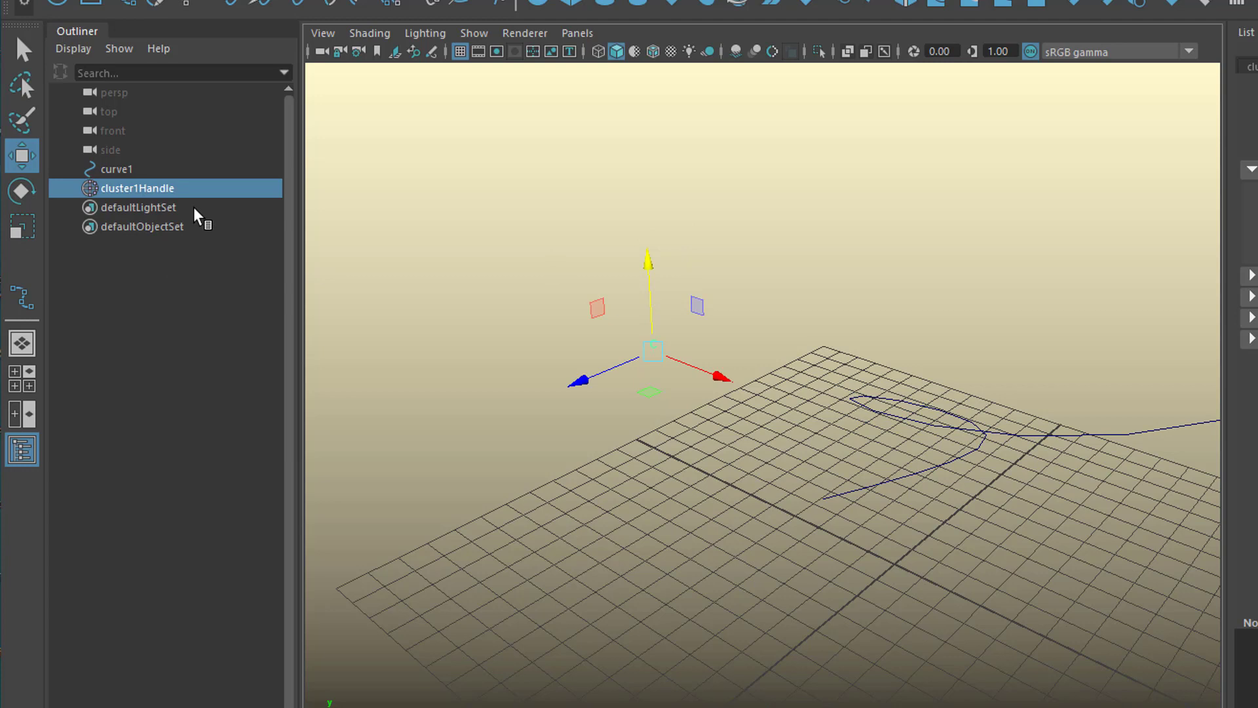
pyautogui.click(1031, 435)
pyautogui.rightClick(1031, 435)
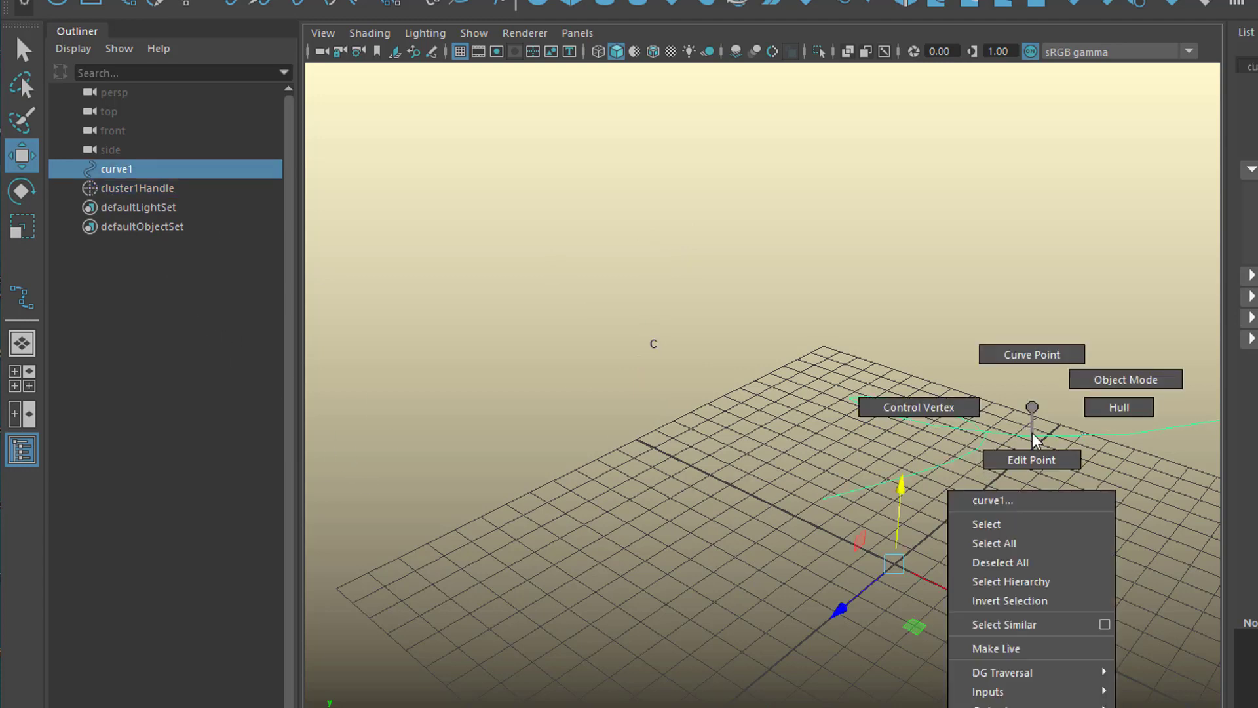
# Step: Cluster curve1's end CVs as cluster2Handle and move it to bend the curve upward
pyautogui.click(961, 418)
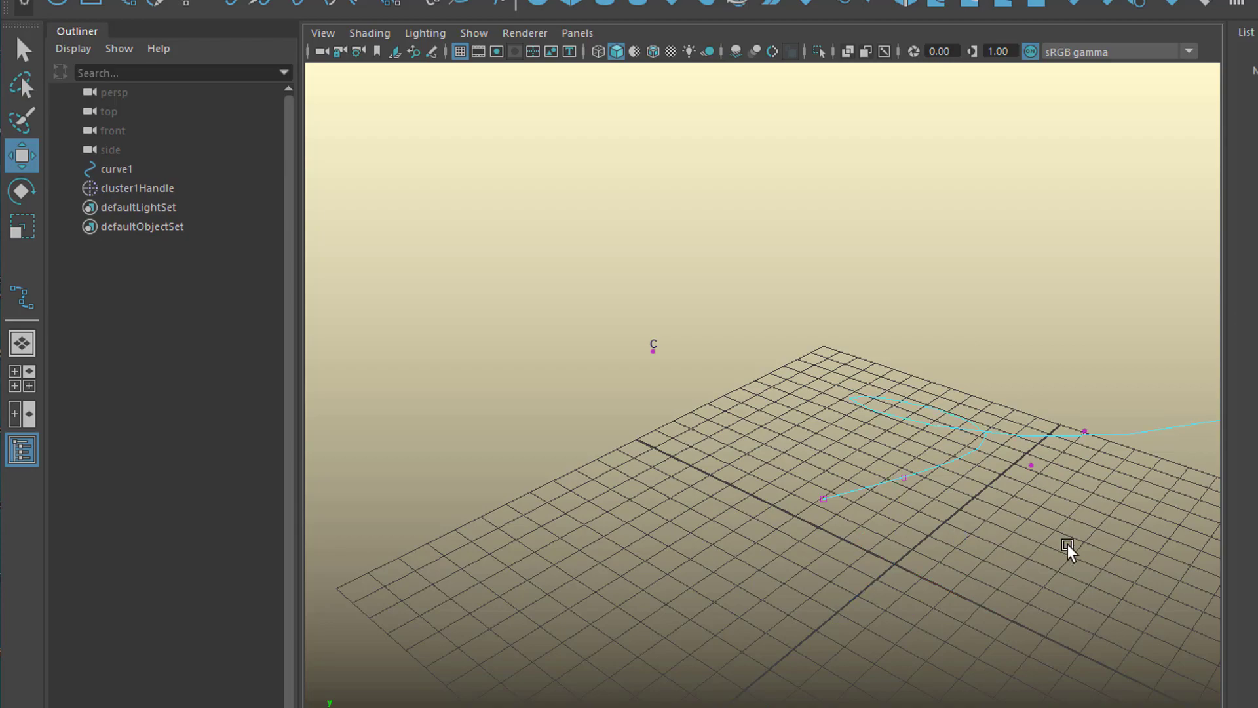
pyautogui.keyDown('alt'); pyautogui.moveTo(1067, 548); pyautogui.dragTo(859, 397); pyautogui.keyUp('alt')
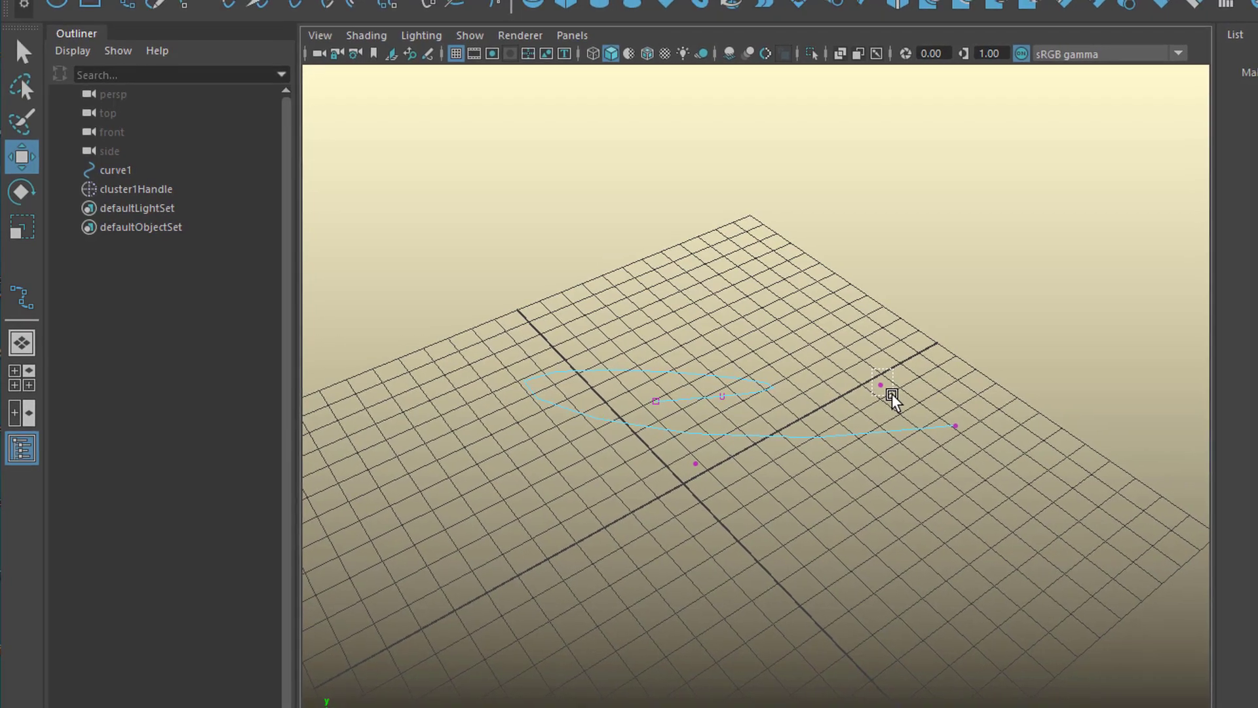
pyautogui.click(655, 403)
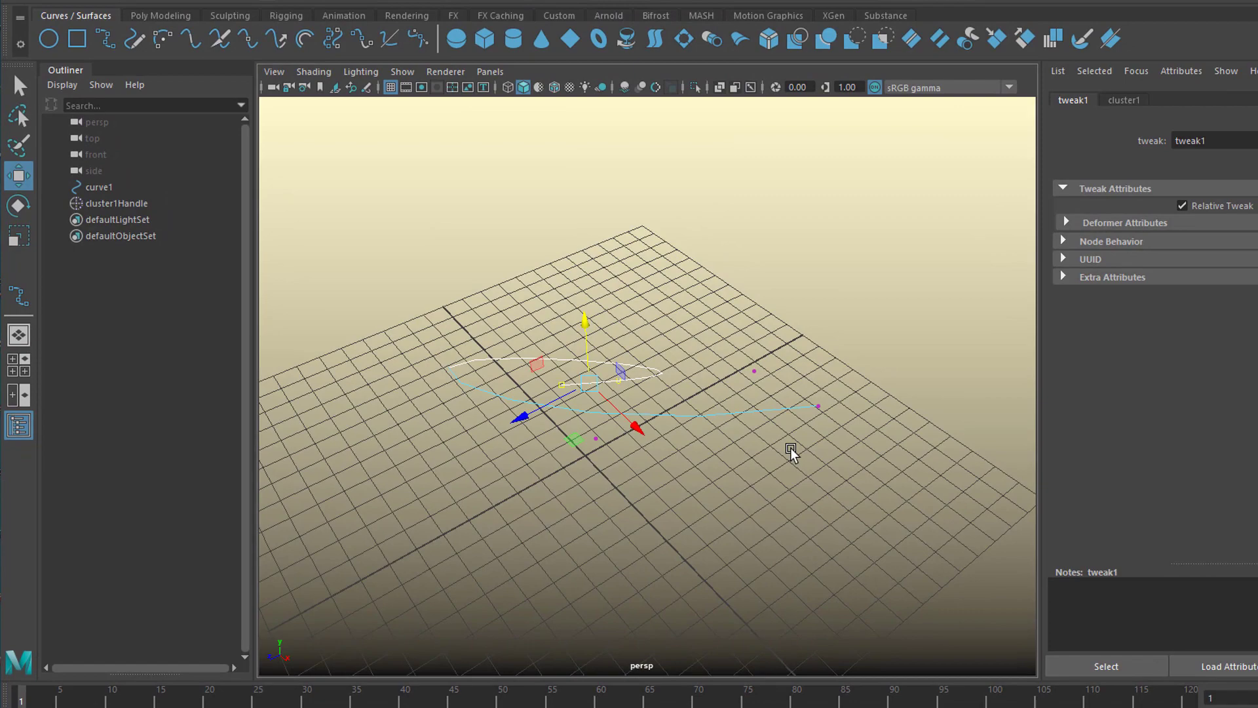
pyautogui.keyDown('alt'); pyautogui.moveTo(668, 427); pyautogui.dragTo(615, 426); pyautogui.keyUp('alt')
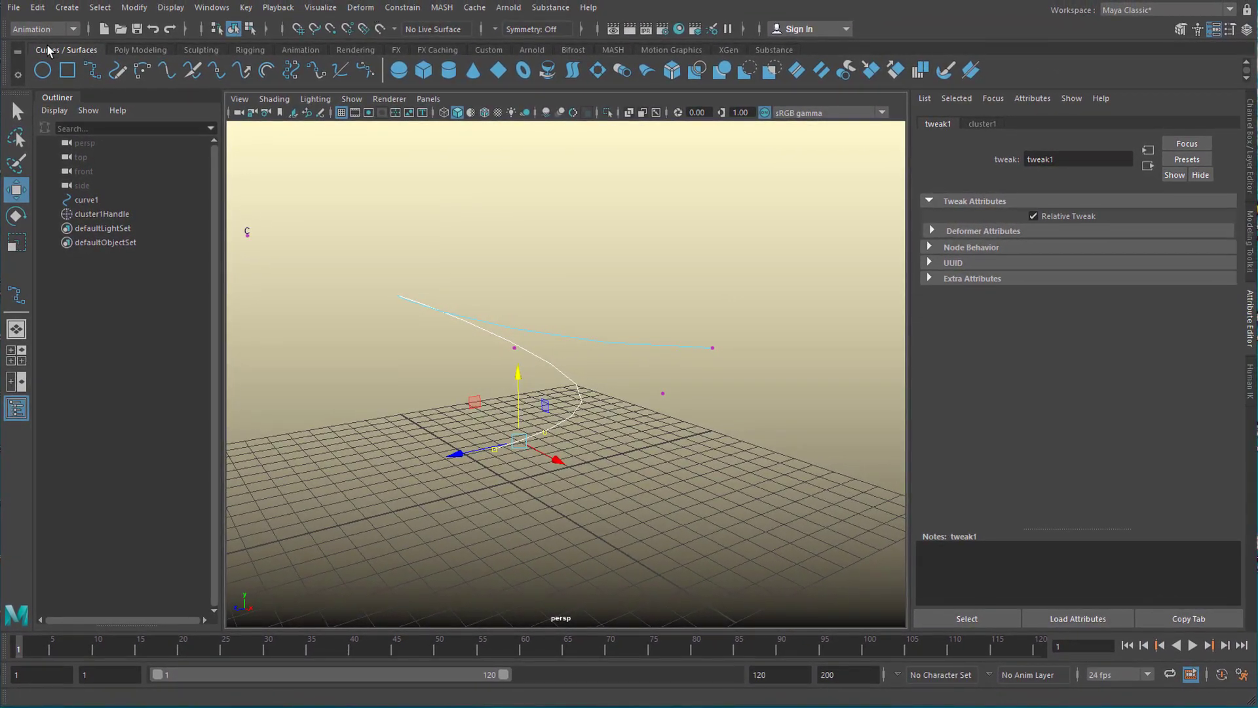
pyautogui.click(360, 7)
pyautogui.click(387, 58)
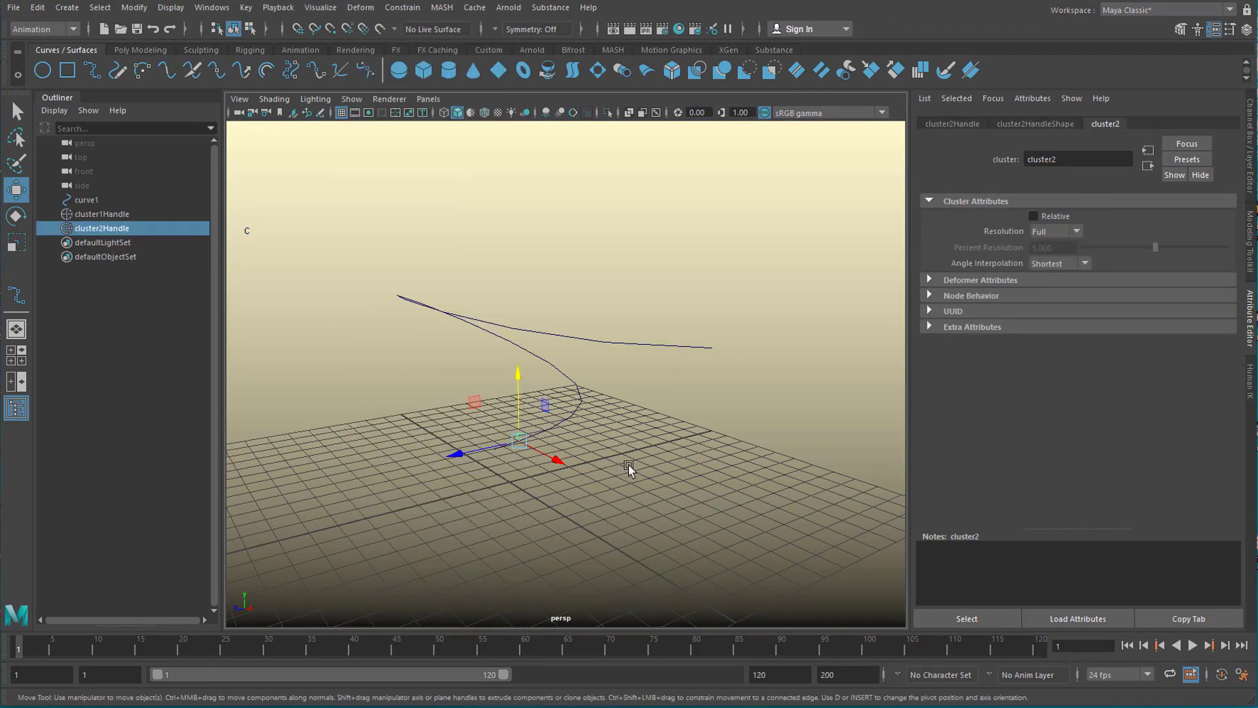
pyautogui.moveTo(531, 368); pyautogui.dragTo(553, 387)
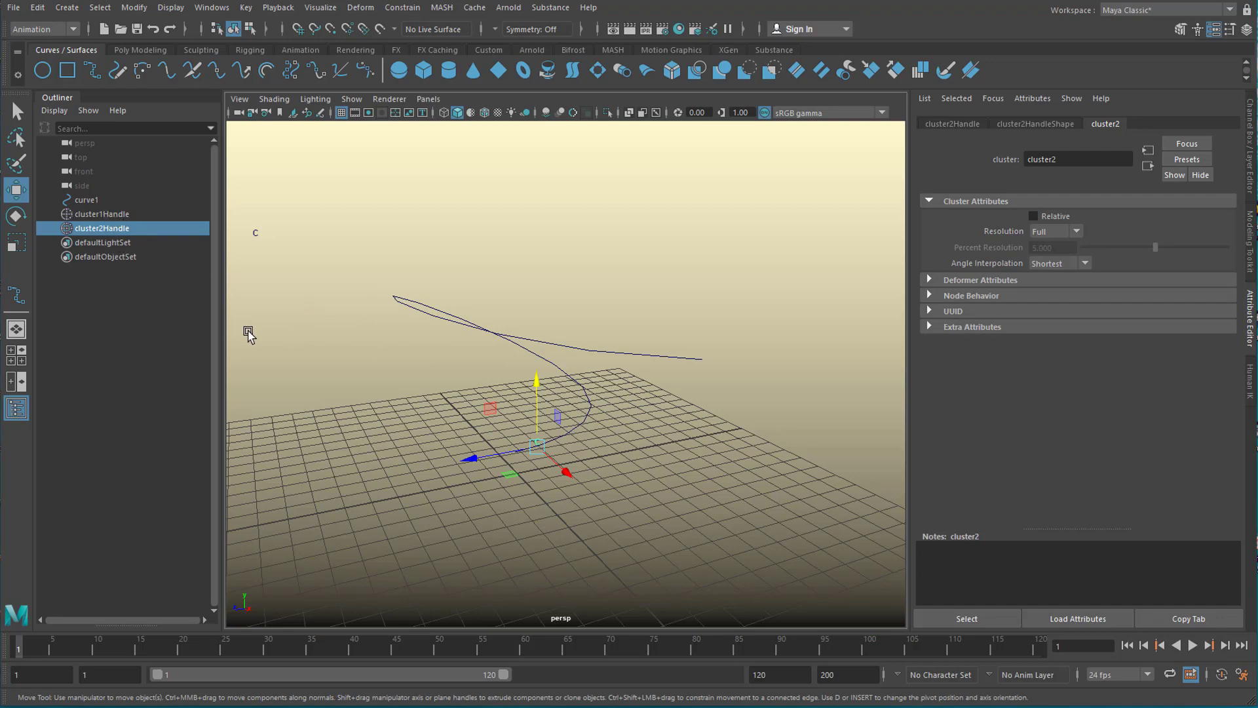
# Step: Create polygon cube pCube1 from the Poly Modeling shelf near the curve's lower end
pyautogui.click(152, 51)
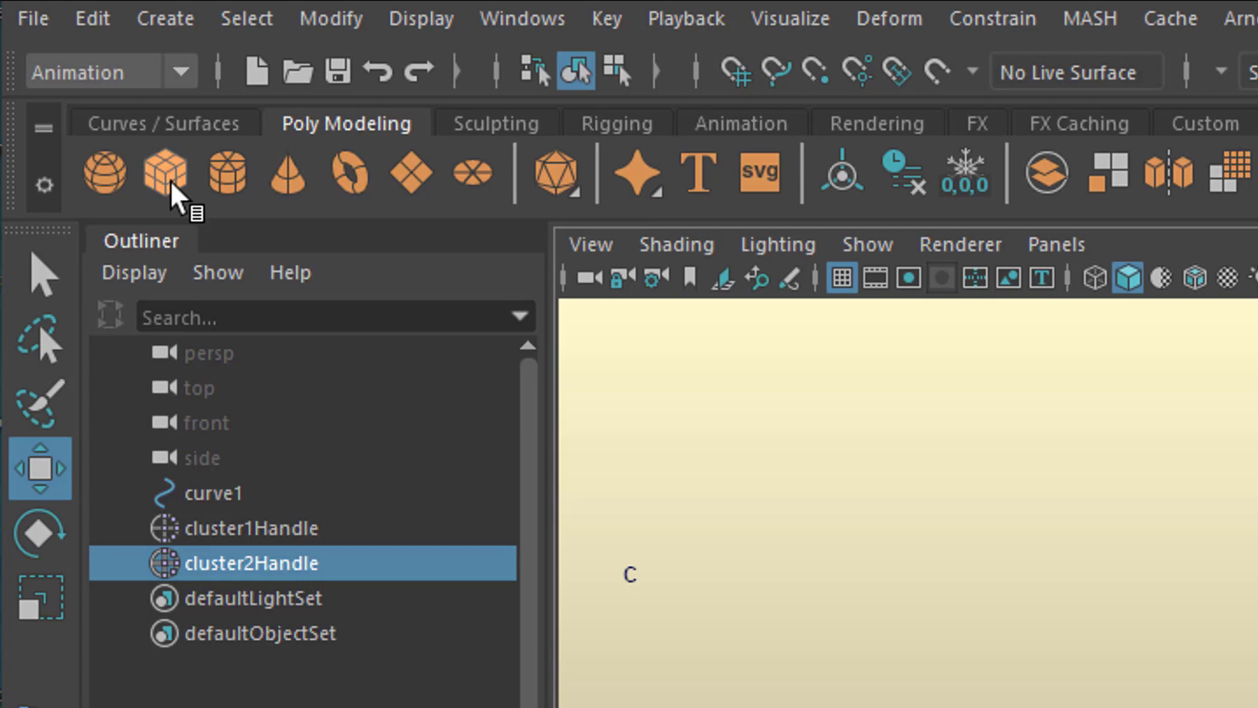
pyautogui.click(172, 185)
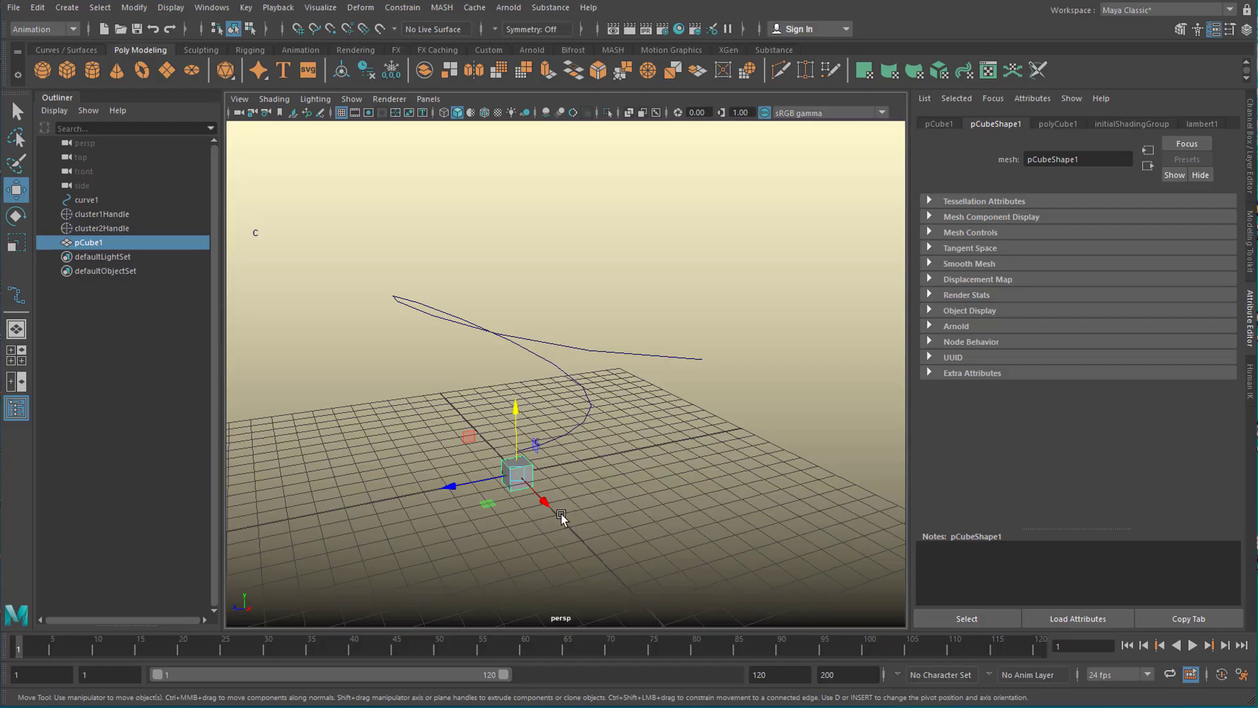
pyautogui.keyDown('alt'); pyautogui.moveTo(552, 537); pyautogui.dragTo(706, 498); pyautogui.keyUp('alt')
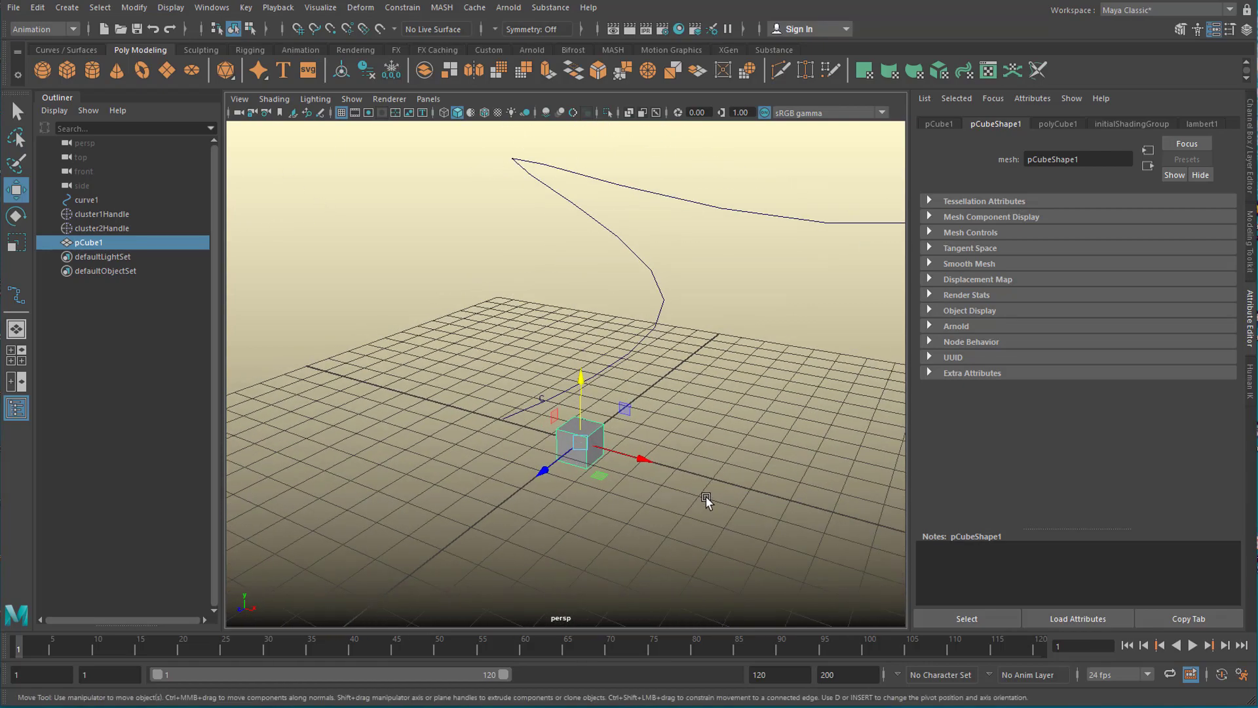
pyautogui.keyDown('alt'); pyautogui.moveTo(623, 505); pyautogui.dragTo(640, 526); pyautogui.keyUp('alt')
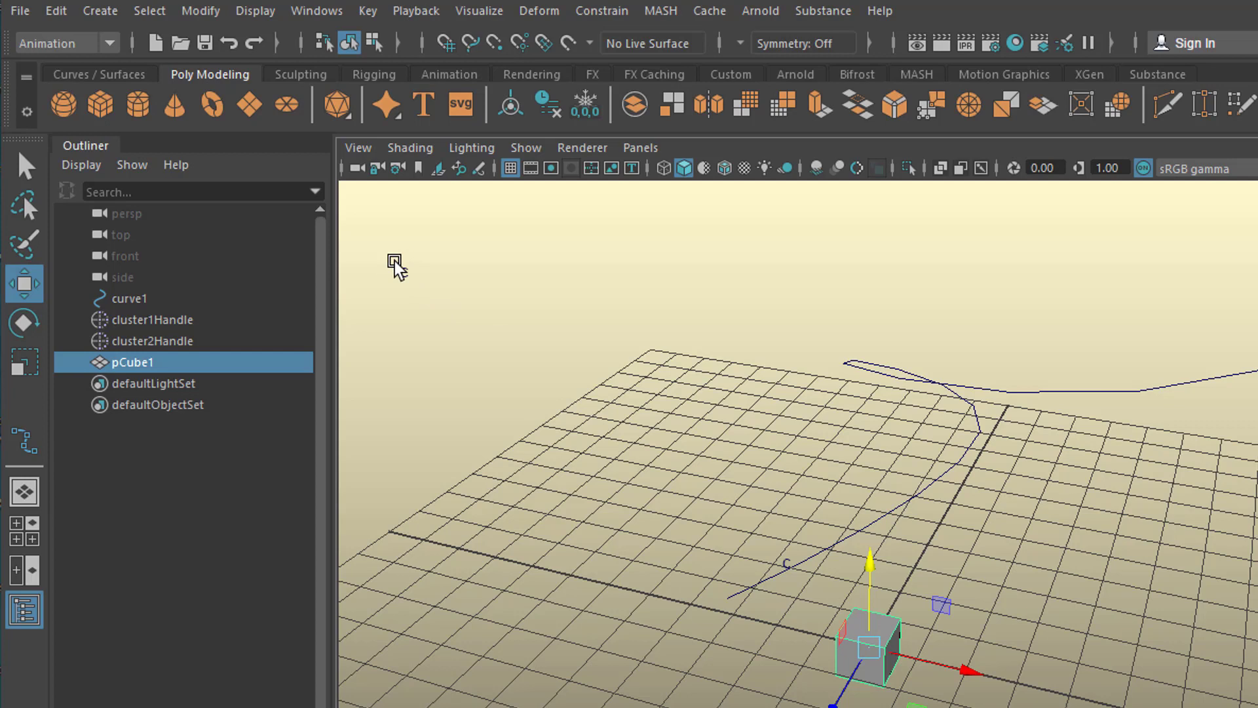
# Step: Point-constrain cluster1Handle to pCube1, then move the cube to confirm the curve follows
pyautogui.keyDown('shift'); pyautogui.moveTo(393, 259); pyautogui.dragTo(451, 328); pyautogui.keyUp('shift')
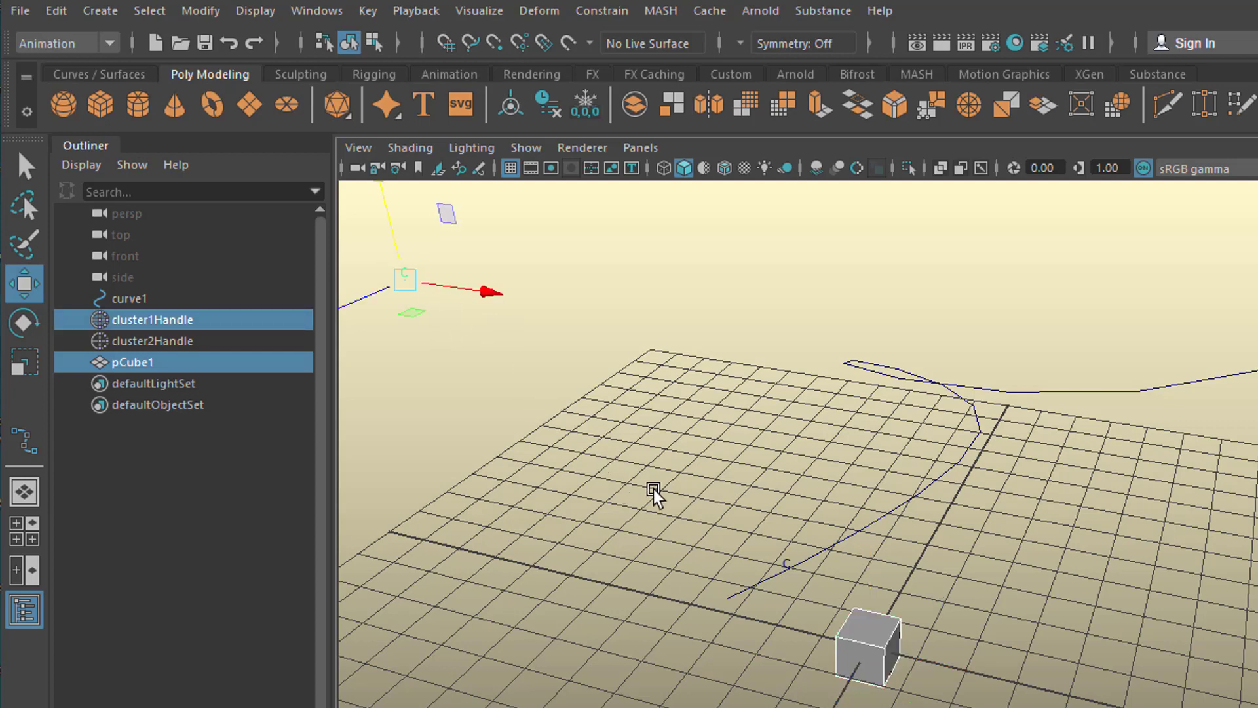
pyautogui.click(602, 12)
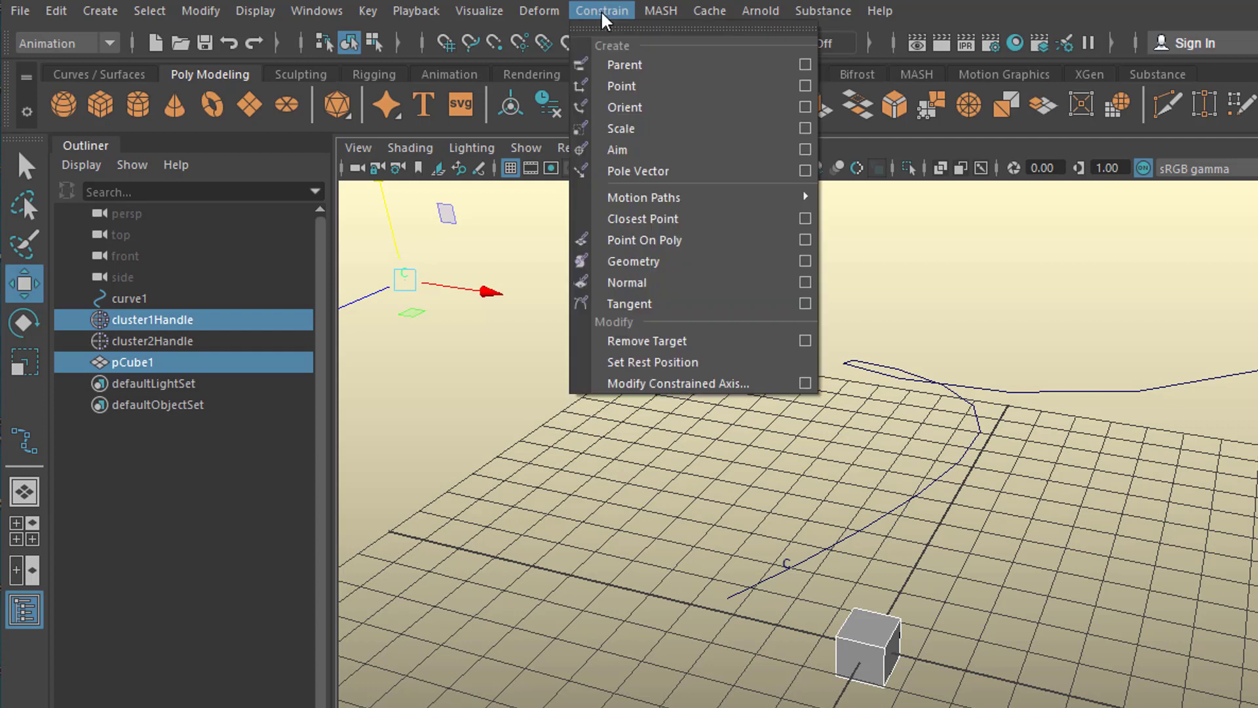
pyautogui.click(654, 87)
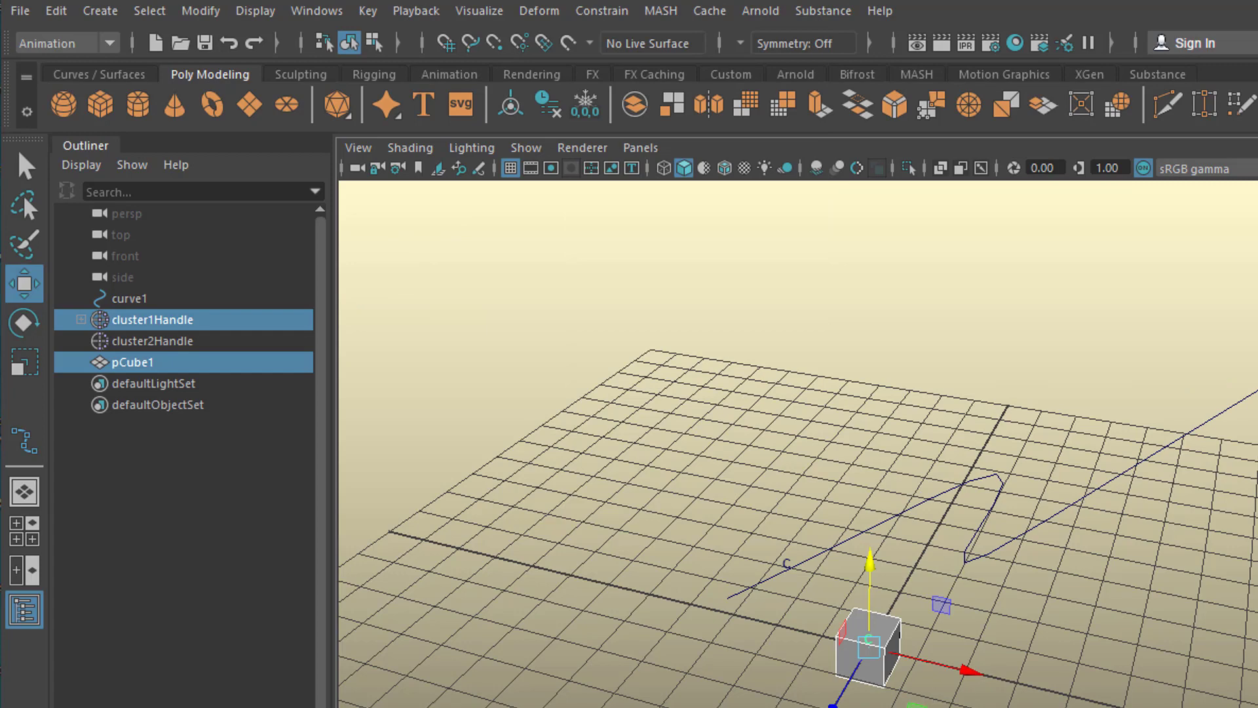
pyautogui.click(147, 362)
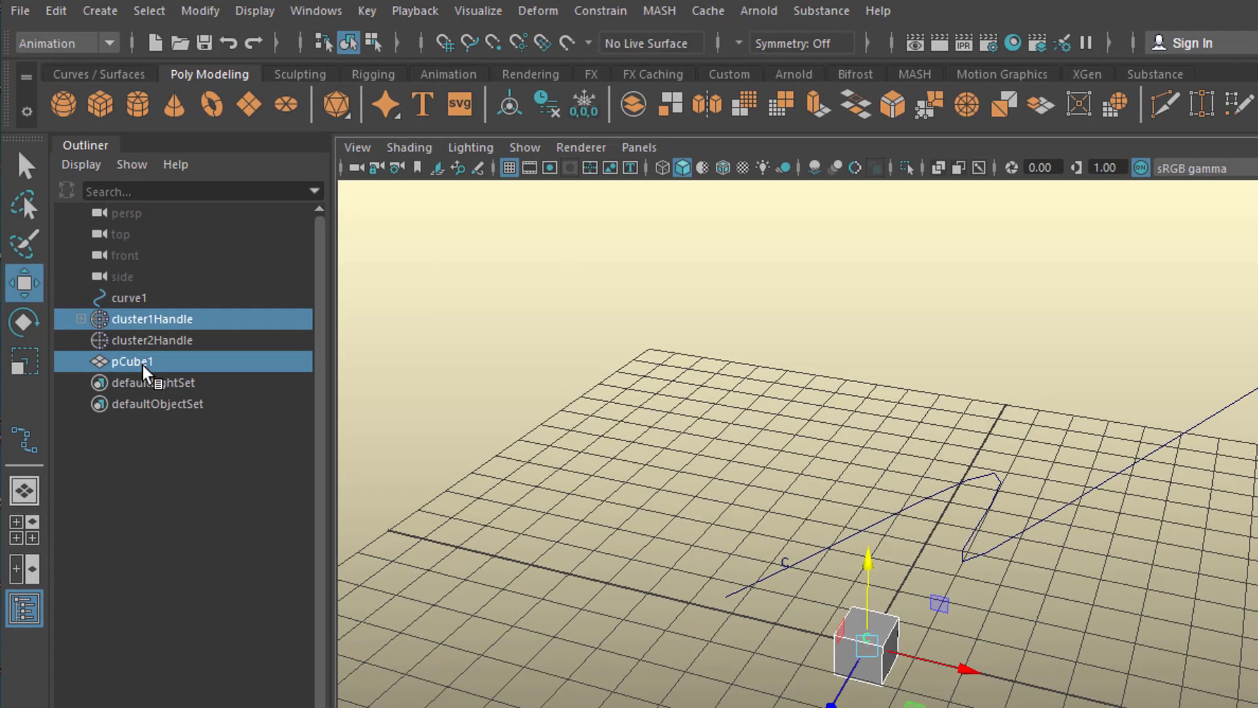
pyautogui.moveTo(864, 559); pyautogui.dragTo(830, 462)
pyautogui.moveTo(756, 420); pyautogui.dragTo(719, 434)
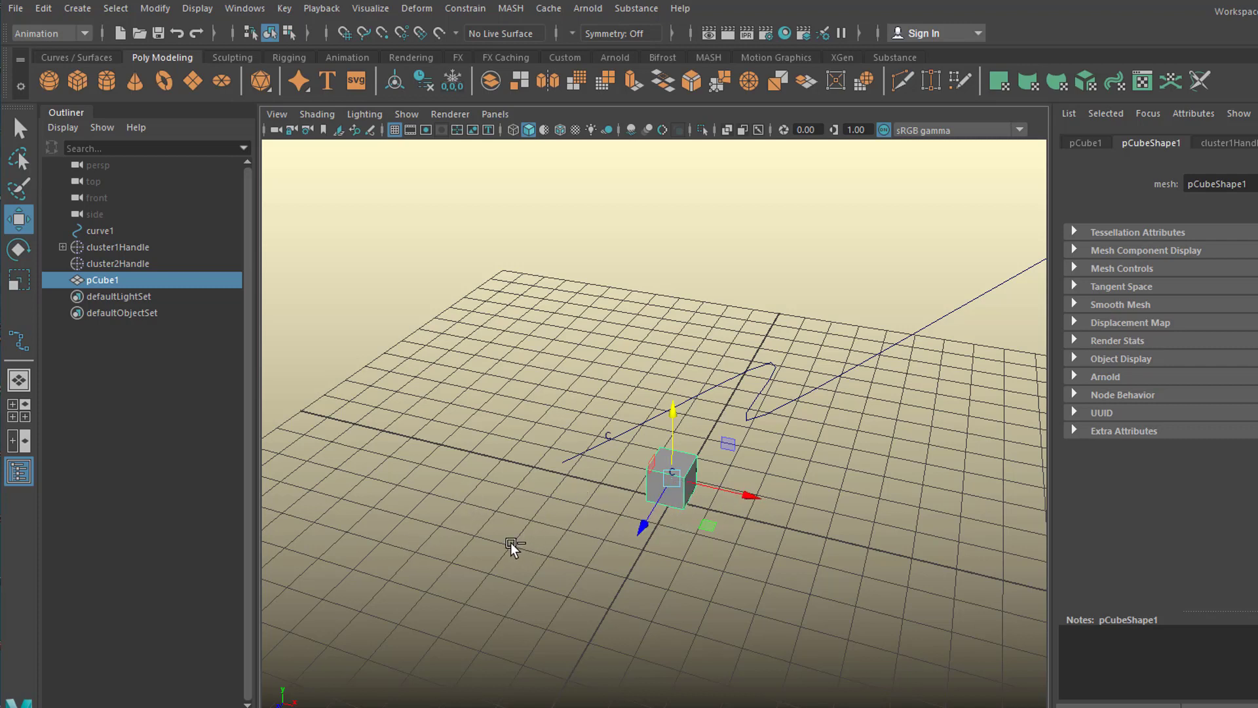
# Step: Duplicate the cube as pCube2 at the curve's other end and select it with cluster2Handle
pyautogui.hotkey('ctrl', 'd')
pyautogui.moveTo(641, 534); pyautogui.dragTo(749, 367)
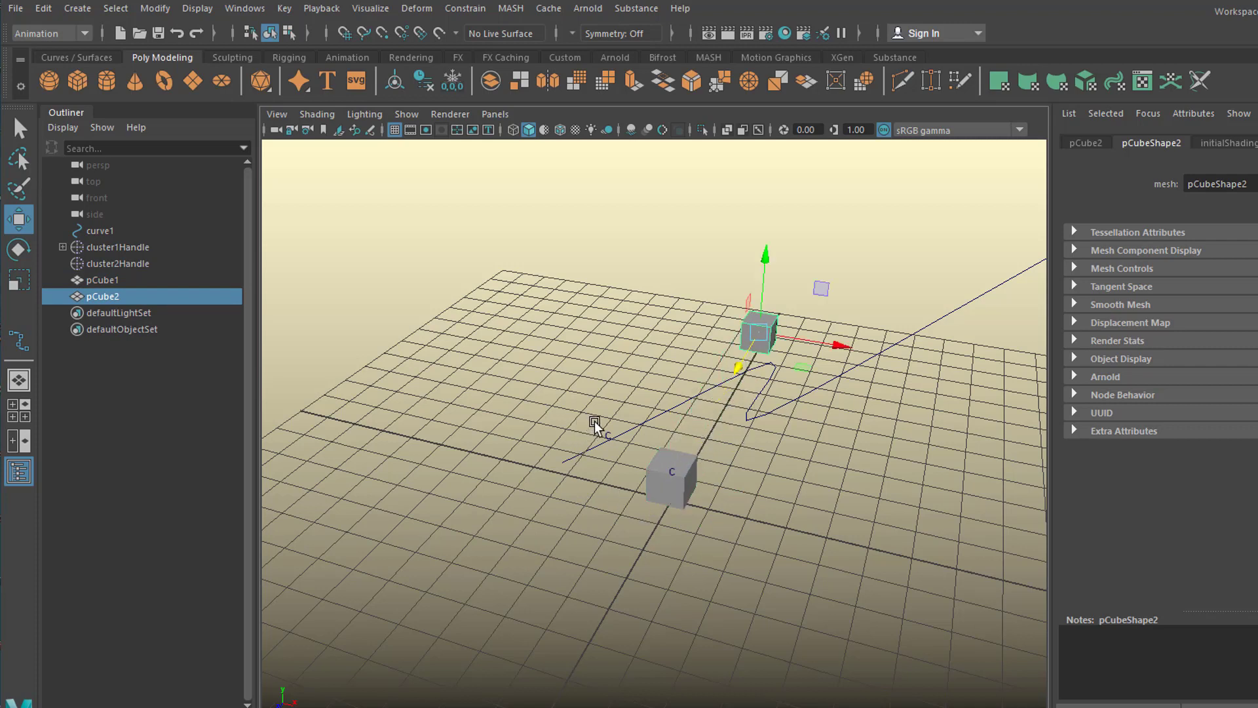
pyautogui.keyDown('shift'); pyautogui.moveTo(614, 445); pyautogui.dragTo(618, 441); pyautogui.keyUp('shift')
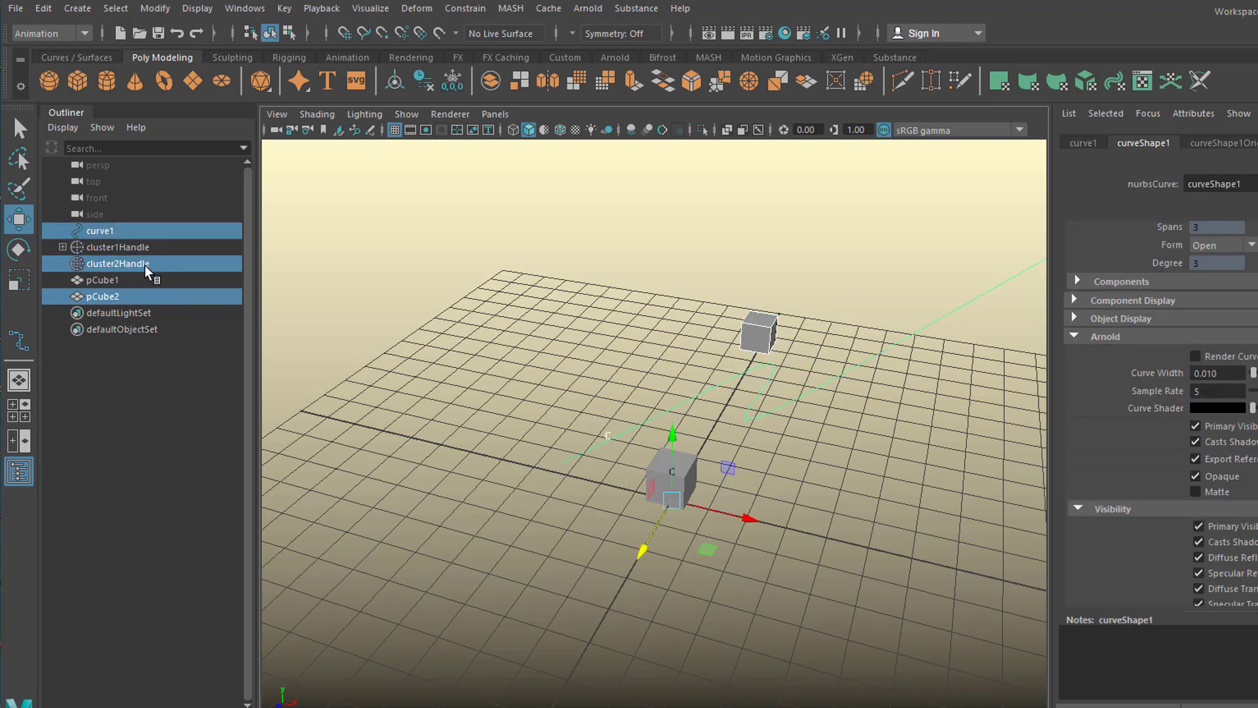
pyautogui.keyDown('ctrl'); pyautogui.click(129, 233); pyautogui.keyUp('ctrl')
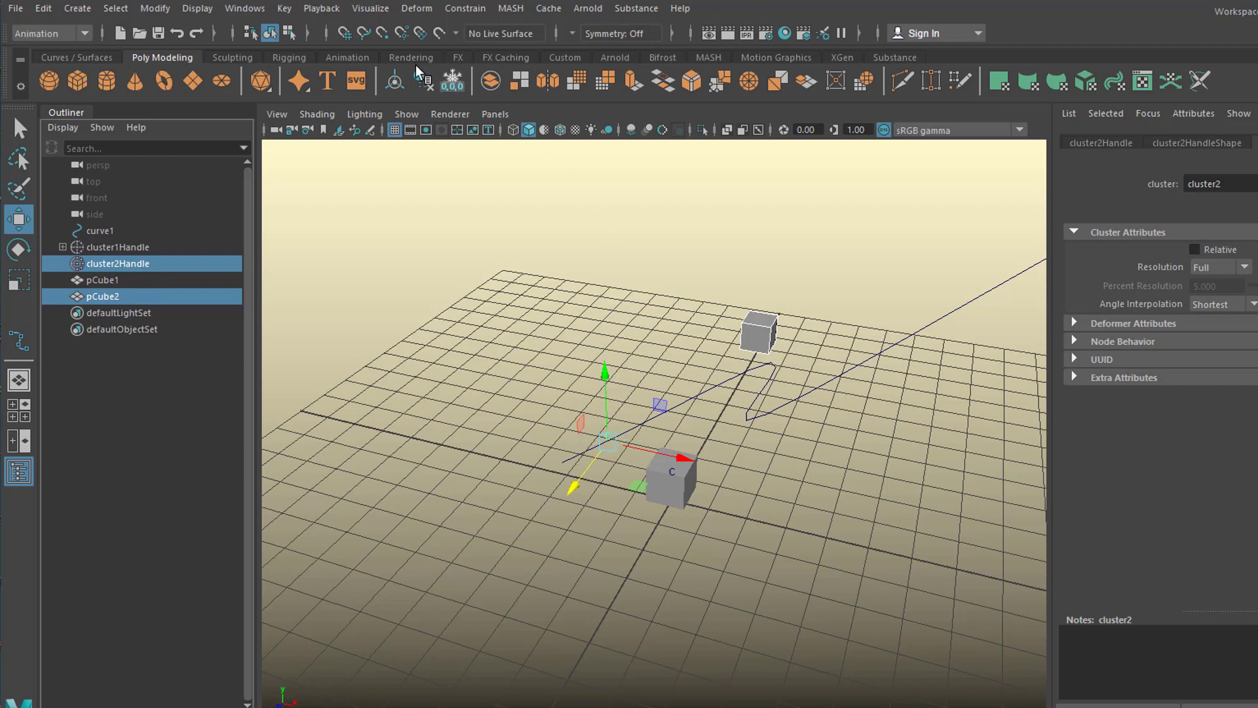
# Step: Point-constrain cluster2Handle to pCube2 and slide the cube left to test the curve end
pyautogui.click(461, 9)
pyautogui.click(515, 66)
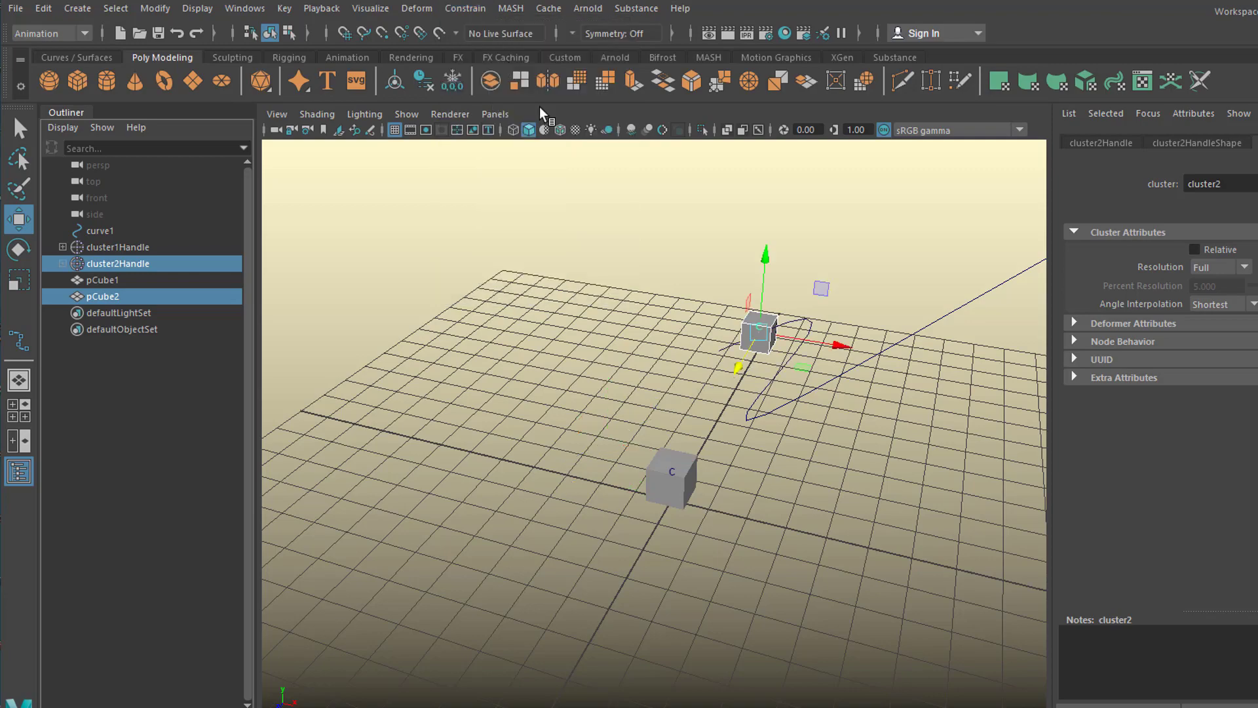
pyautogui.keyDown('alt'); pyautogui.moveTo(830, 417); pyautogui.dragTo(916, 436); pyautogui.keyUp('alt')
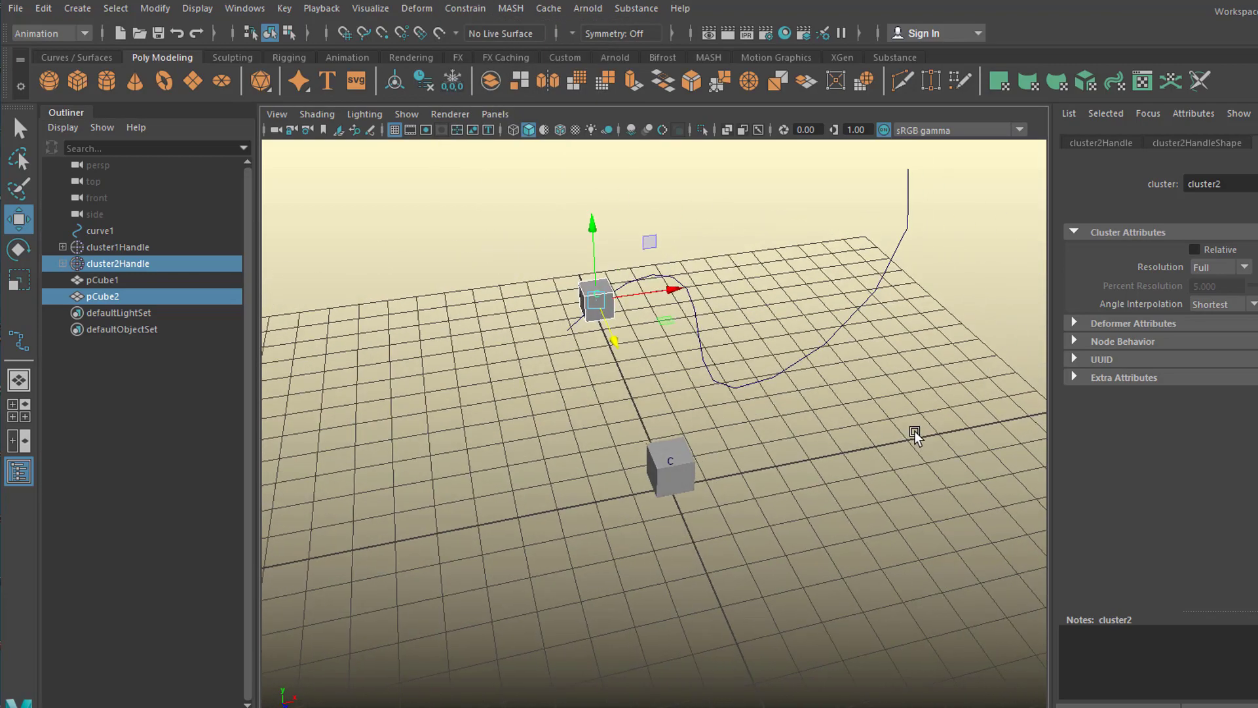
pyautogui.moveTo(675, 291); pyautogui.dragTo(510, 346)
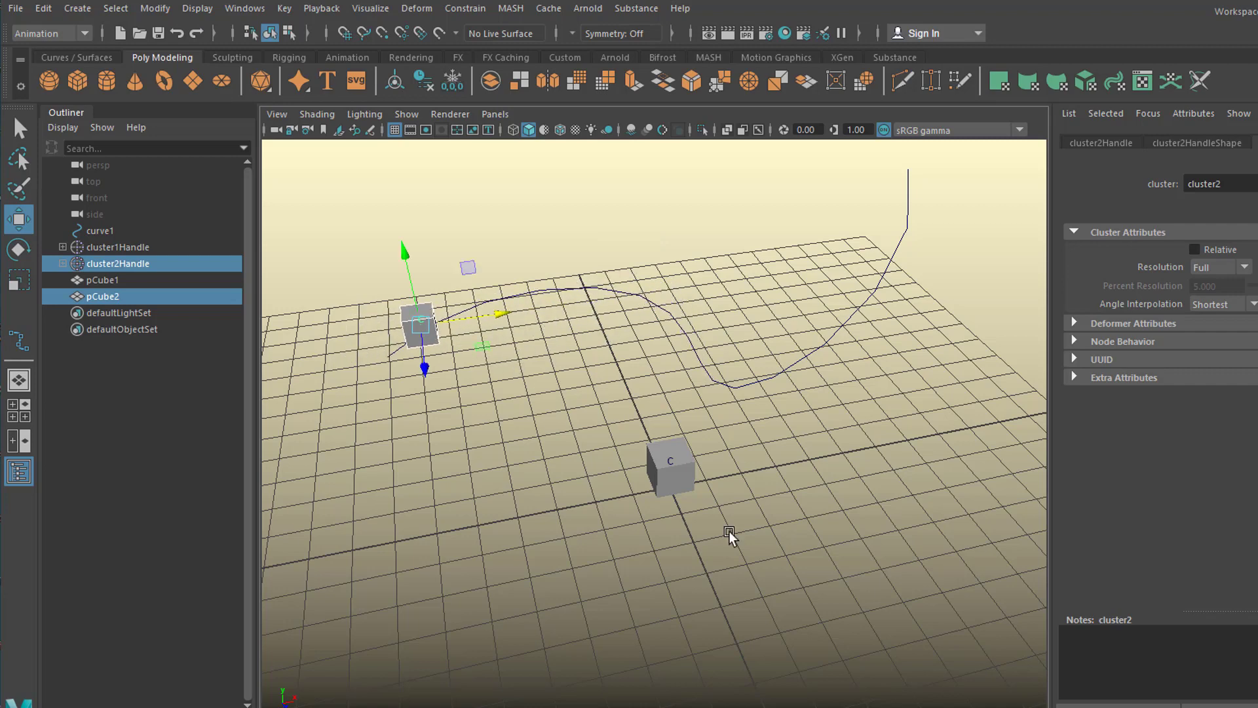
pyautogui.keyDown('alt'); pyautogui.moveTo(642, 521); pyautogui.dragTo(764, 476); pyautogui.keyUp('alt')
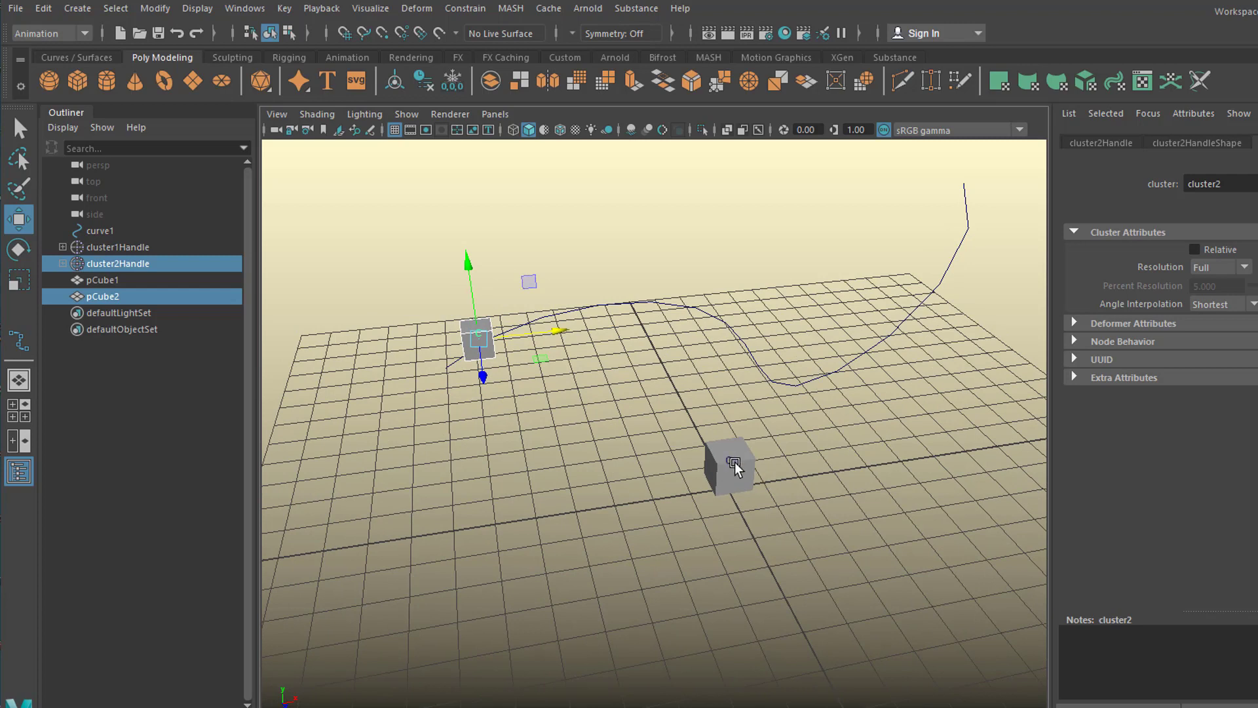
# Step: Add a radial field to both cubes via the FX menu set and play the animation
pyautogui.keyDown('shift'); pyautogui.click(734, 467); pyautogui.keyUp('shift')
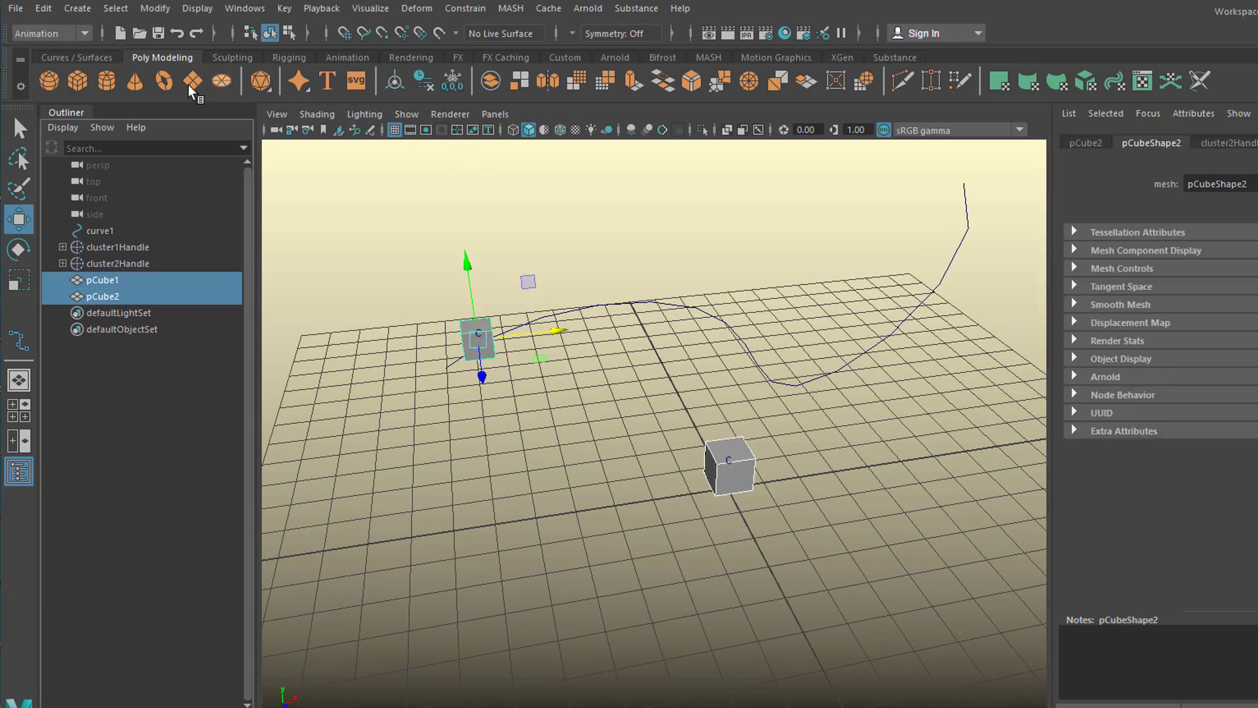
pyautogui.click(85, 33)
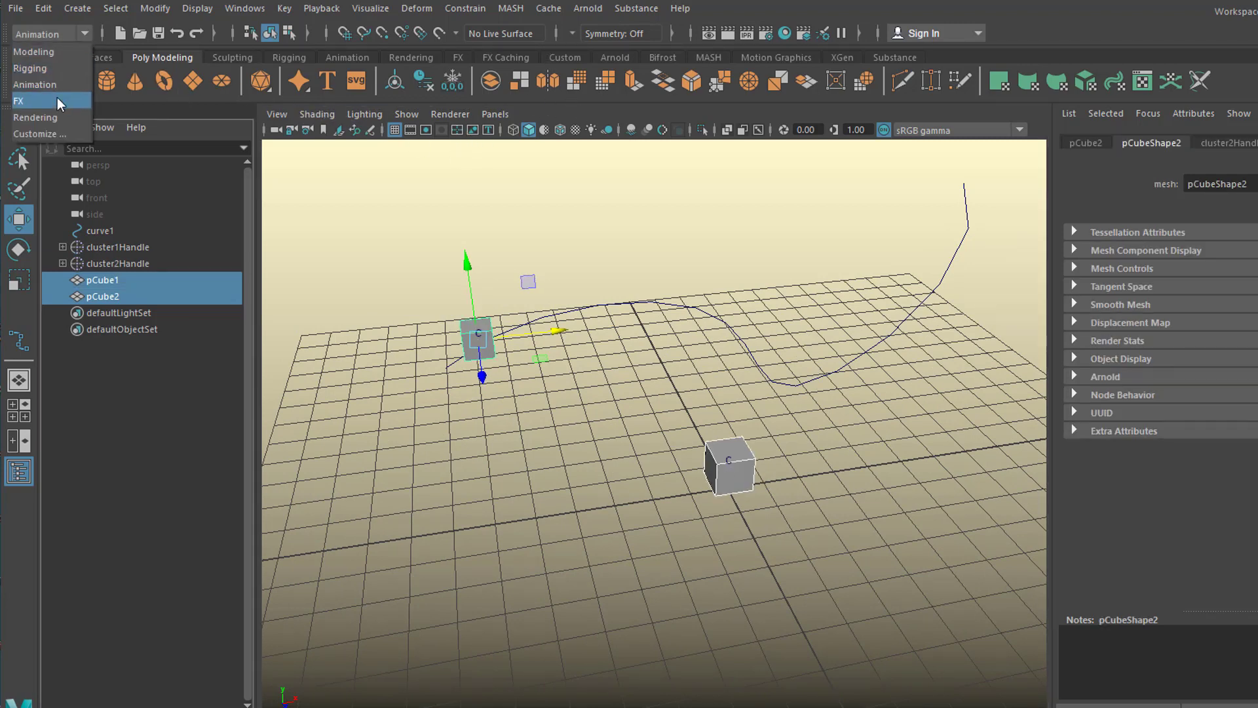
pyautogui.click(58, 100)
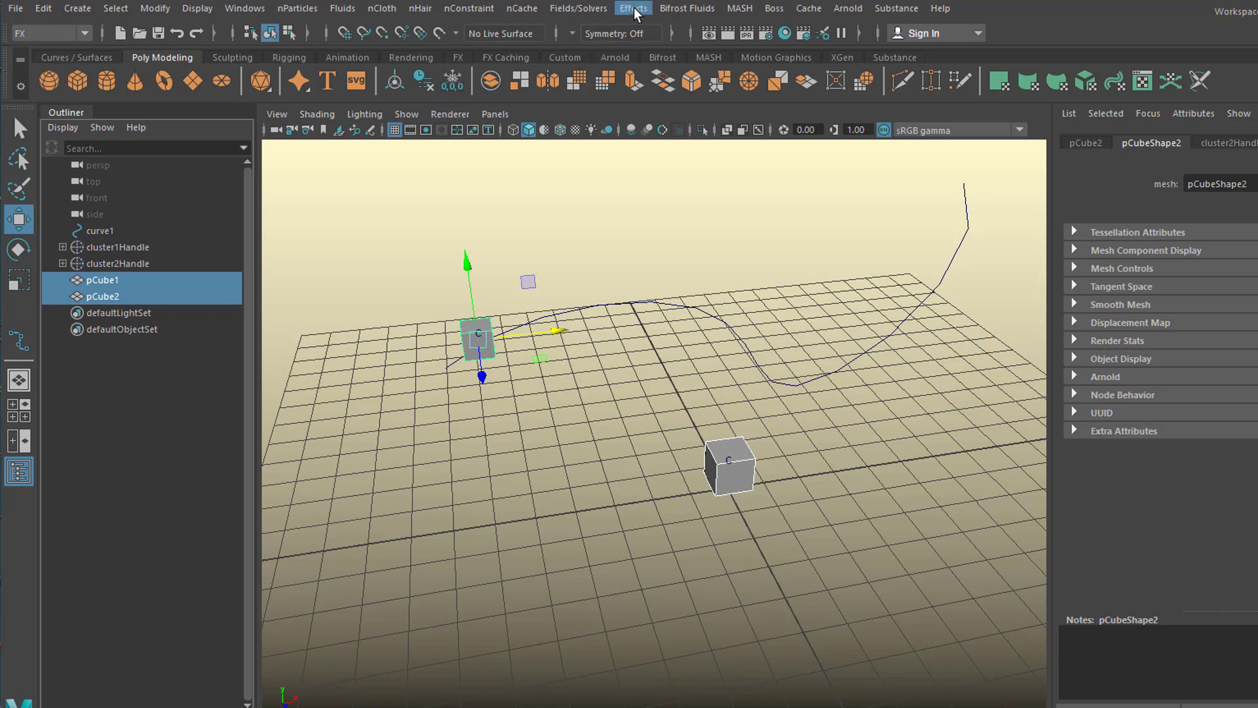
pyautogui.click(579, 7)
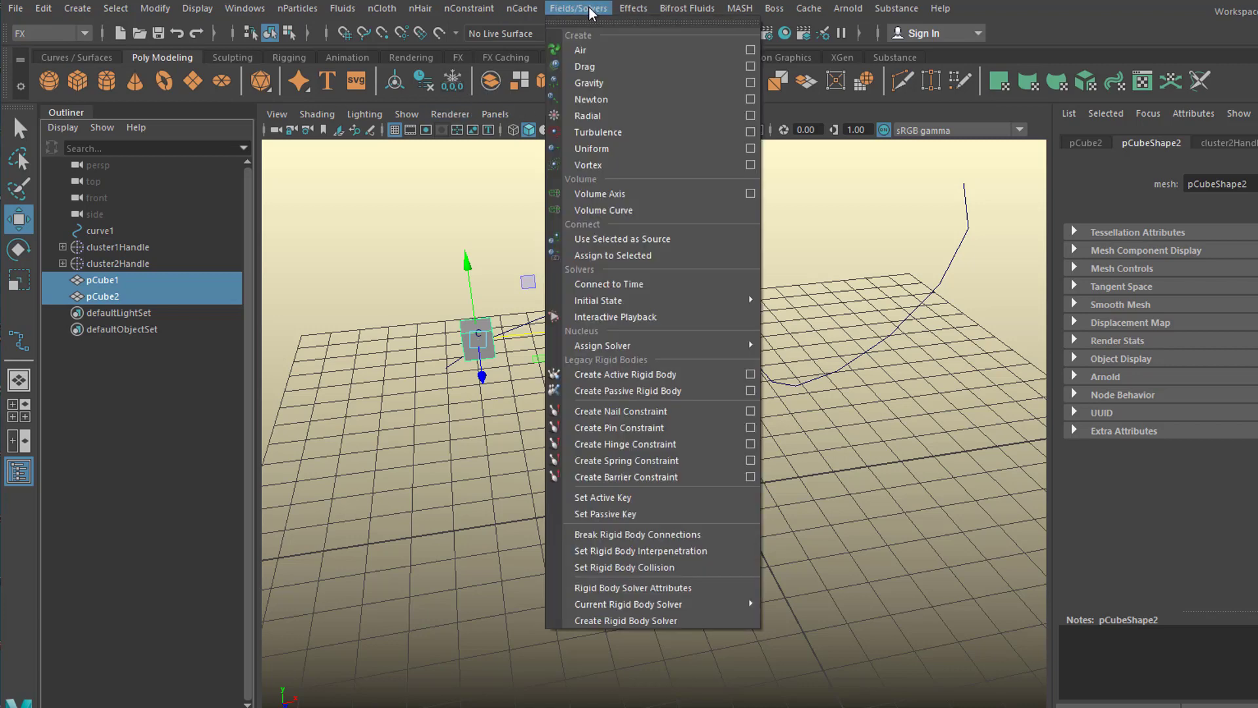
pyautogui.click(652, 124)
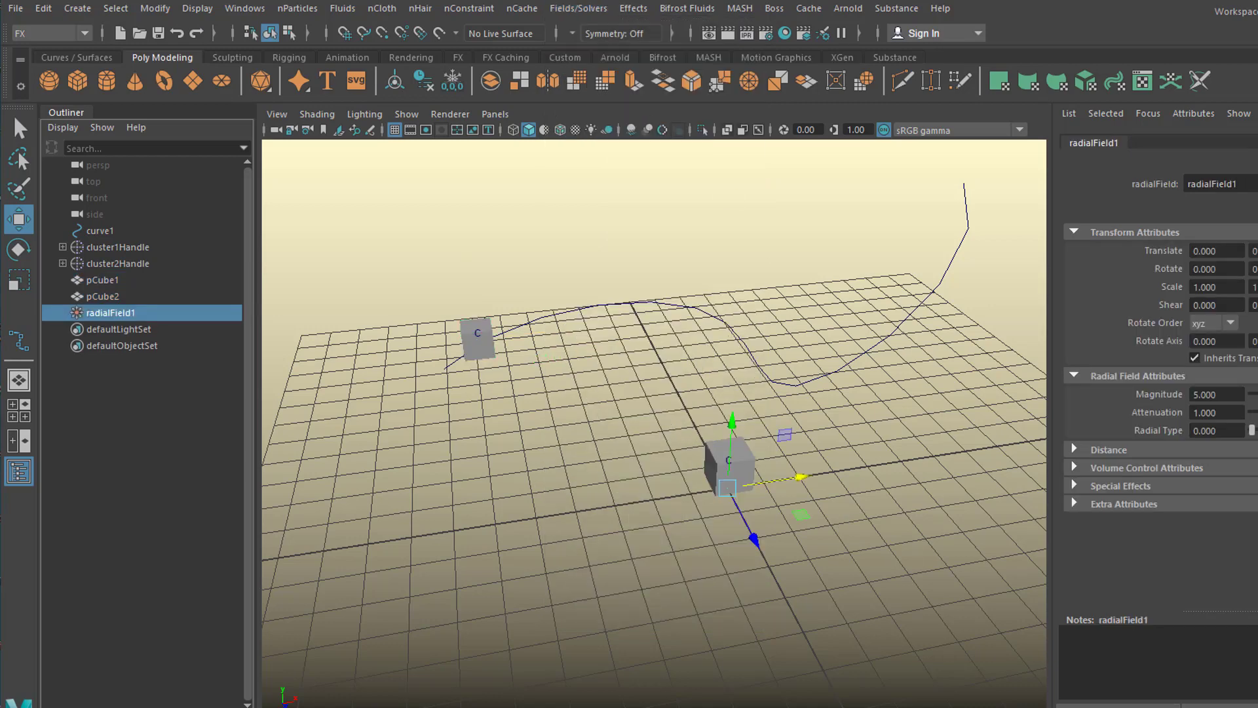
pyautogui.hotkey('alt', 'v')
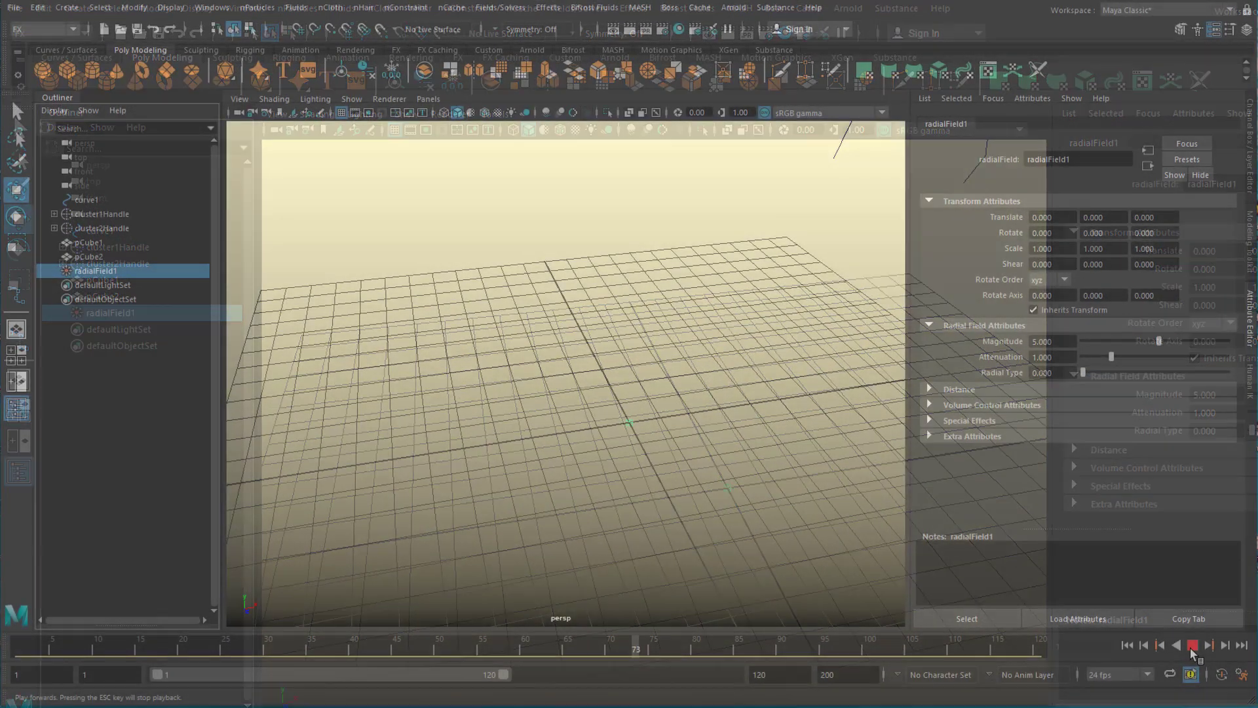
# Step: Stop playback, set the end frame to 1000, and replay the field simulation
pyautogui.click(1192, 647)
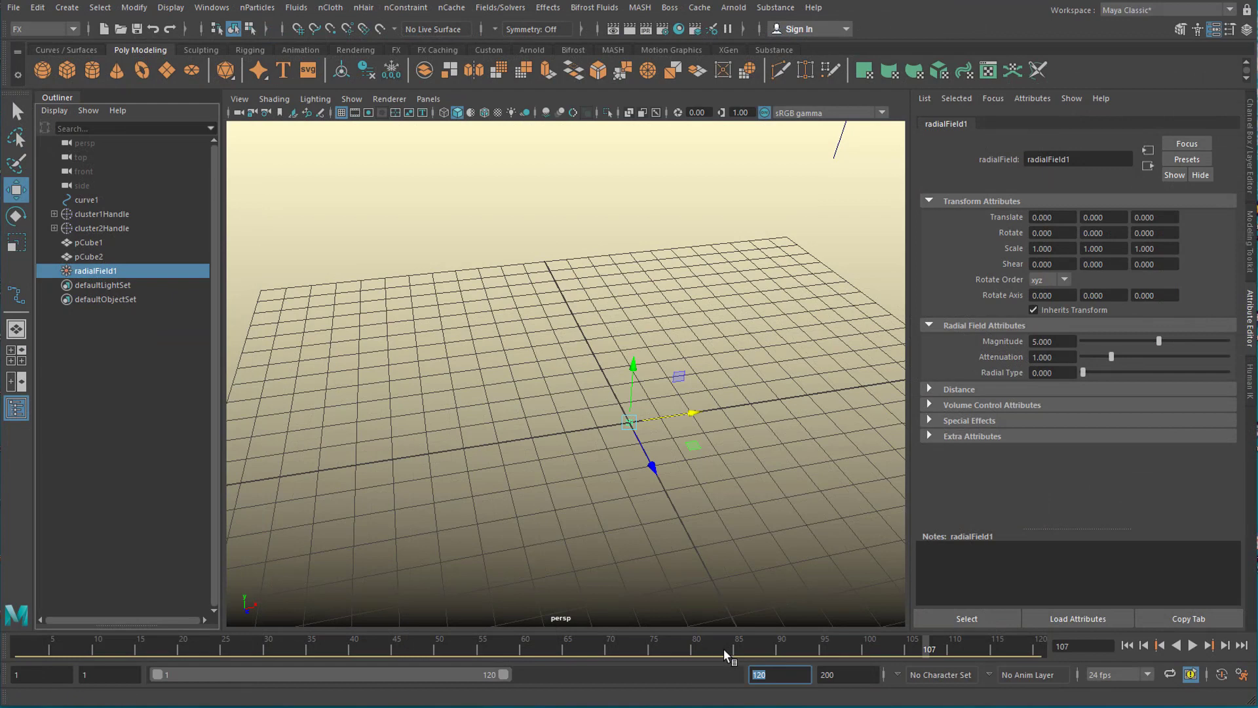
pyautogui.write('1000')
pyautogui.press('Return')
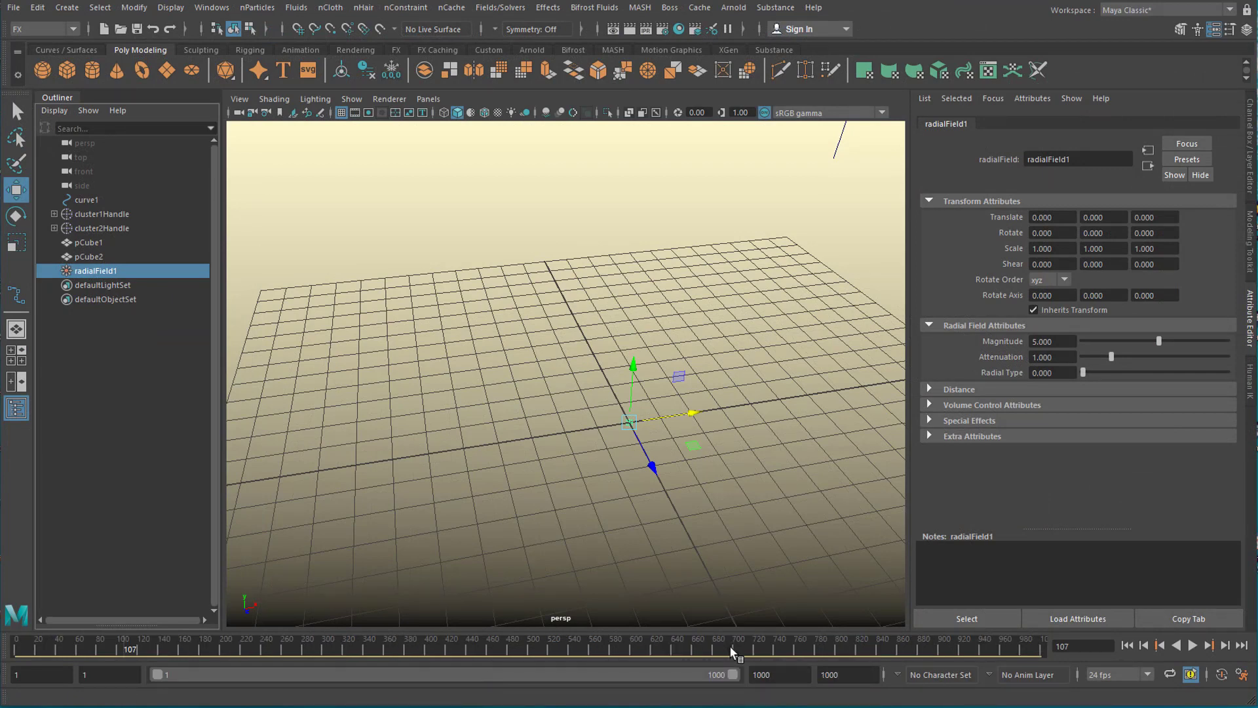
pyautogui.click(1193, 645)
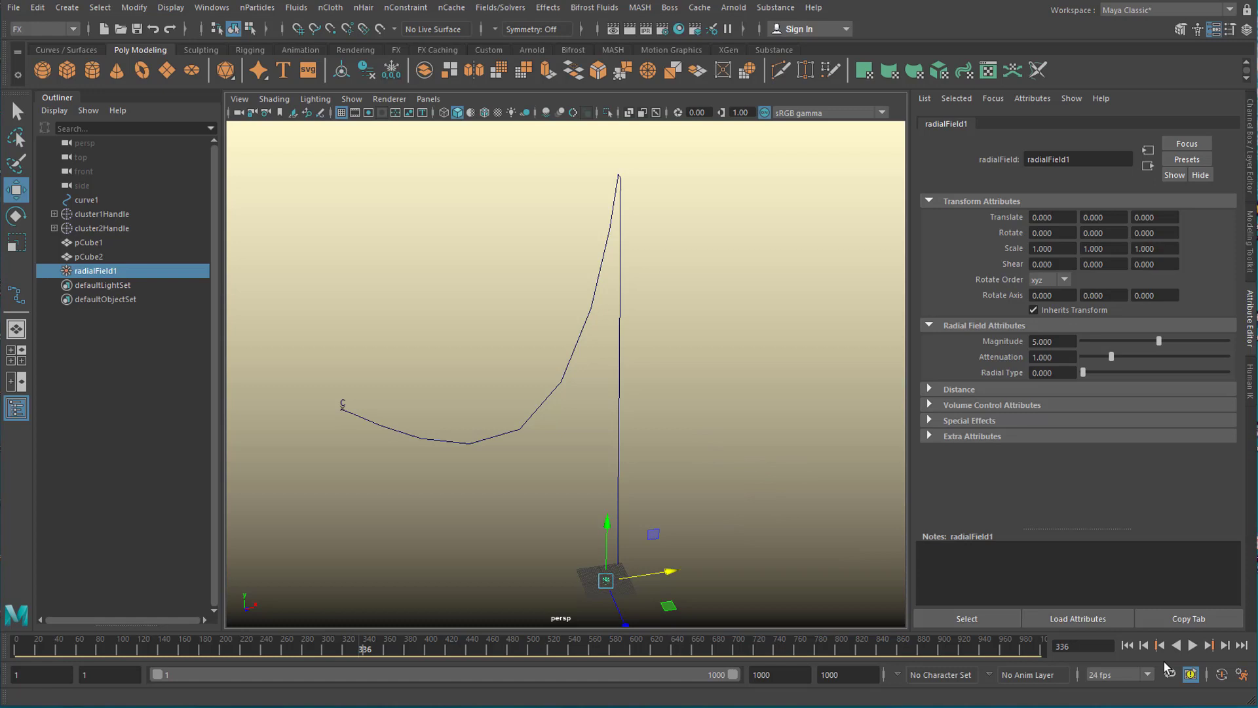
# Step: Rewind to frame 1 and add another radial field to pCube2
pyautogui.click(1129, 646)
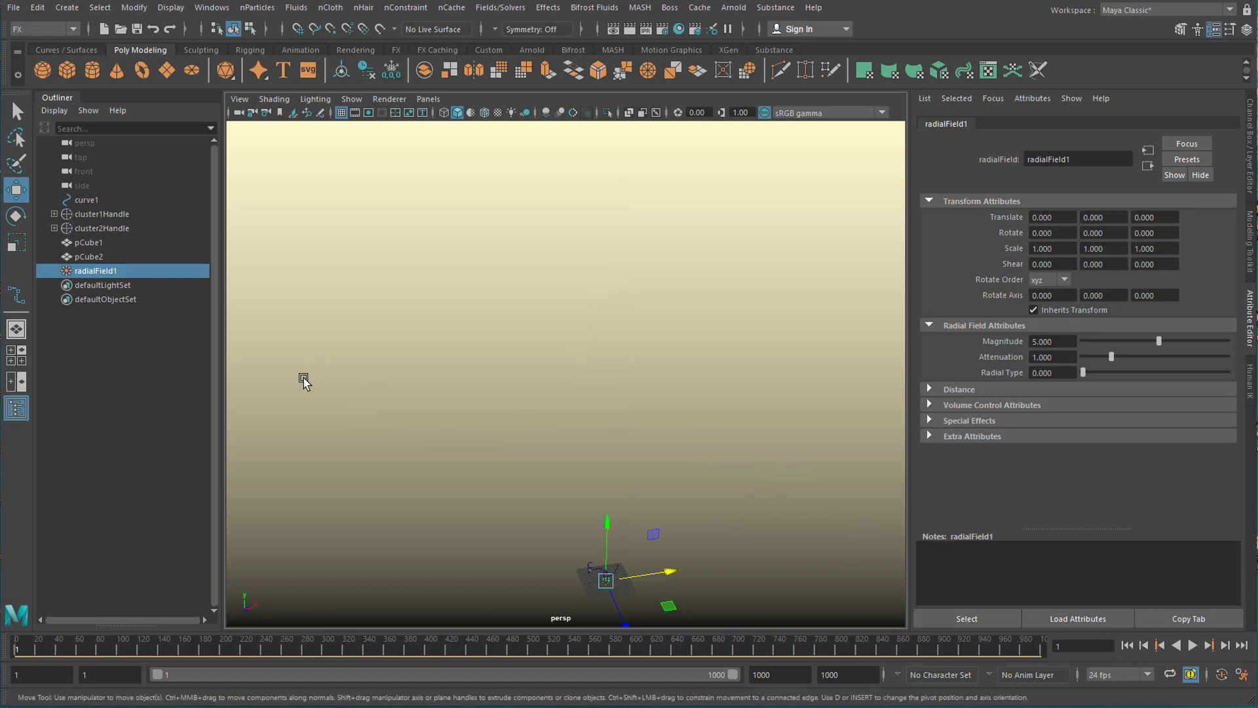
pyautogui.keyDown('alt'); pyautogui.moveTo(516, 391); pyautogui.dragTo(527, 231, button='middle'); pyautogui.keyUp('alt')
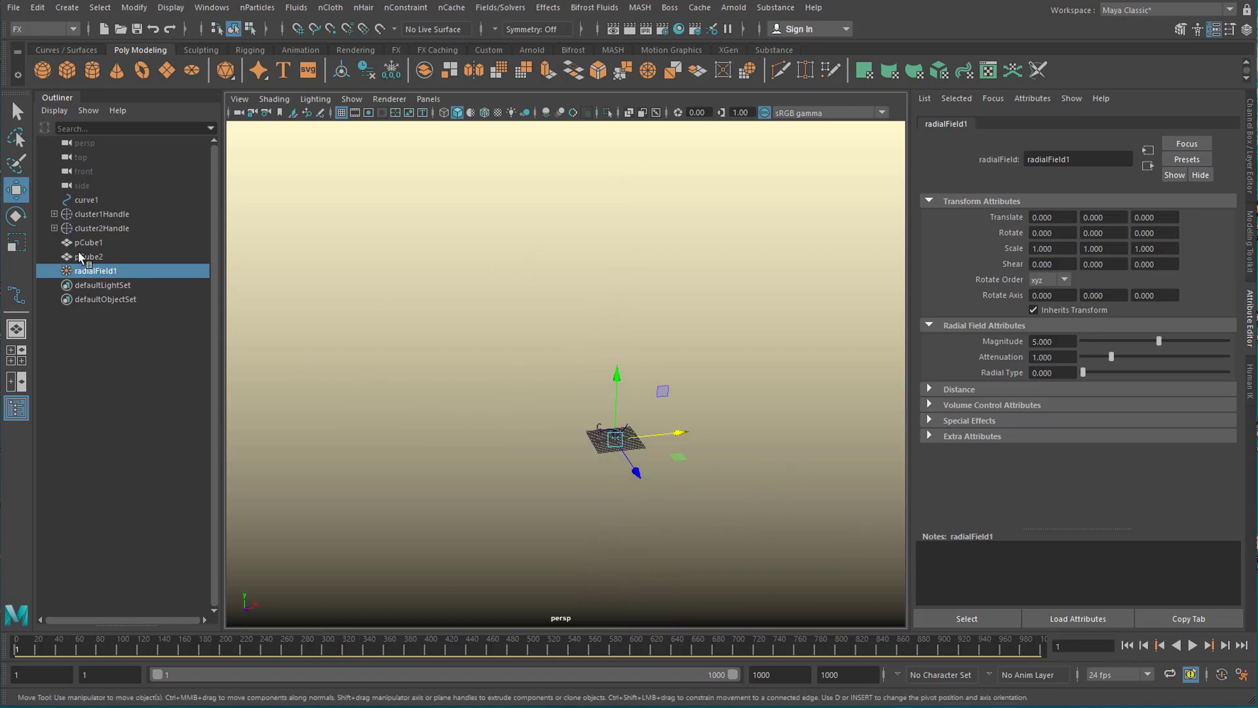
pyautogui.click(92, 244)
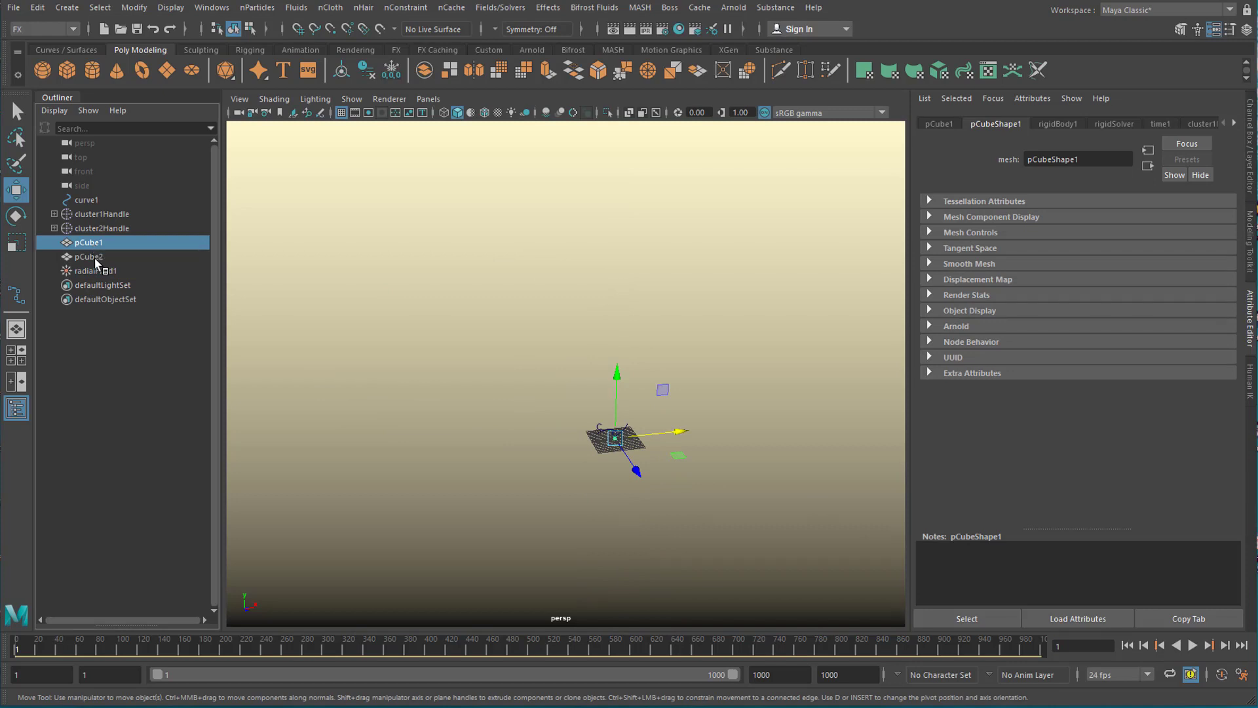
pyautogui.click(92, 258)
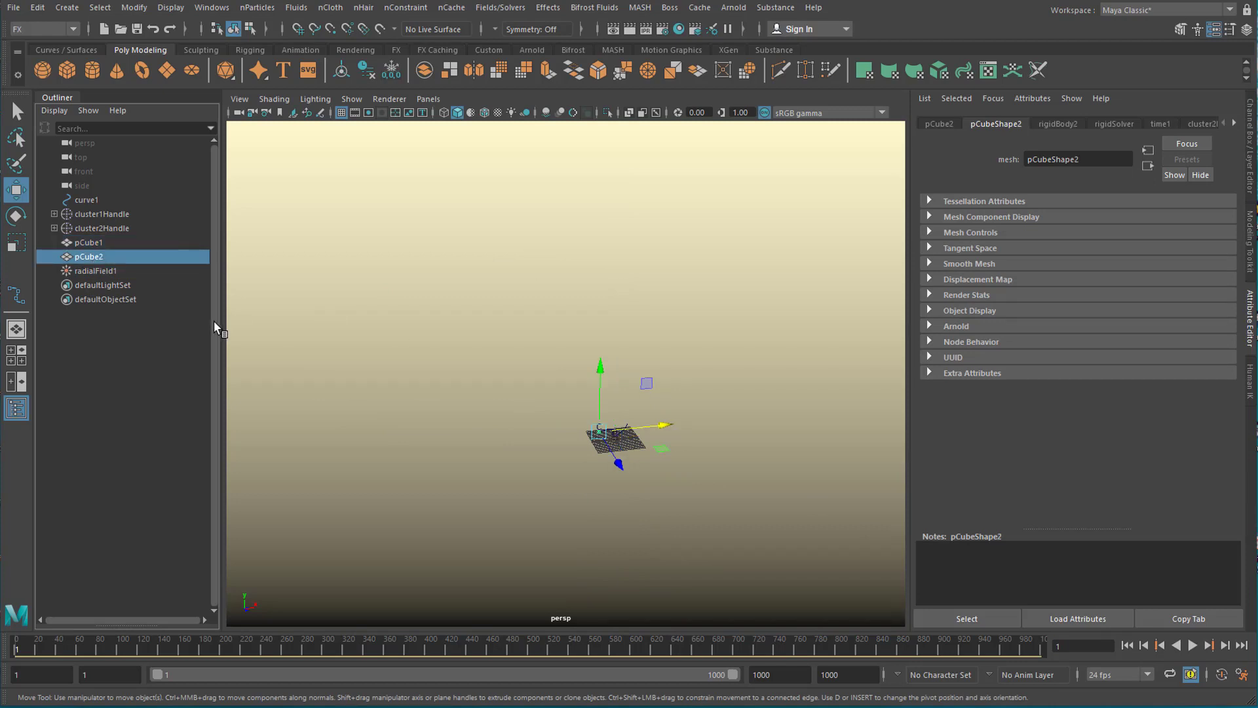
pyautogui.click(499, 8)
pyautogui.click(509, 100)
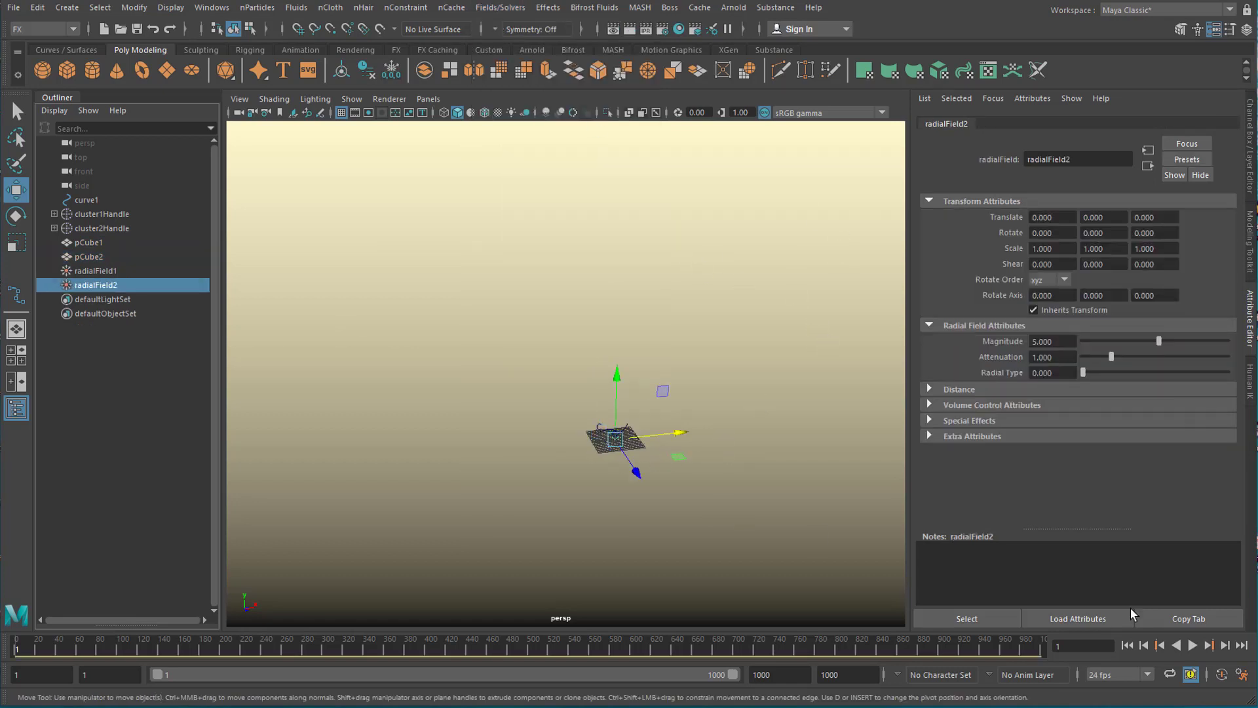
# Step: Test-play the new field, then set its Magnitude to -1.980 so it pulls
pyautogui.click(1192, 645)
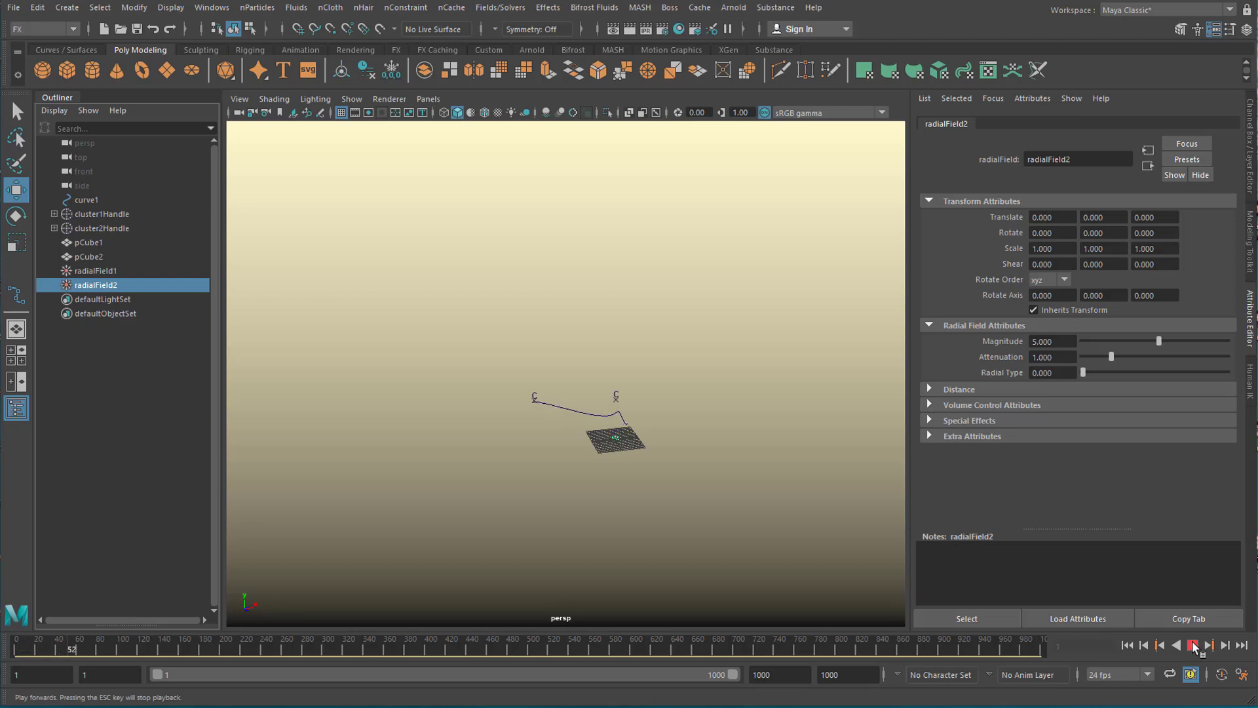
pyautogui.click(1192, 645)
pyautogui.moveTo(1159, 341); pyautogui.dragTo(1142, 340)
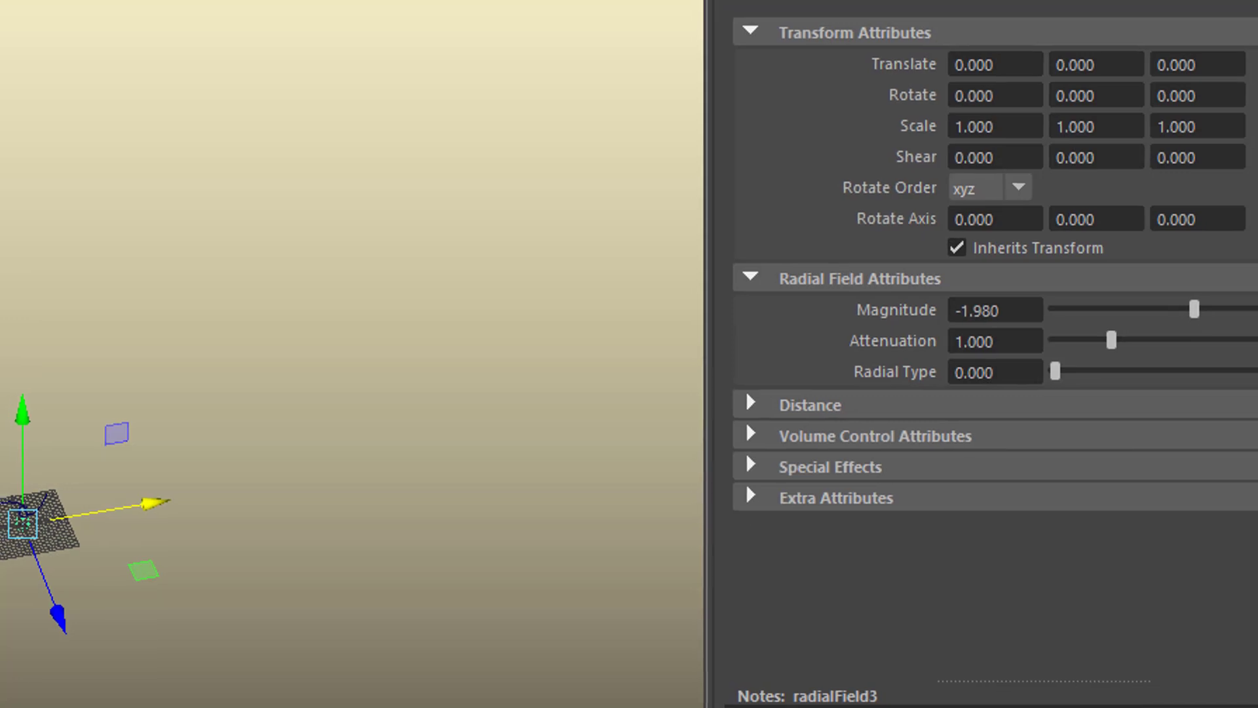
pyautogui.click(253, 520)
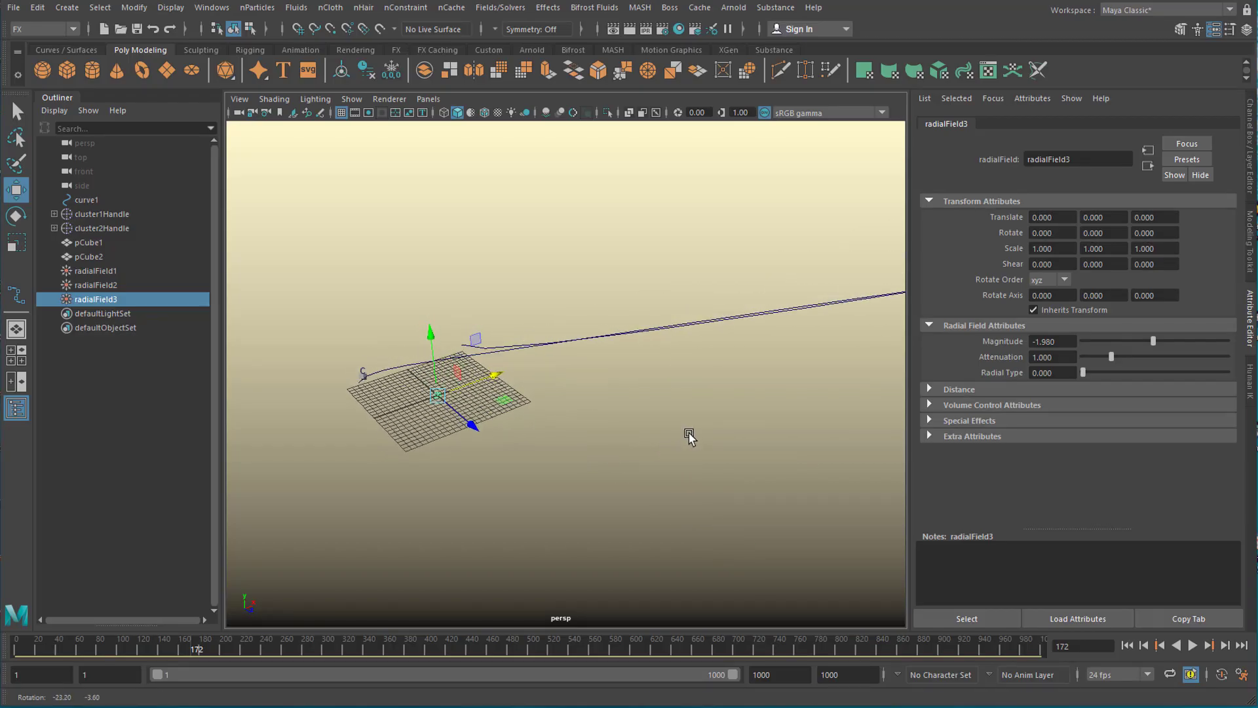
# Step: Enable Render Curve in curve1's Arnold attributes, then bring up the Arnold Lights list
pyautogui.click(84, 200)
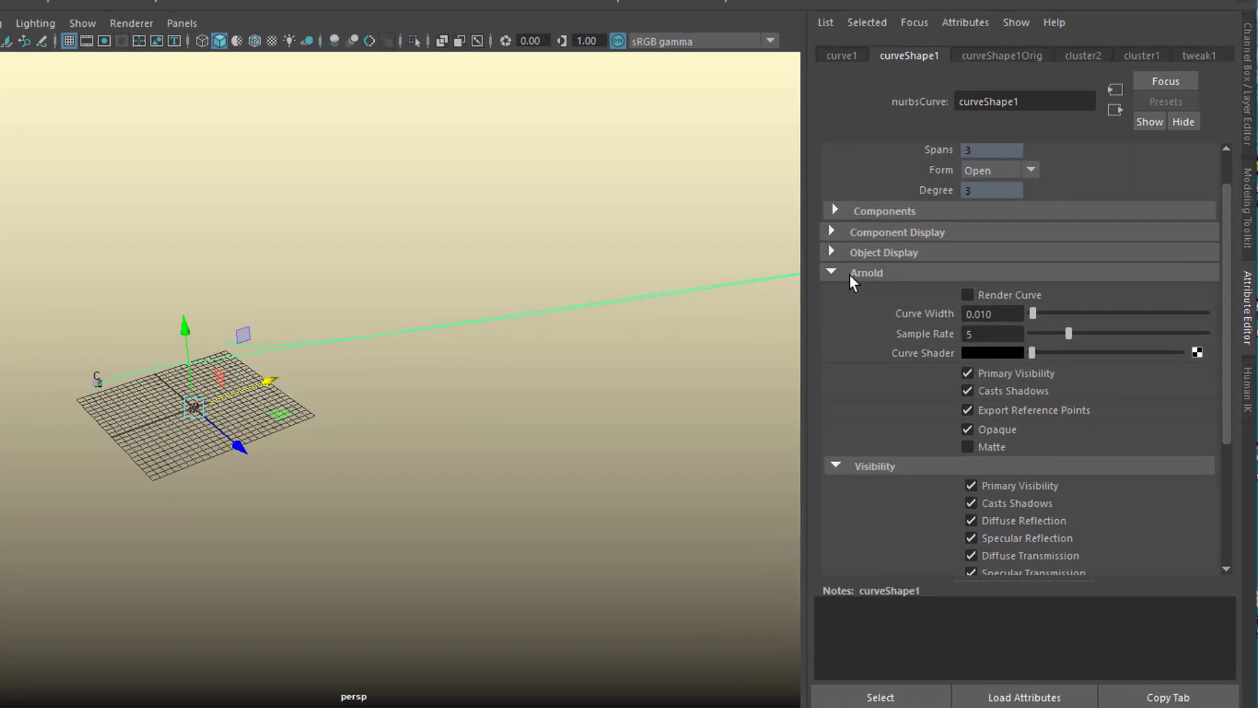
pyautogui.click(710, 249)
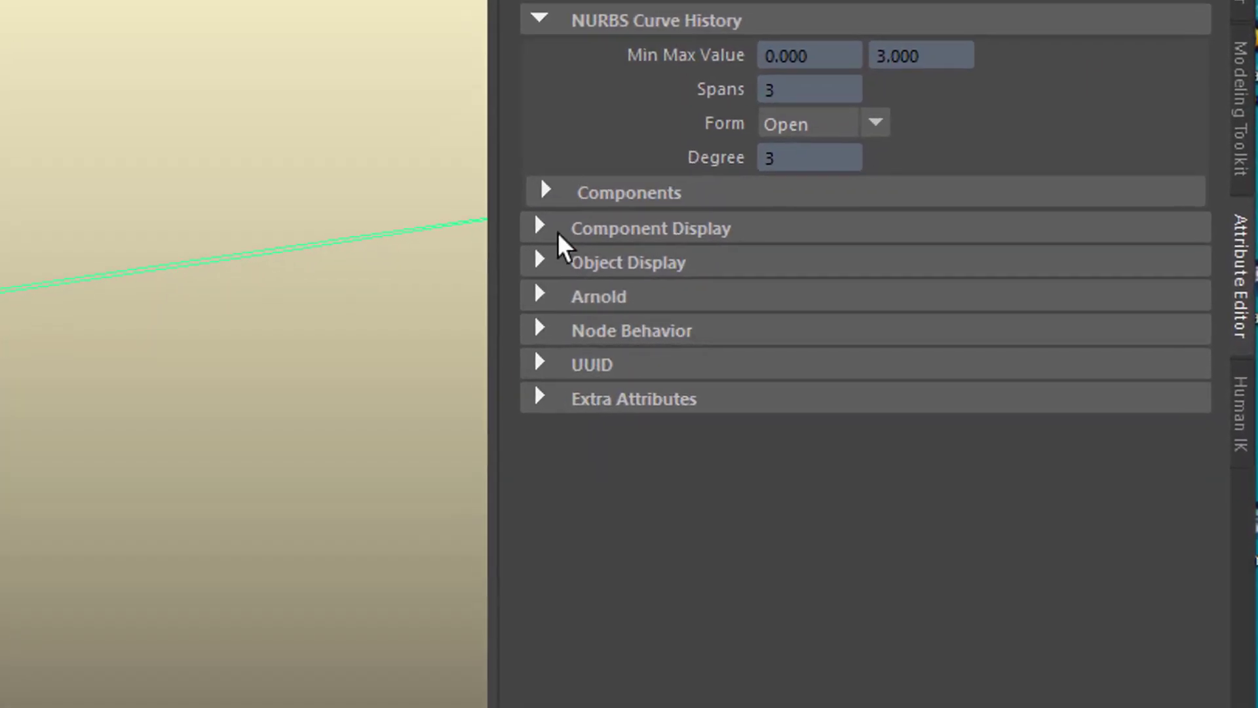
pyautogui.click(387, 283)
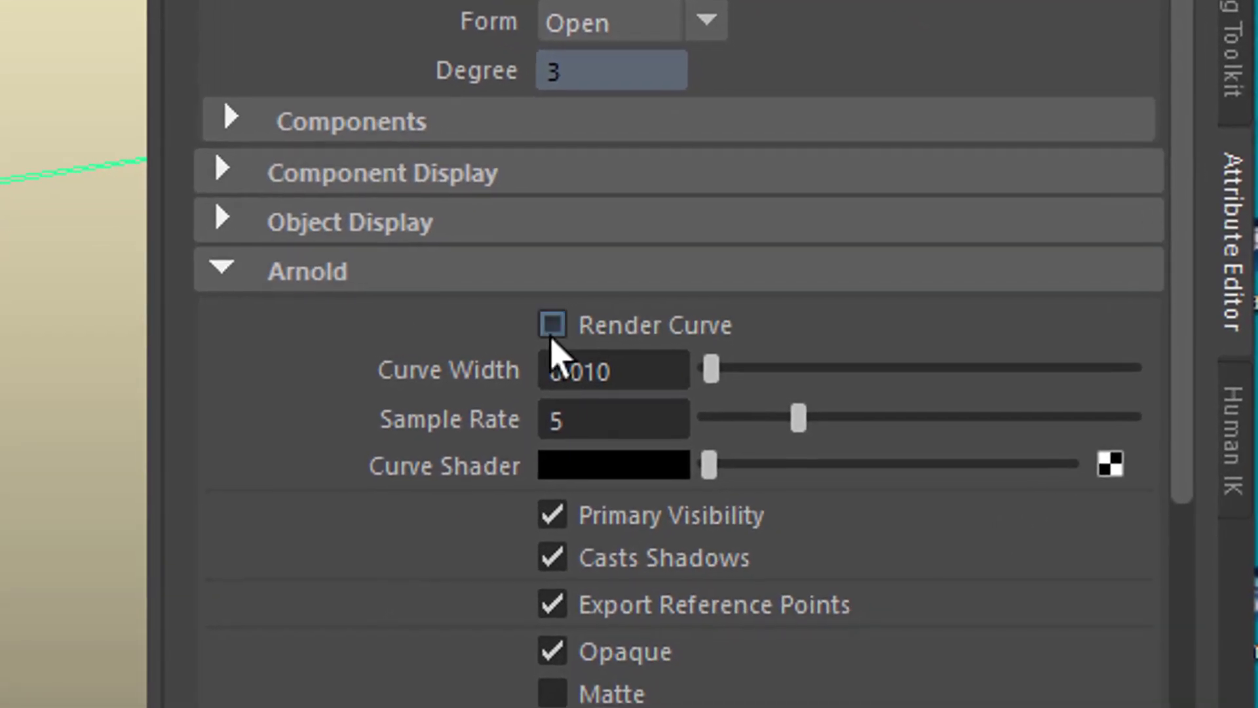
pyautogui.click(551, 333)
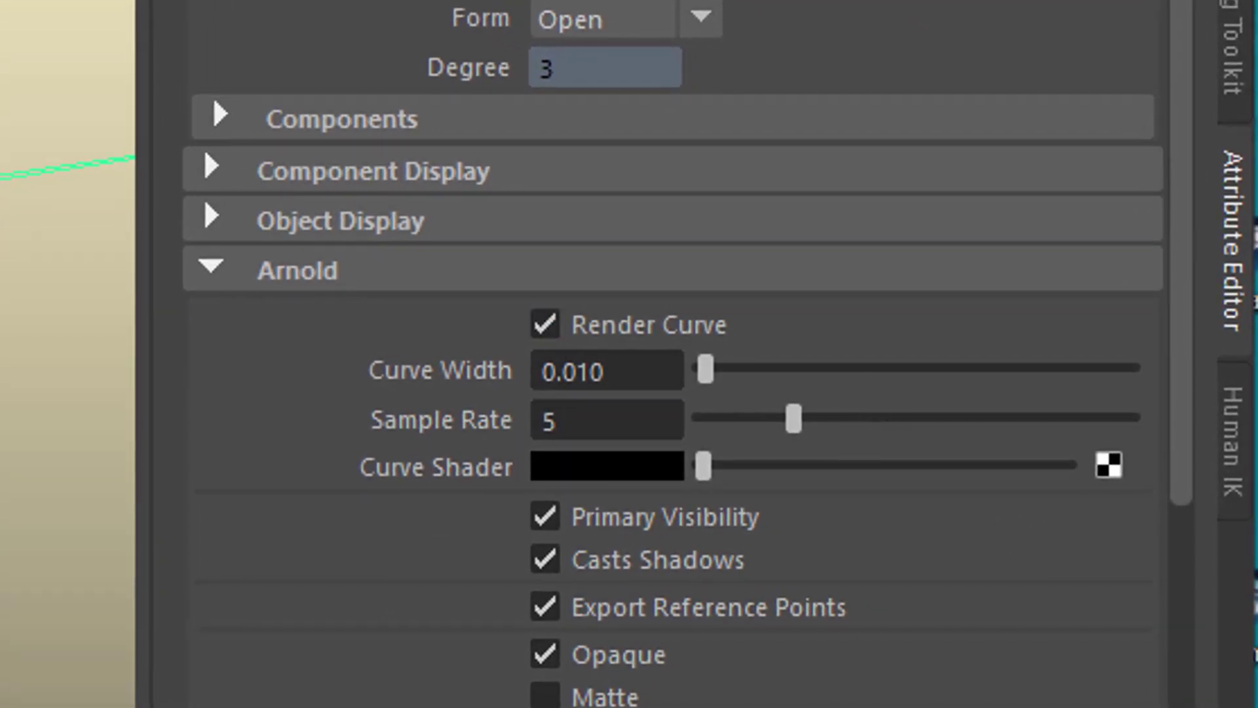
pyautogui.click(733, 8)
# Step: Create aiSkyDomeLight1 from Arnold Lights and review its attributes, Camera visibility 0
pyautogui.moveTo(747, 79)
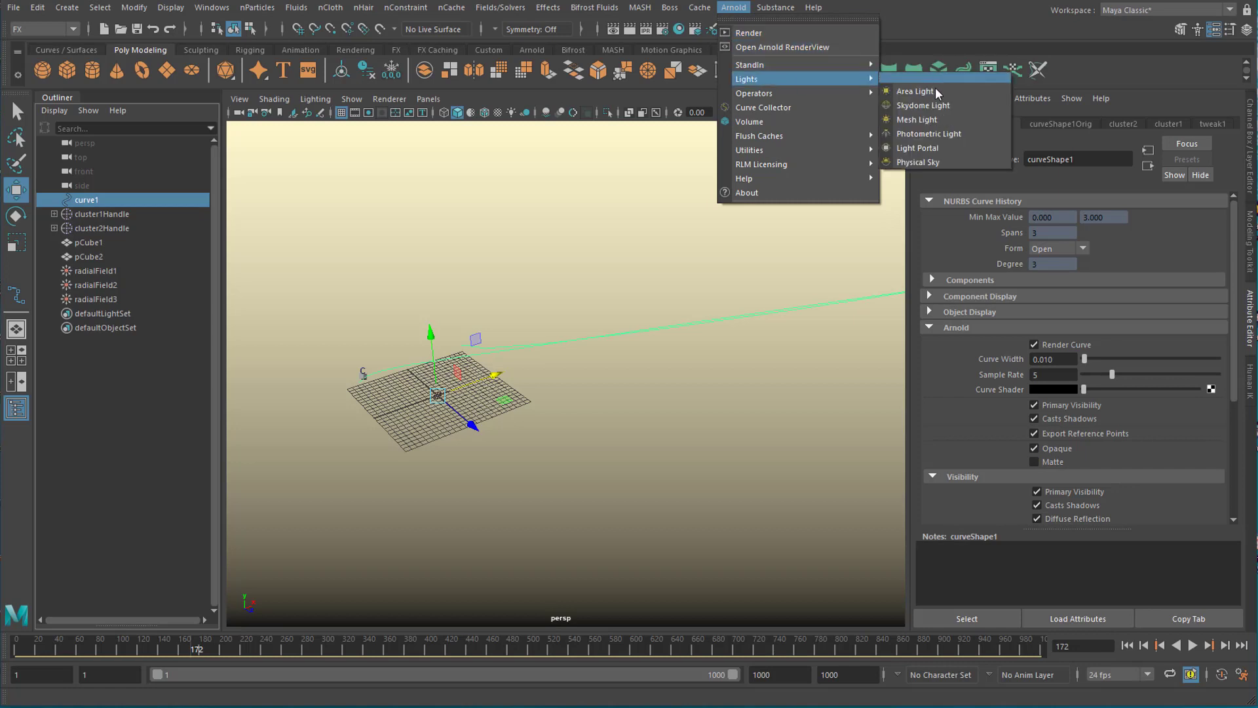
pyautogui.click(934, 105)
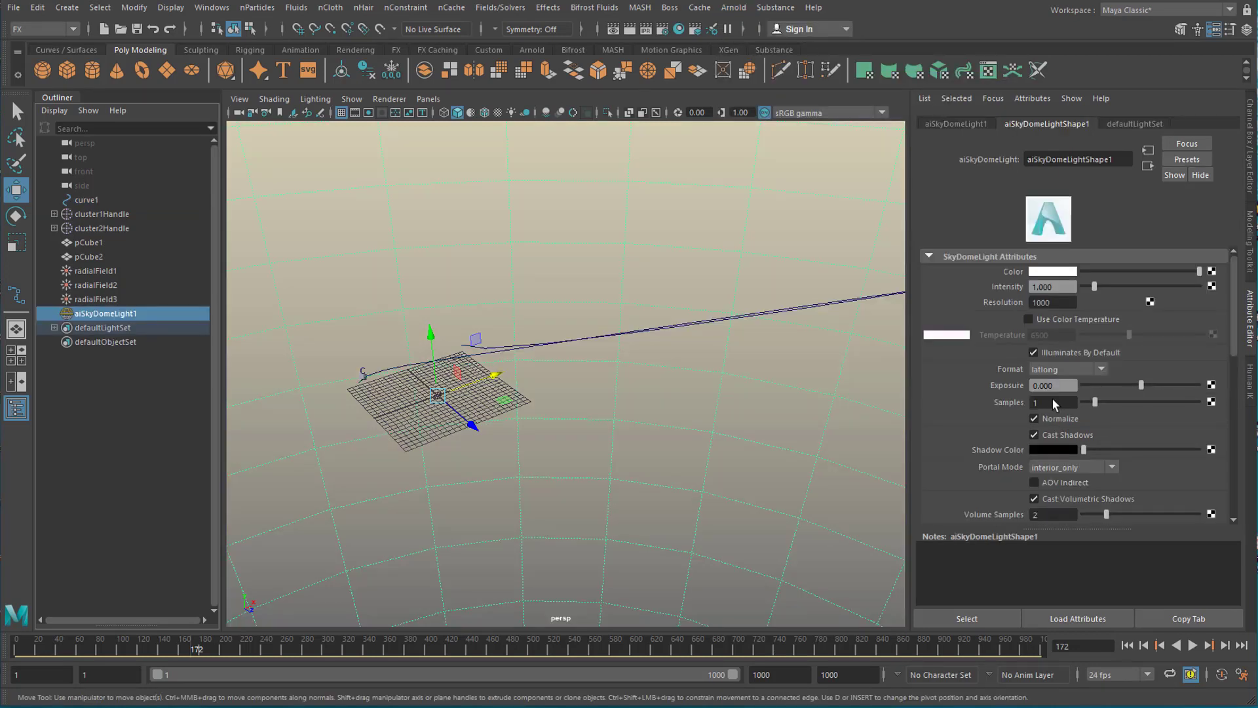
pyautogui.moveTo(1236, 353); pyautogui.dragTo(1248, 405)
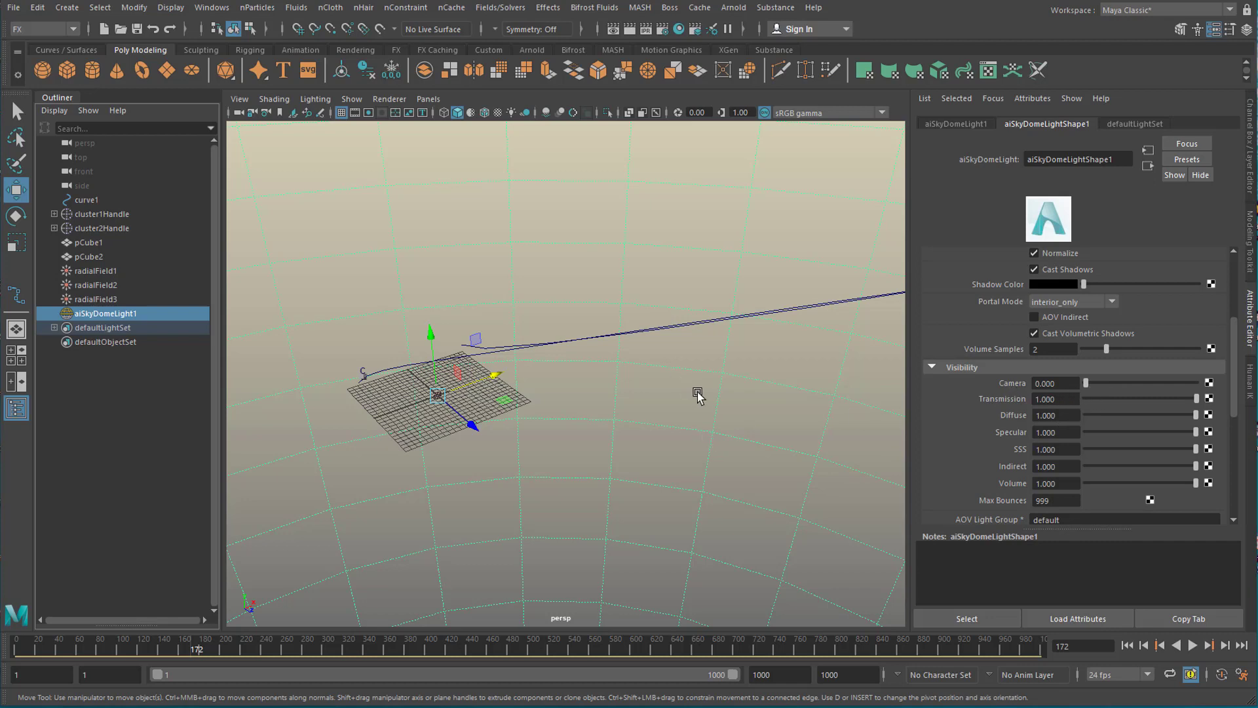
pyautogui.click(734, 8)
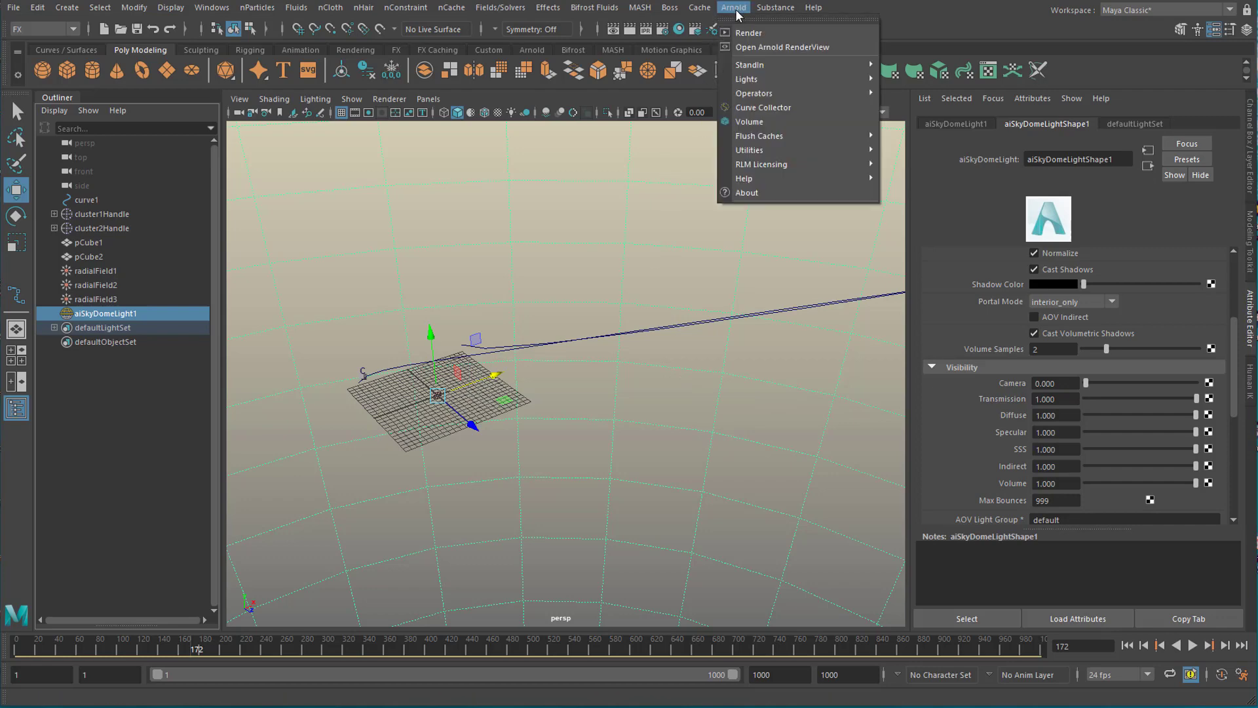
pyautogui.click(762, 169)
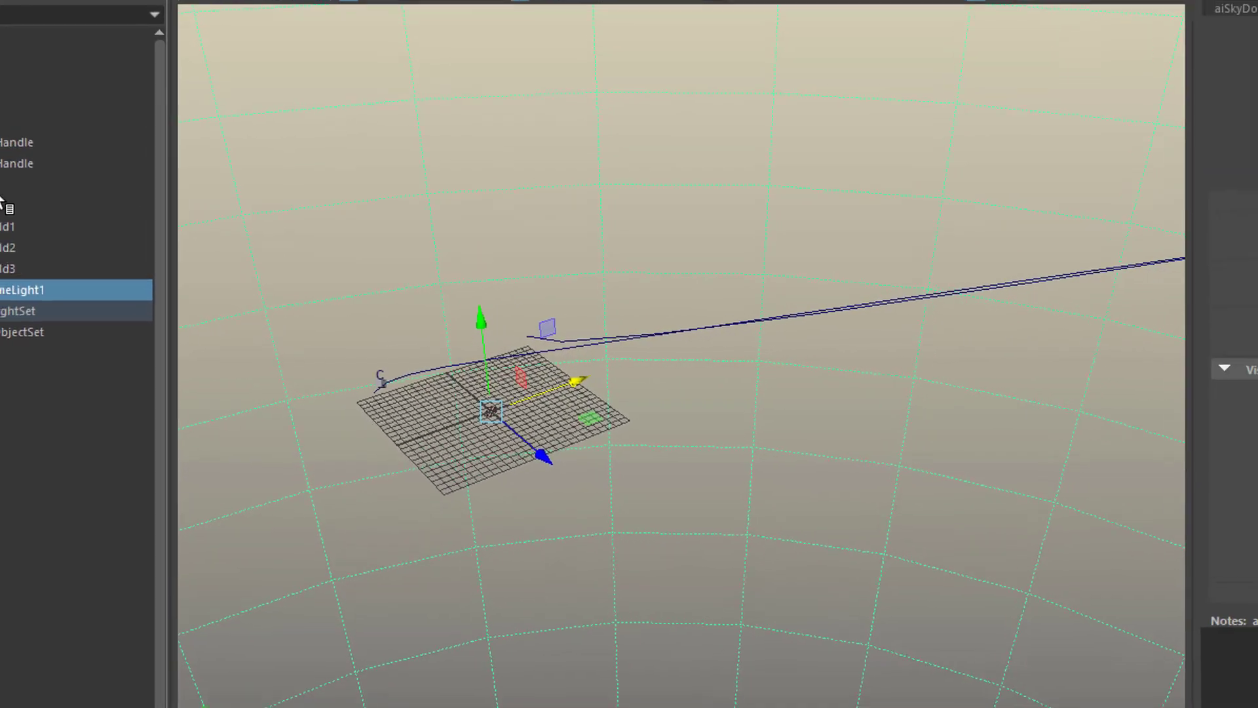
# Step: Preview the animation, marquee-select curve1, set smooth display (3), and highlight its Curve Width
pyautogui.click(46, 228)
pyautogui.keyDown('ctrl'); pyautogui.click(77, 244); pyautogui.keyUp('ctrl')
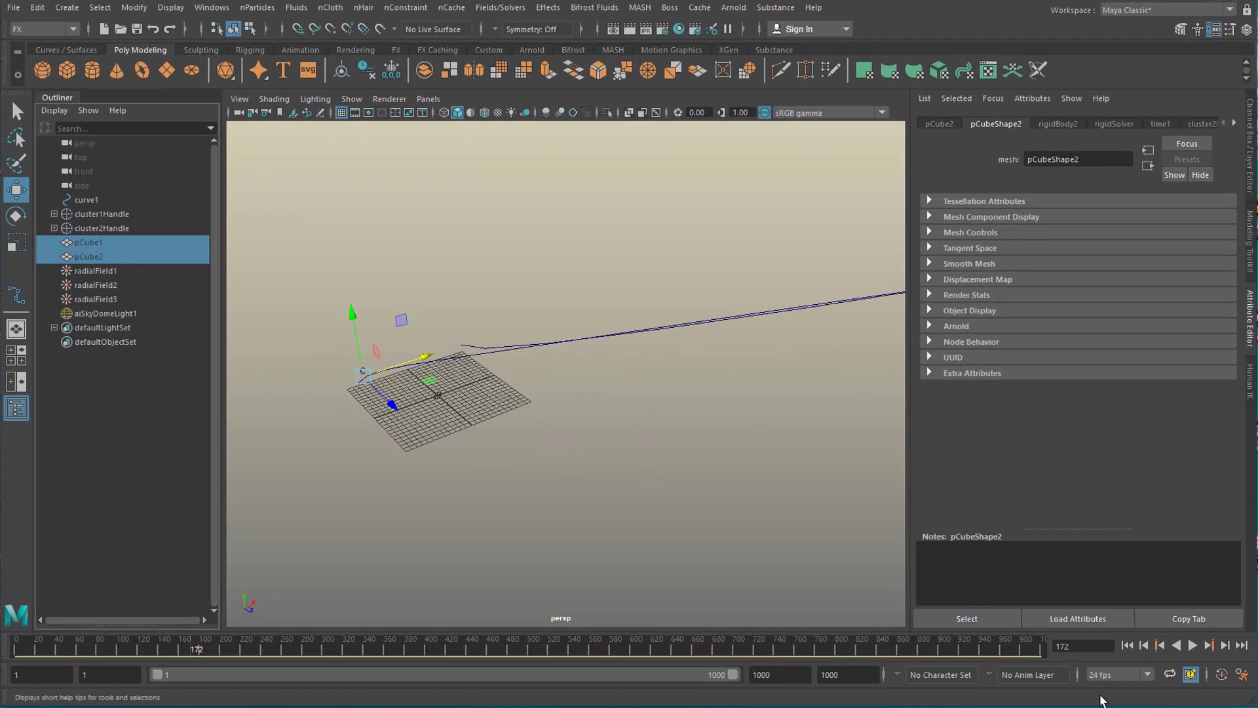
pyautogui.click(1193, 646)
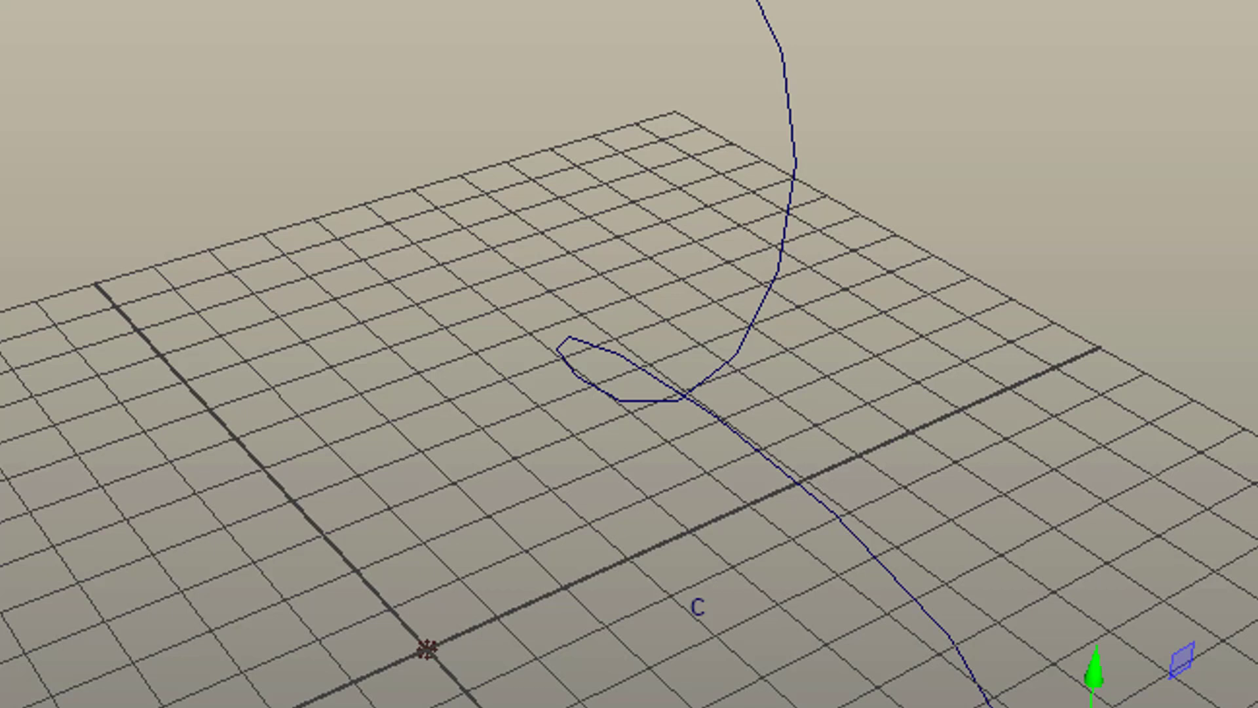
pyautogui.moveTo(933, 210); pyautogui.dragTo(944, 217)
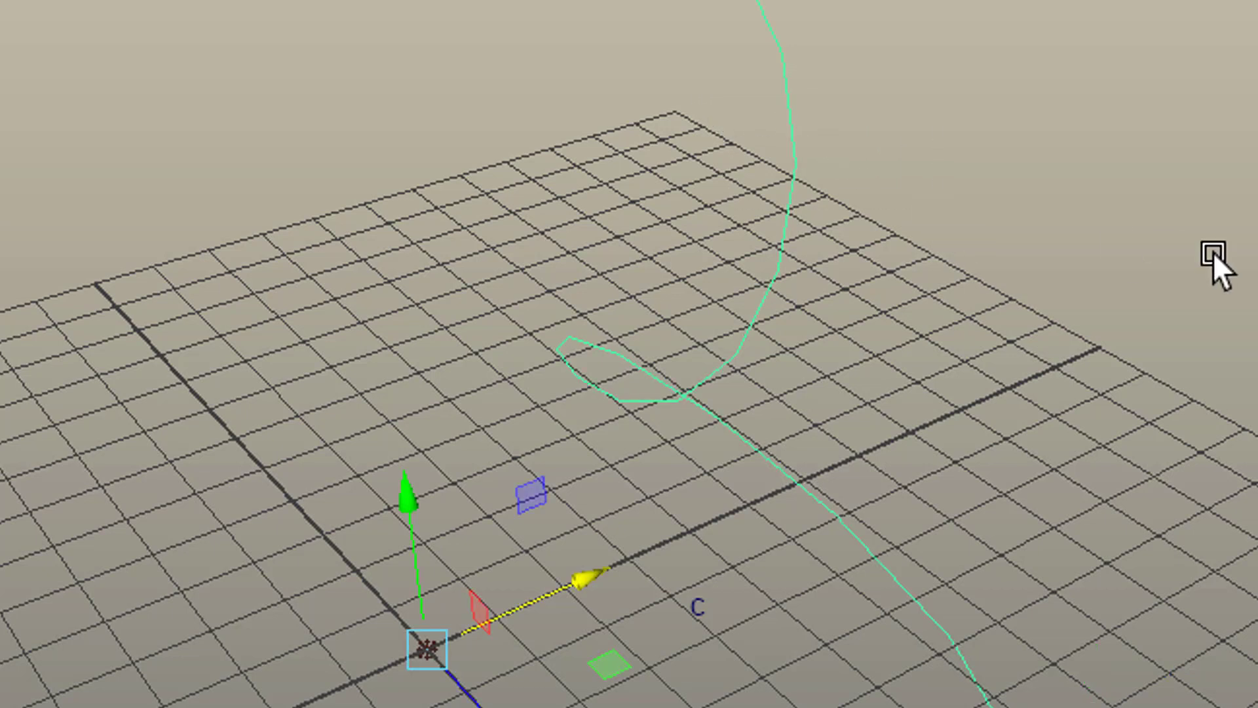
pyautogui.press('3')
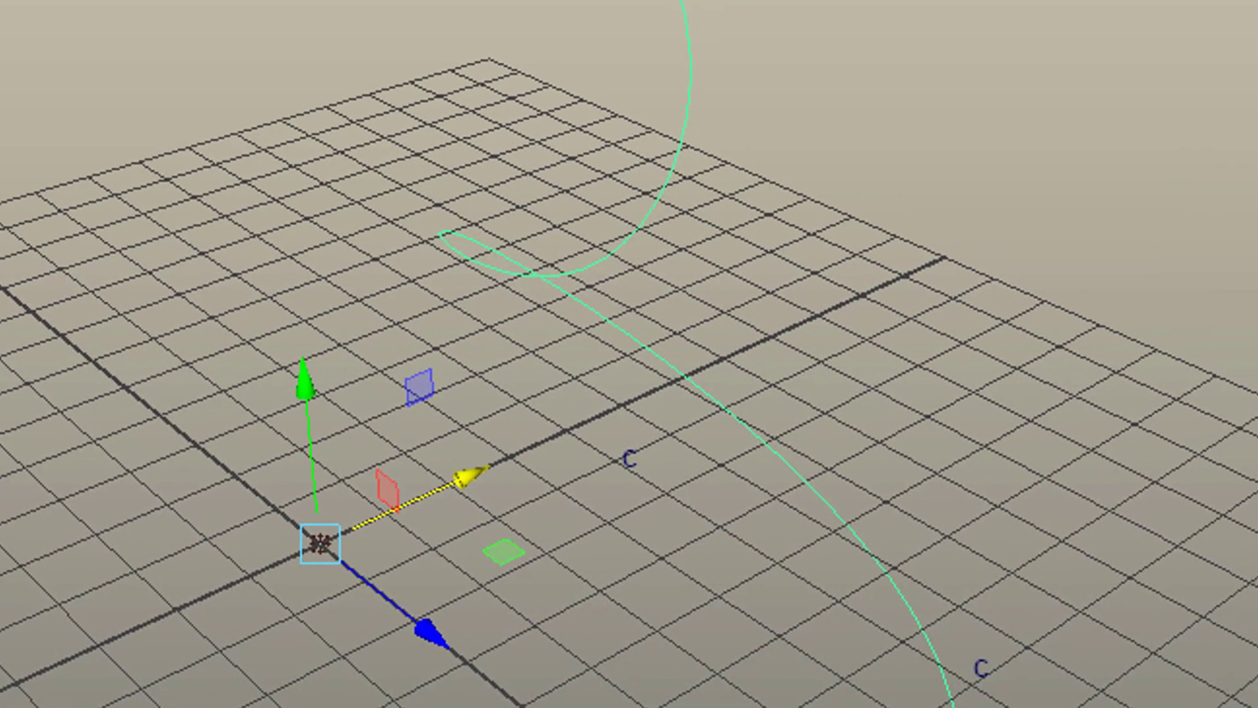
pyautogui.moveTo(1257, 344); pyautogui.dragTo(1257, 336)
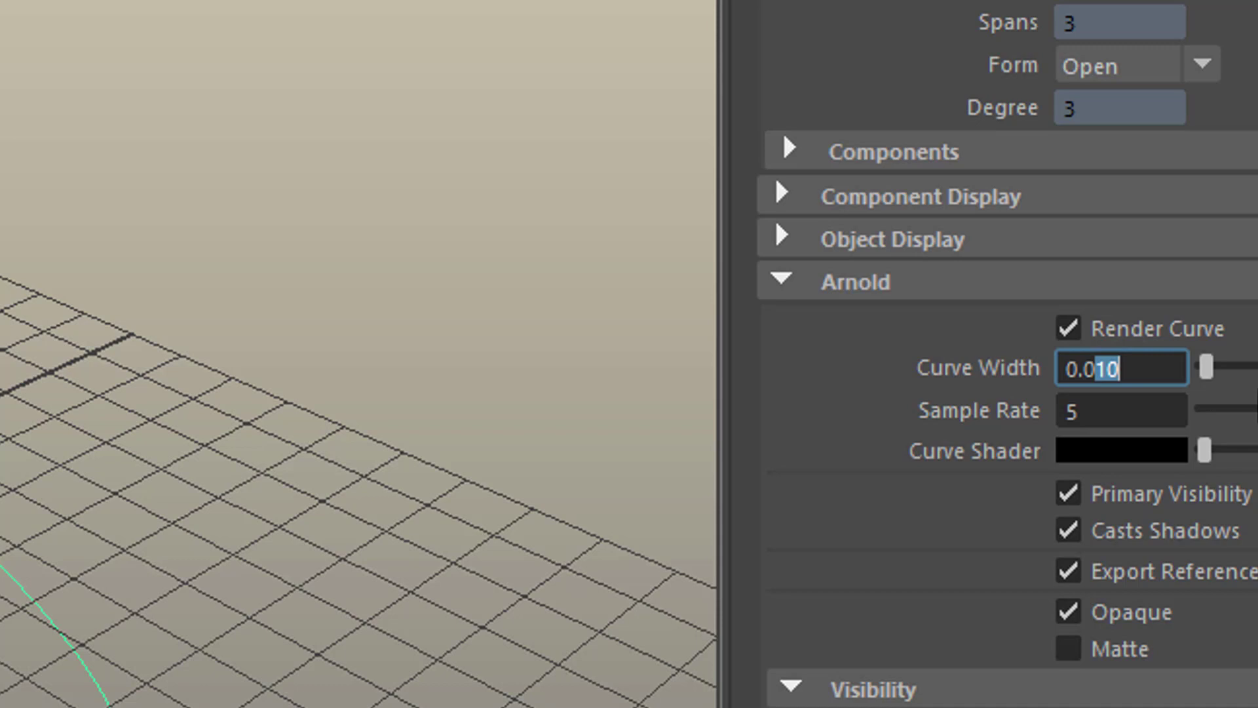
# Step: Set curve1's Arnold Curve Width to 0.09, then reselect the curve
pyautogui.write('9')
pyautogui.press('Return')
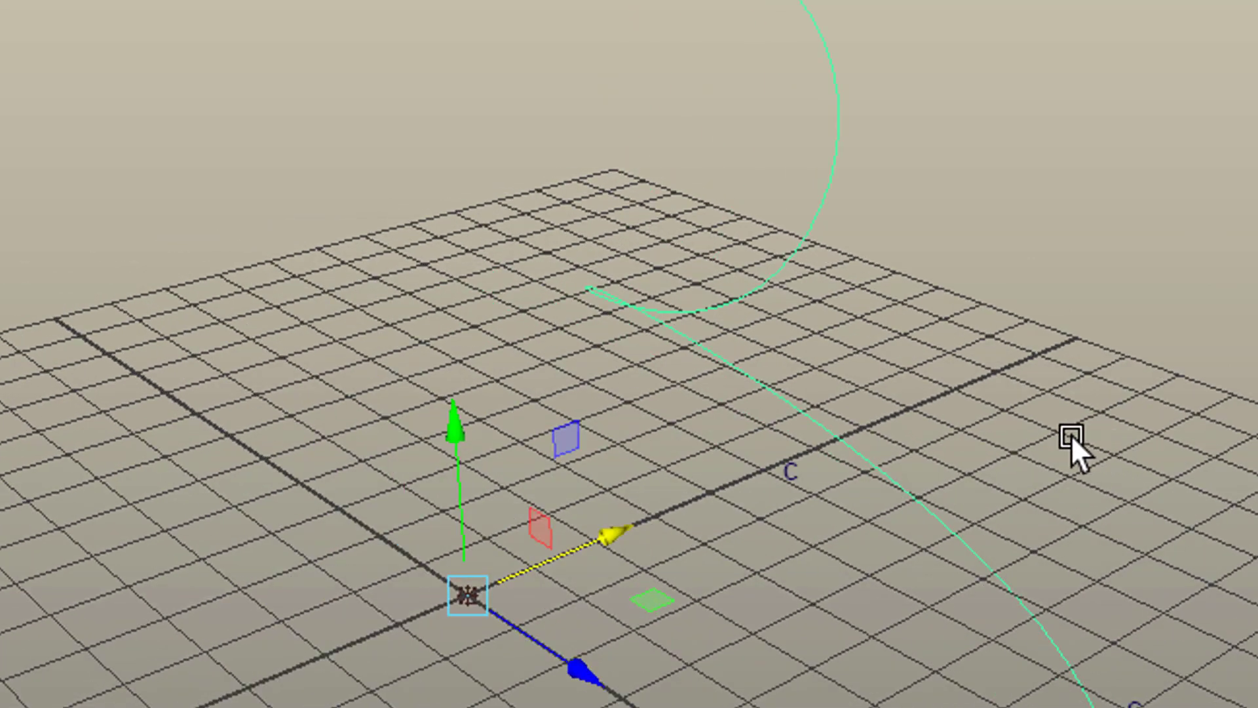
pyautogui.click(863, 247)
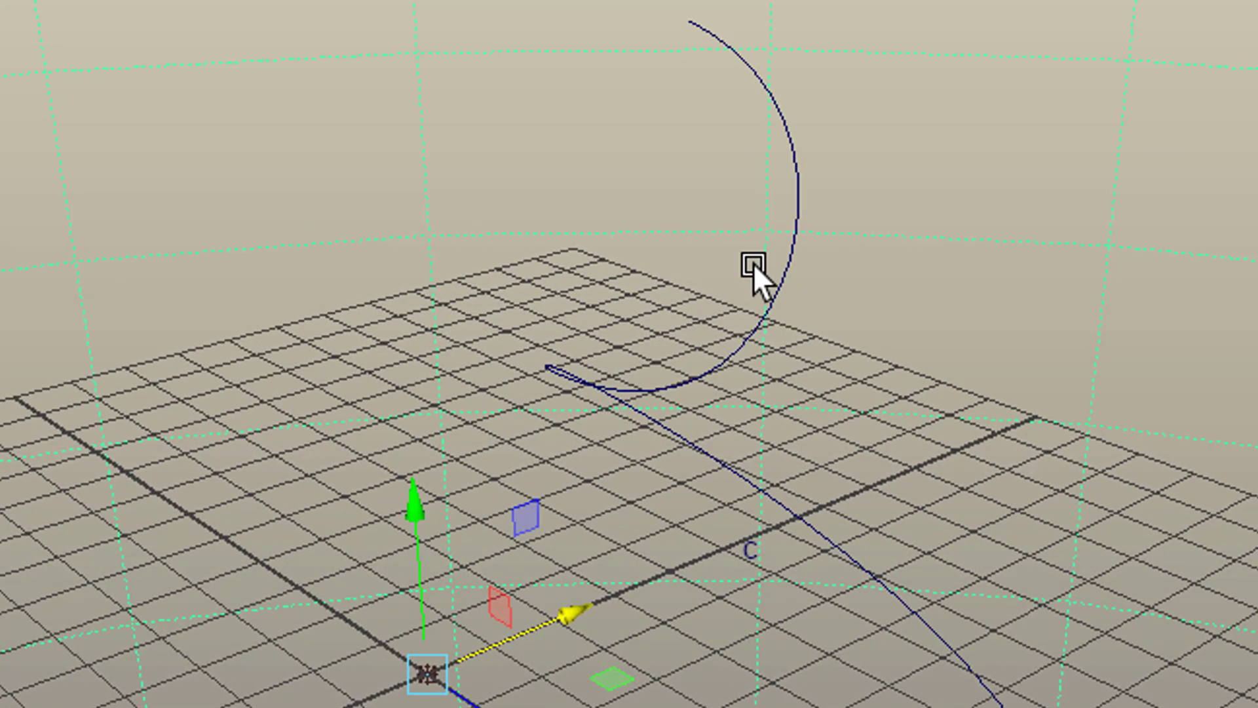
pyautogui.click(747, 328)
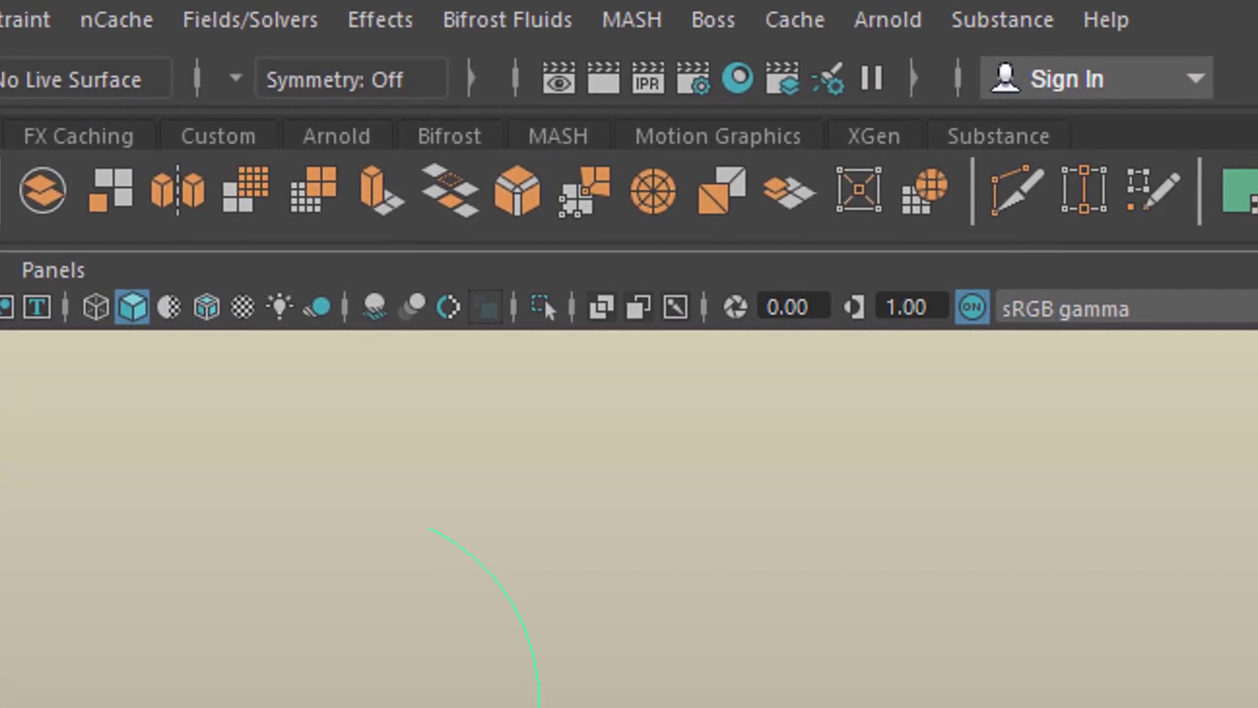
# Step: Create MASH1 from curve1 with reset default MASH network settings
pyautogui.click(628, 20)
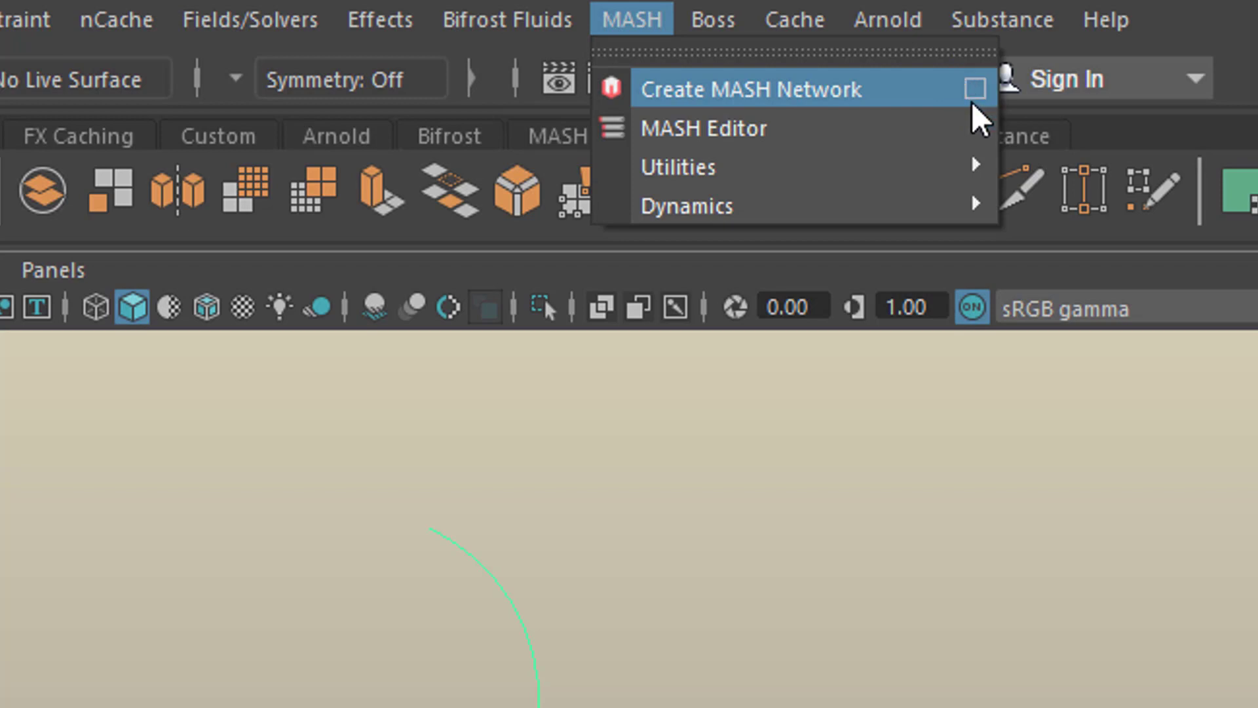
pyautogui.click(970, 70)
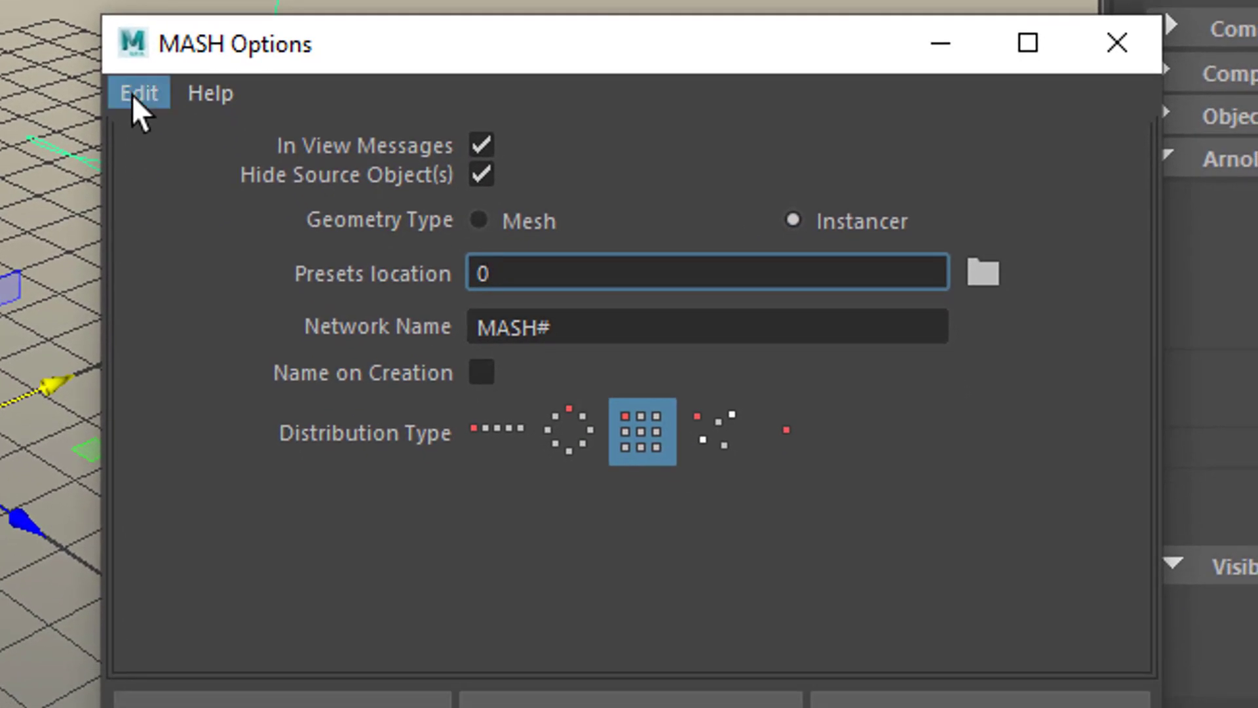
pyautogui.click(136, 98)
pyautogui.click(180, 172)
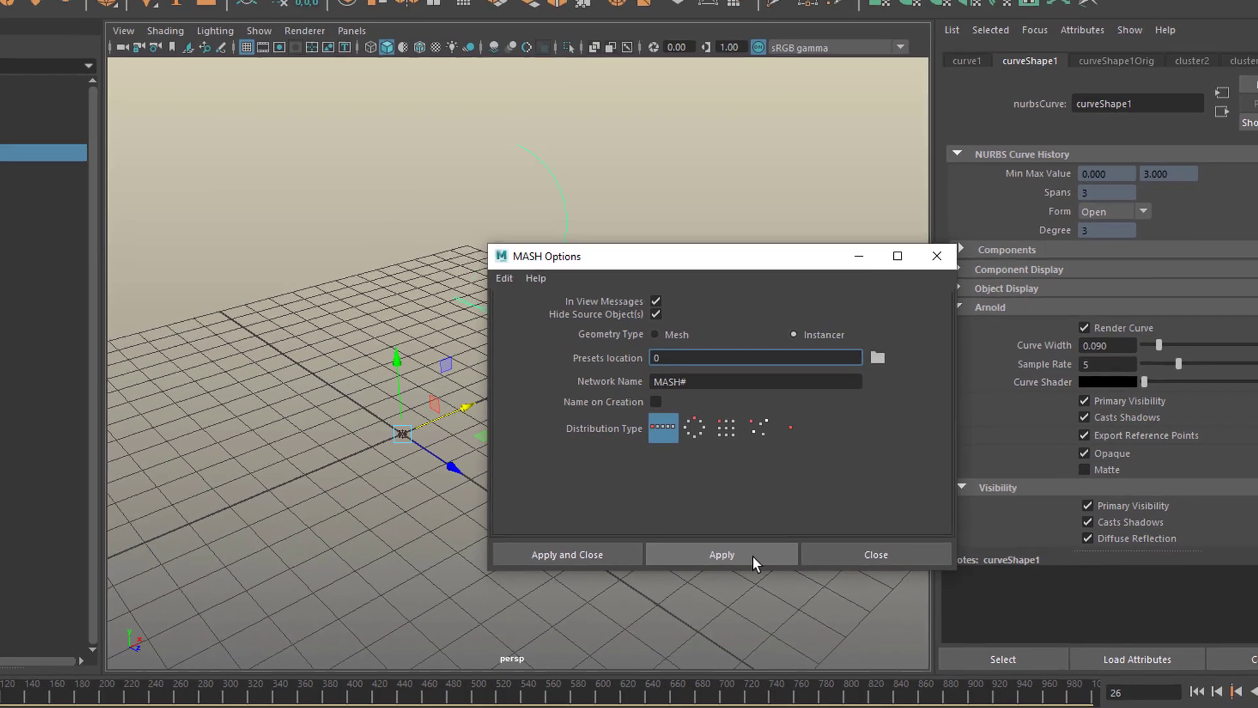
pyautogui.click(747, 575)
pyautogui.click(892, 575)
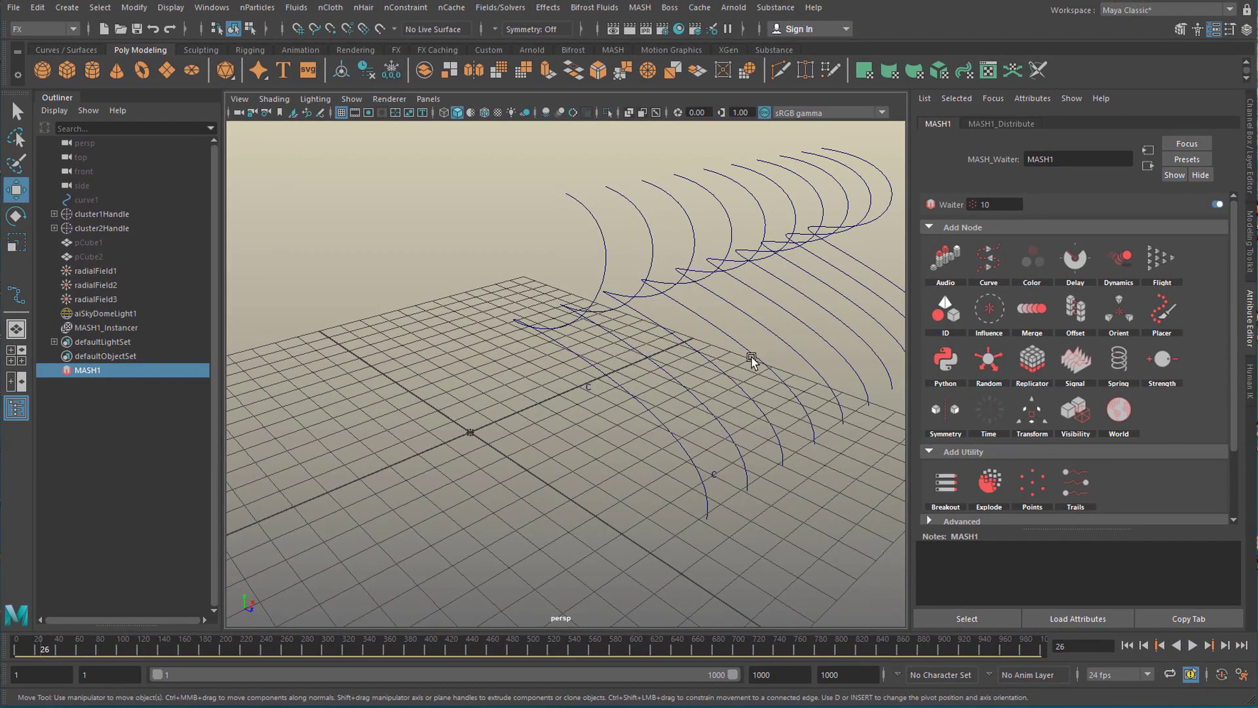
pyautogui.keyDown('alt'); pyautogui.moveTo(663, 387); pyautogui.dragTo(557, 408); pyautogui.keyUp('alt')
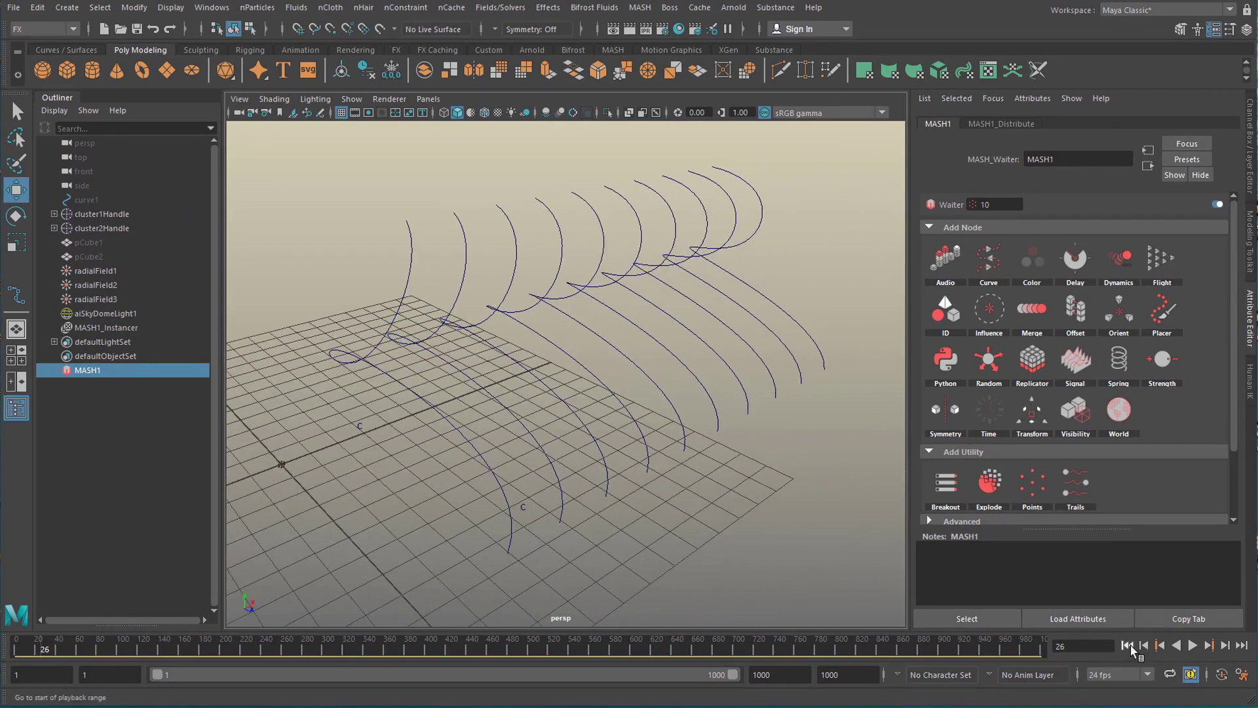
pyautogui.click(1210, 646)
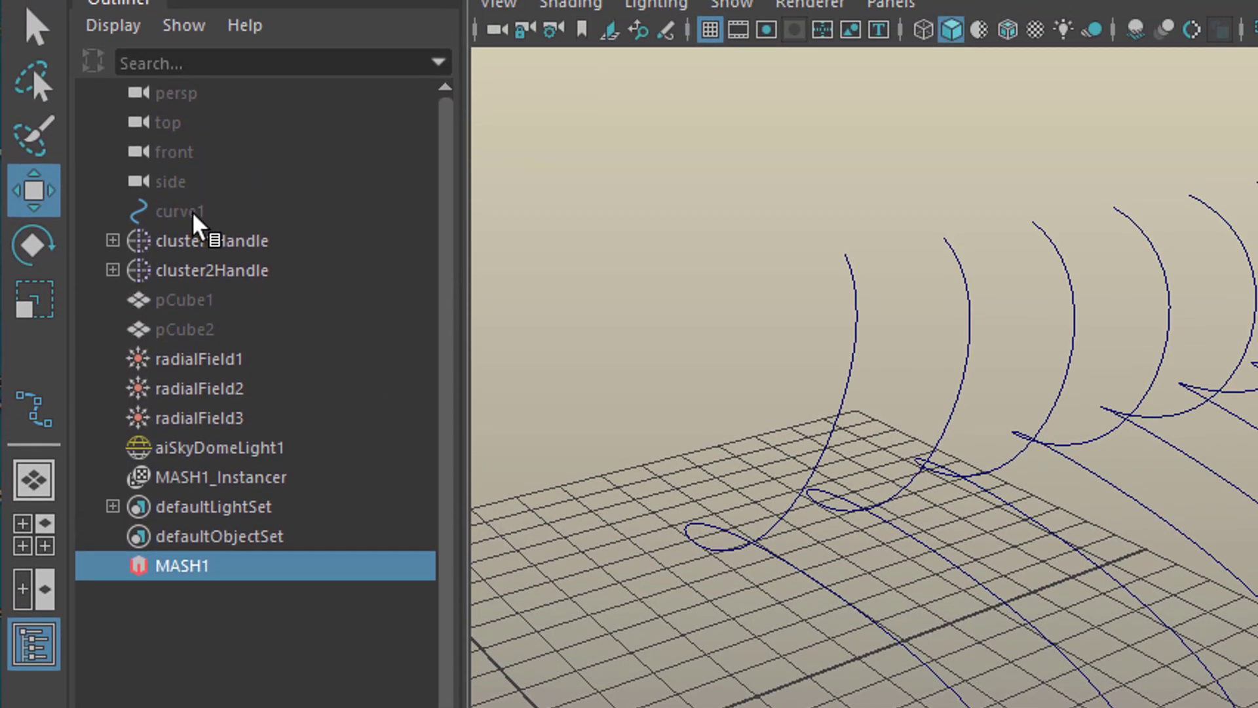
pyautogui.click(187, 213)
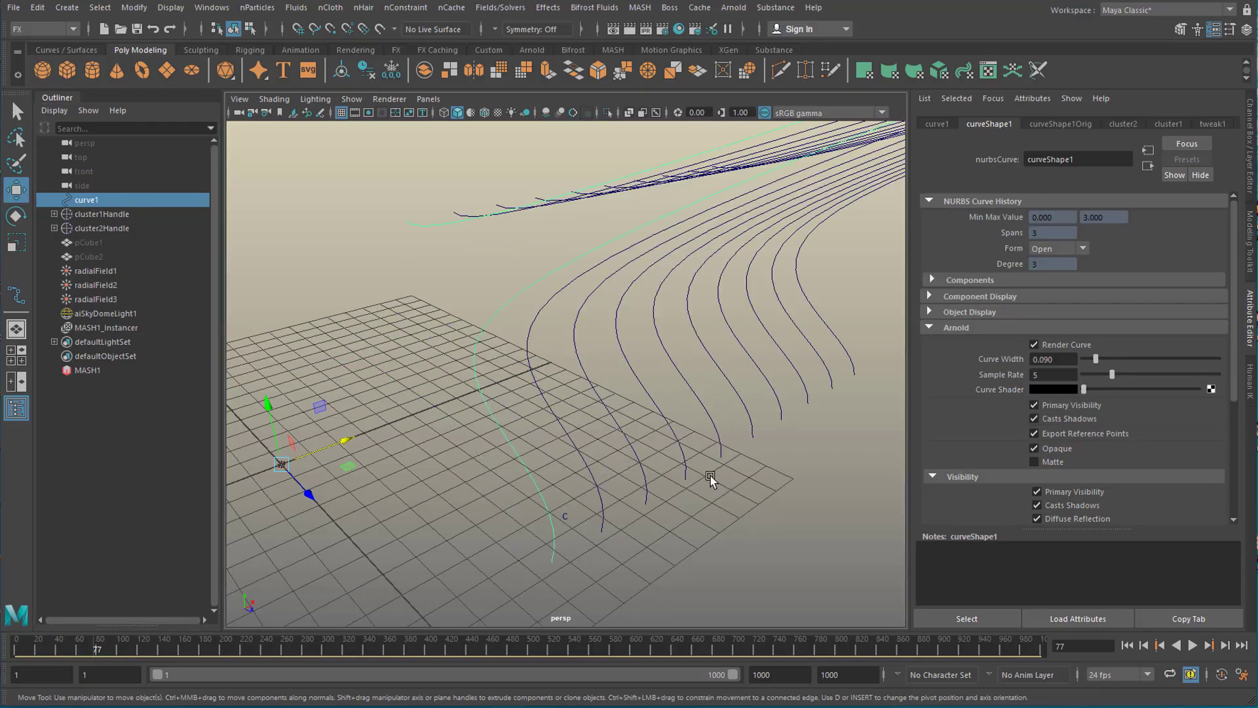
pyautogui.keyDown('alt'); pyautogui.moveTo(711, 413); pyautogui.dragTo(787, 537); pyautogui.keyUp('alt')
pyautogui.click(1125, 648)
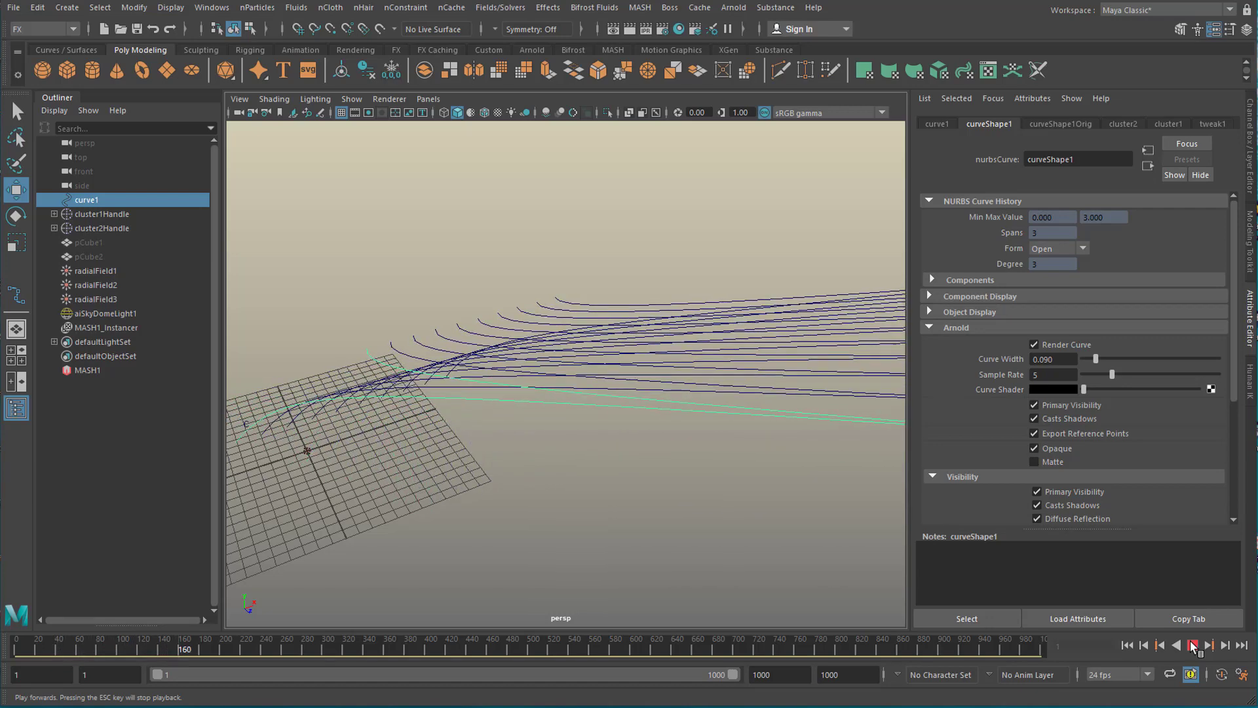
pyautogui.click(1193, 648)
pyautogui.keyDown('alt'); pyautogui.moveTo(786, 492); pyautogui.dragTo(553, 505); pyautogui.keyUp('alt')
# Step: Add a 4D noise Signal node to MASH1 and set Noise Scale to 0.808
pyautogui.click(82, 372)
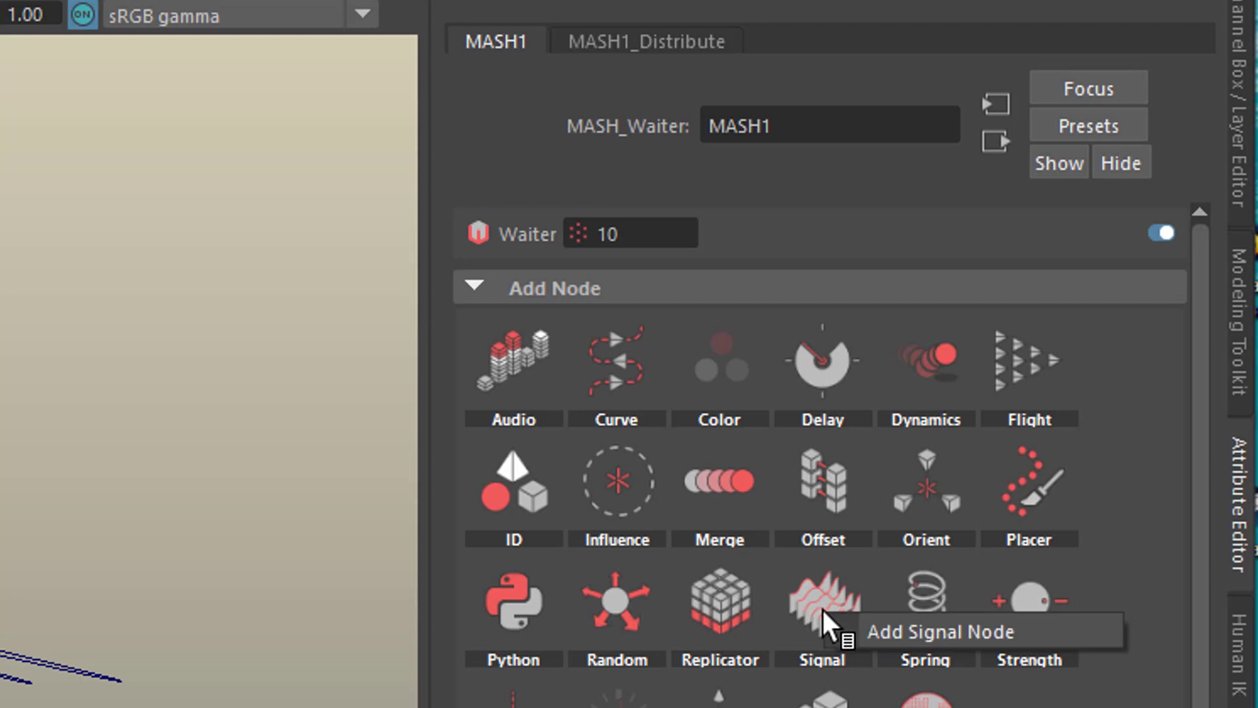
pyautogui.click(908, 629)
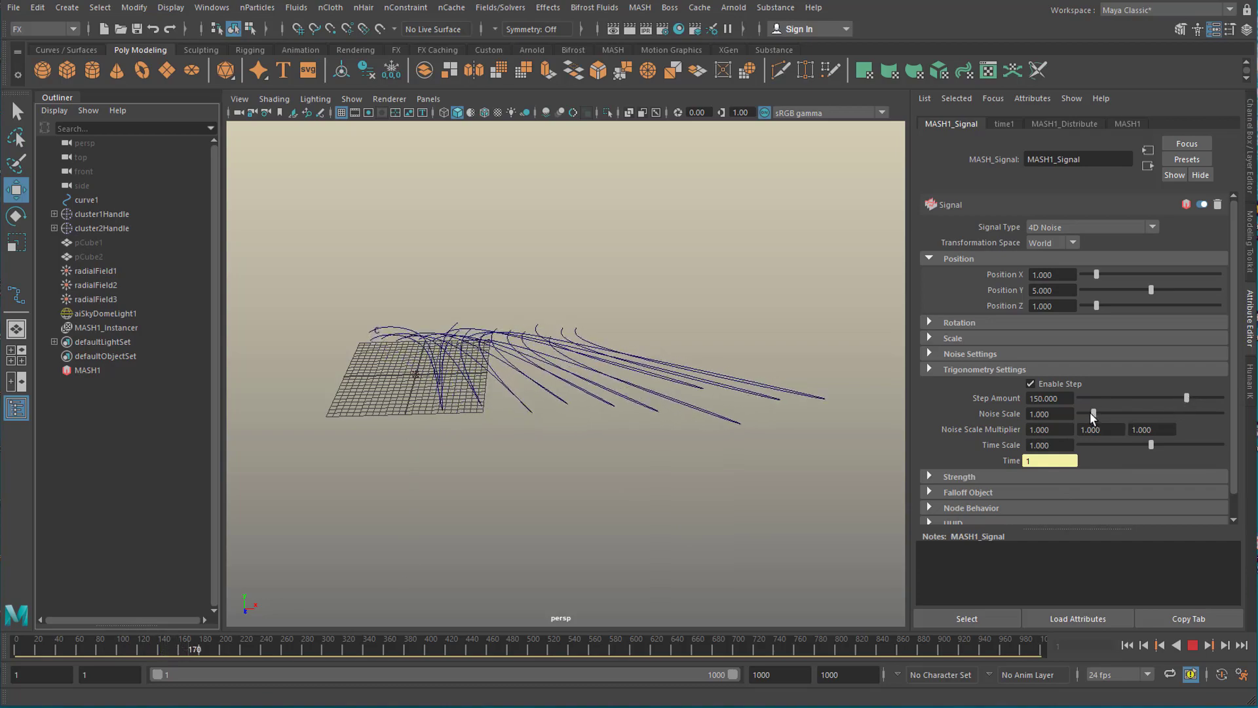
pyautogui.moveTo(1094, 413)
pyautogui.mouseDown()
pyautogui.moveTo(1135, 412)
pyautogui.moveTo(1090, 413)
pyautogui.mouseUp()
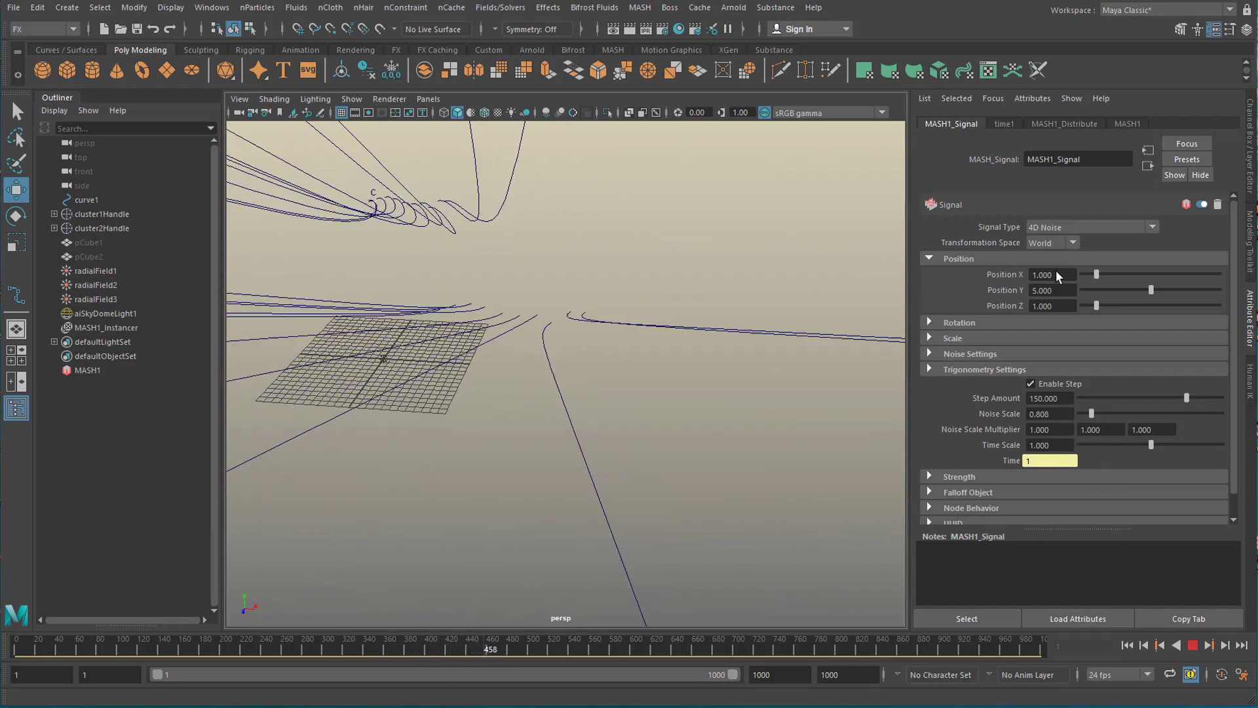
# Step: Switch MASH1_Distribute's Distribution Type to Grid and stop playback
pyautogui.click(1079, 123)
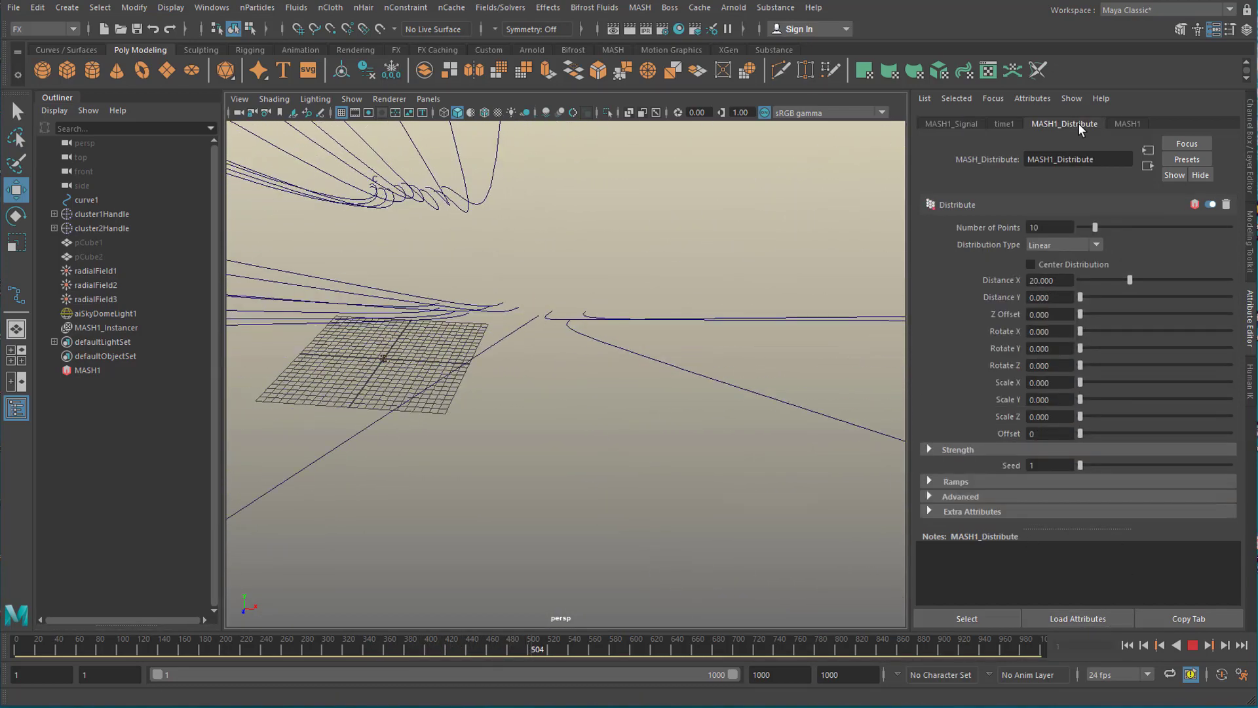
pyautogui.click(1098, 245)
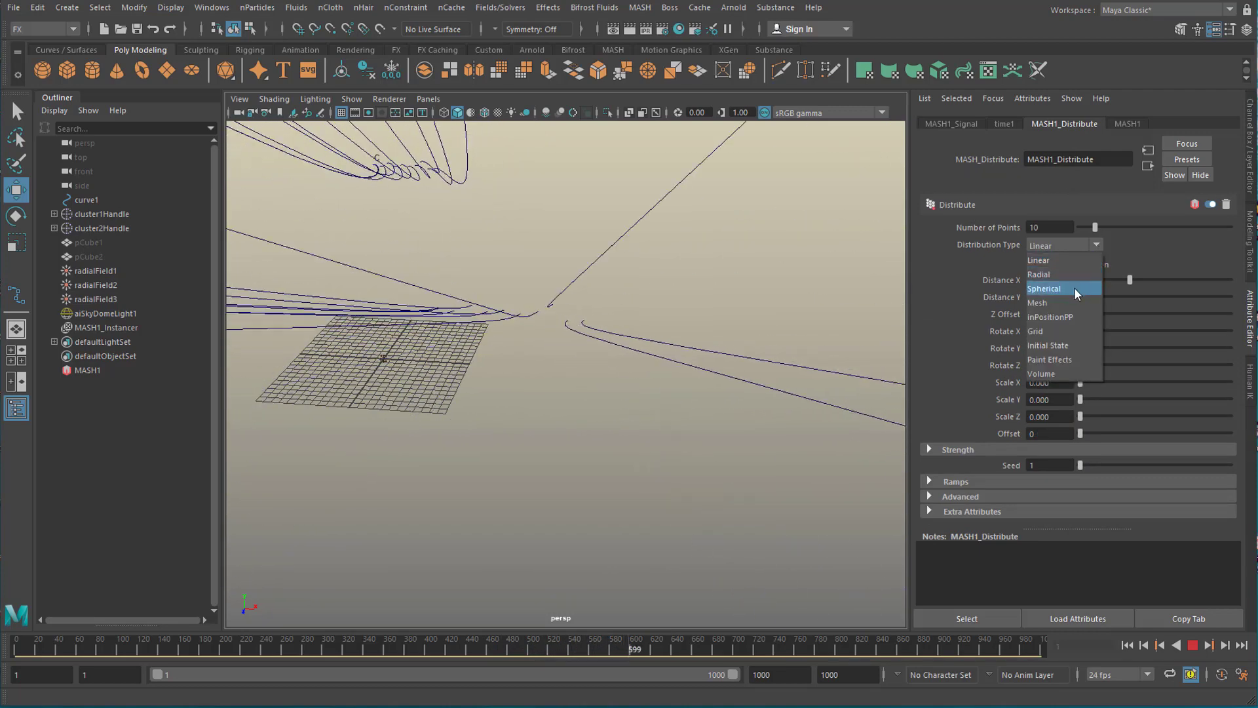
pyautogui.click(1068, 331)
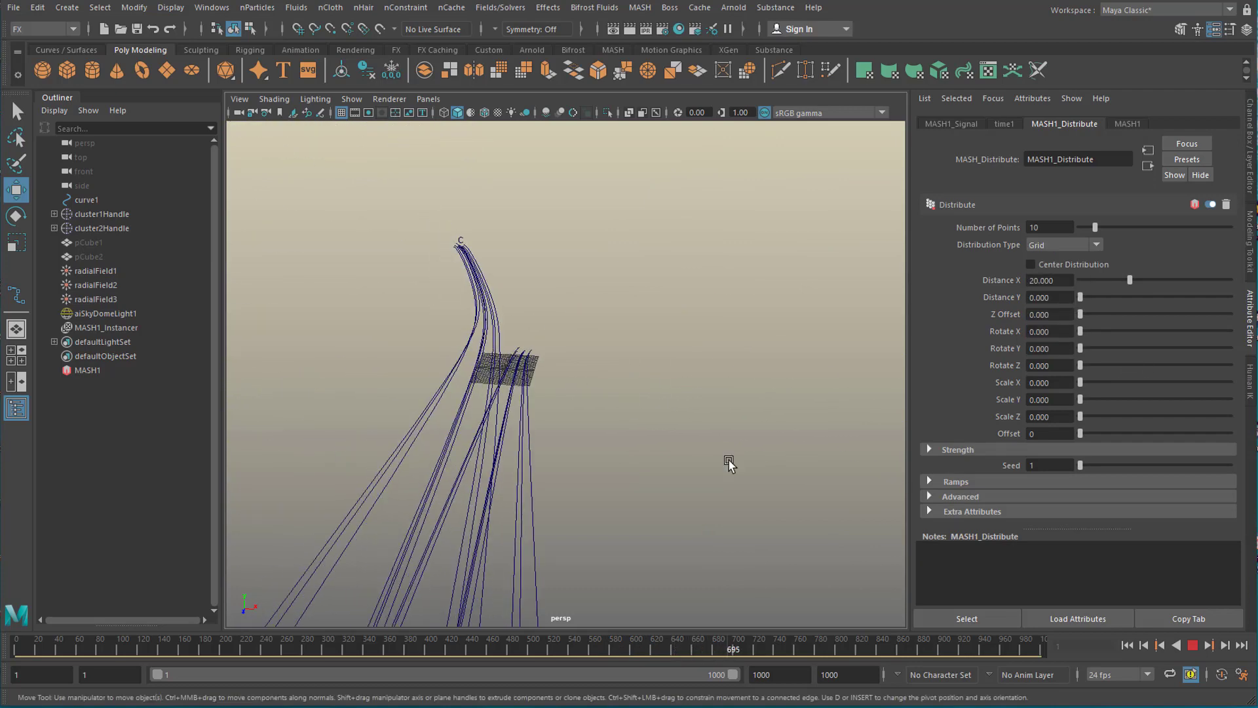
pyautogui.click(1193, 644)
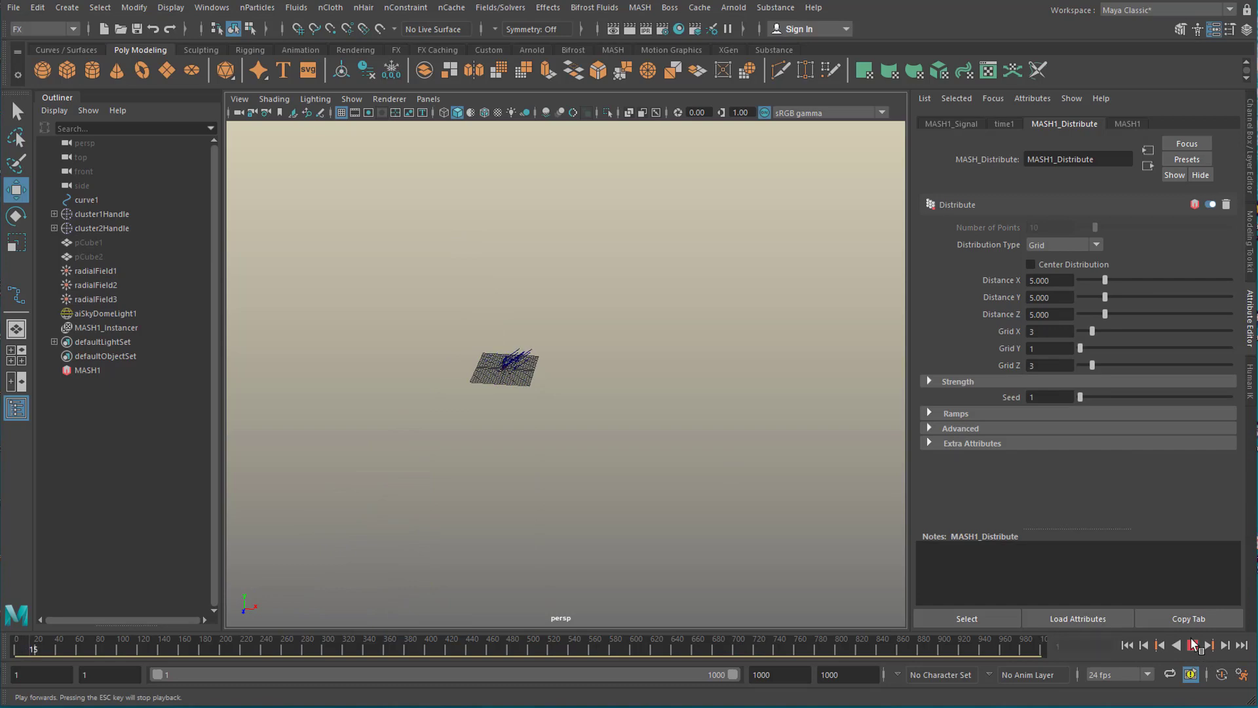
# Step: Raise Grid Y to 9 and Grid X to 6, then rewind to frame 1
pyautogui.keyDown('alt'); pyautogui.moveTo(815, 448); pyautogui.dragTo(583, 426); pyautogui.keyUp('alt')
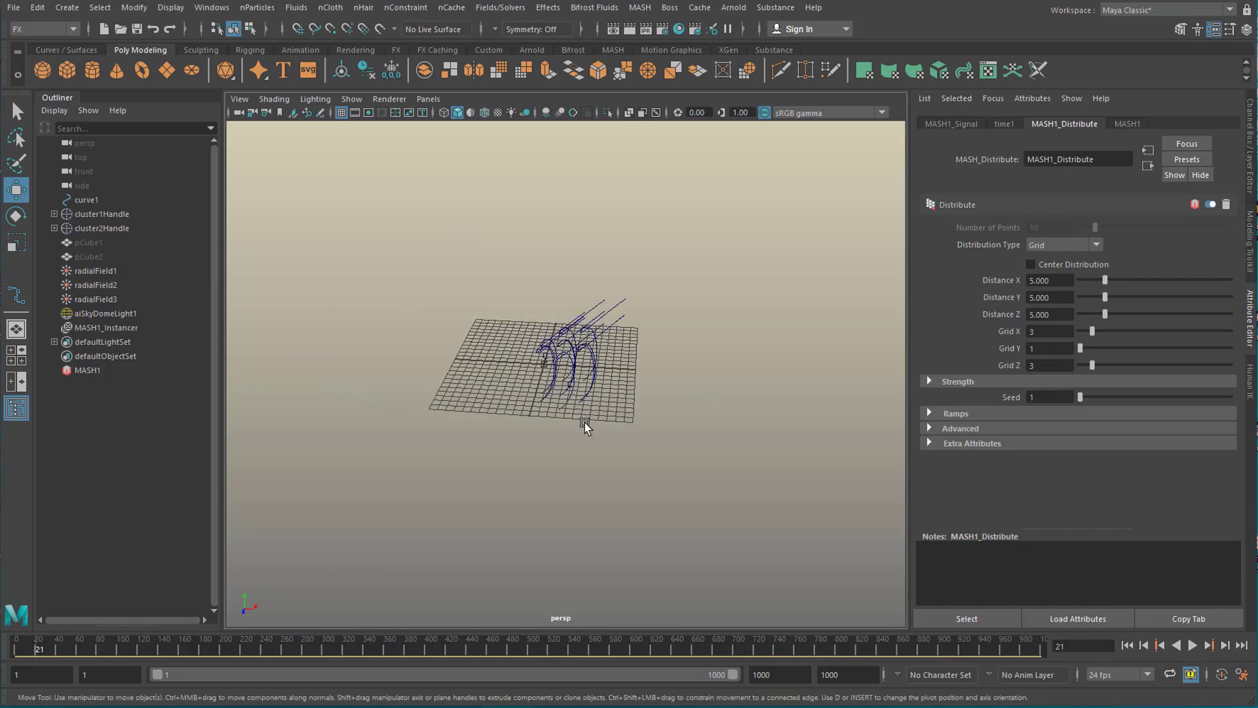
pyautogui.keyDown('alt'); pyautogui.moveTo(584, 427); pyautogui.dragTo(851, 415, button='right'); pyautogui.keyUp('alt')
pyautogui.keyDown('alt'); pyautogui.moveTo(852, 415); pyautogui.dragTo(824, 427); pyautogui.keyUp('alt')
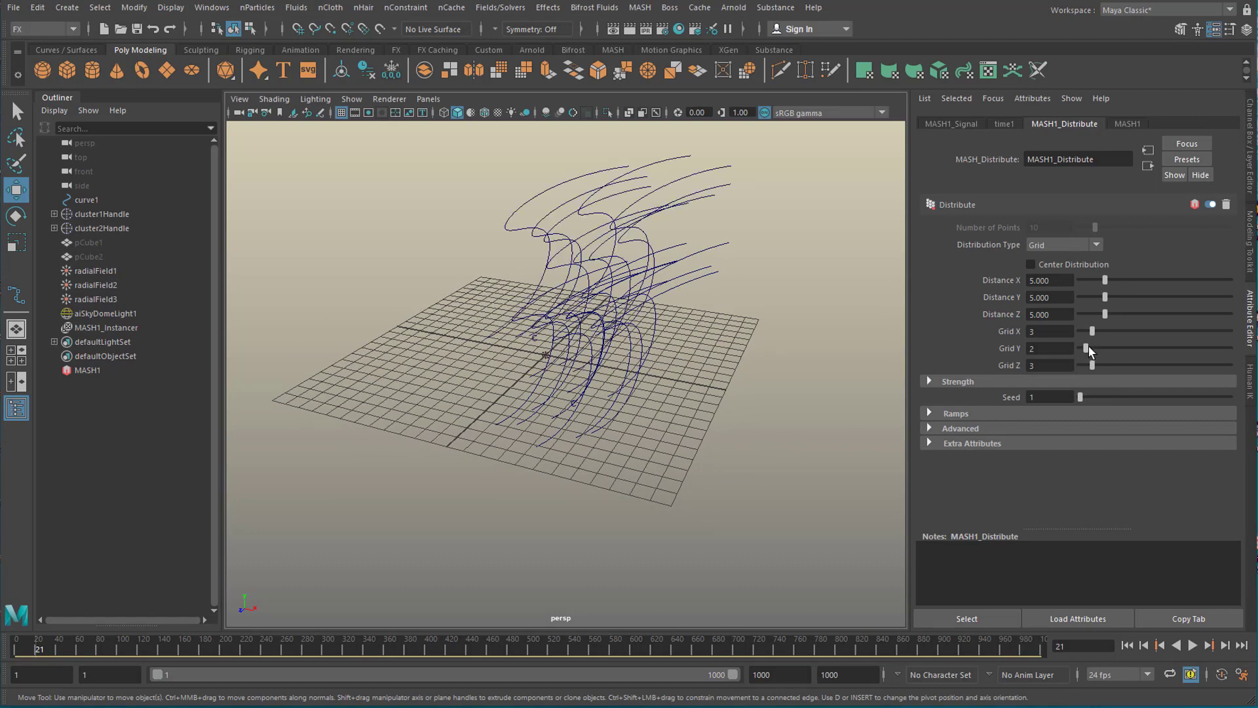
pyautogui.moveTo(1088, 348); pyautogui.dragTo(1112, 365)
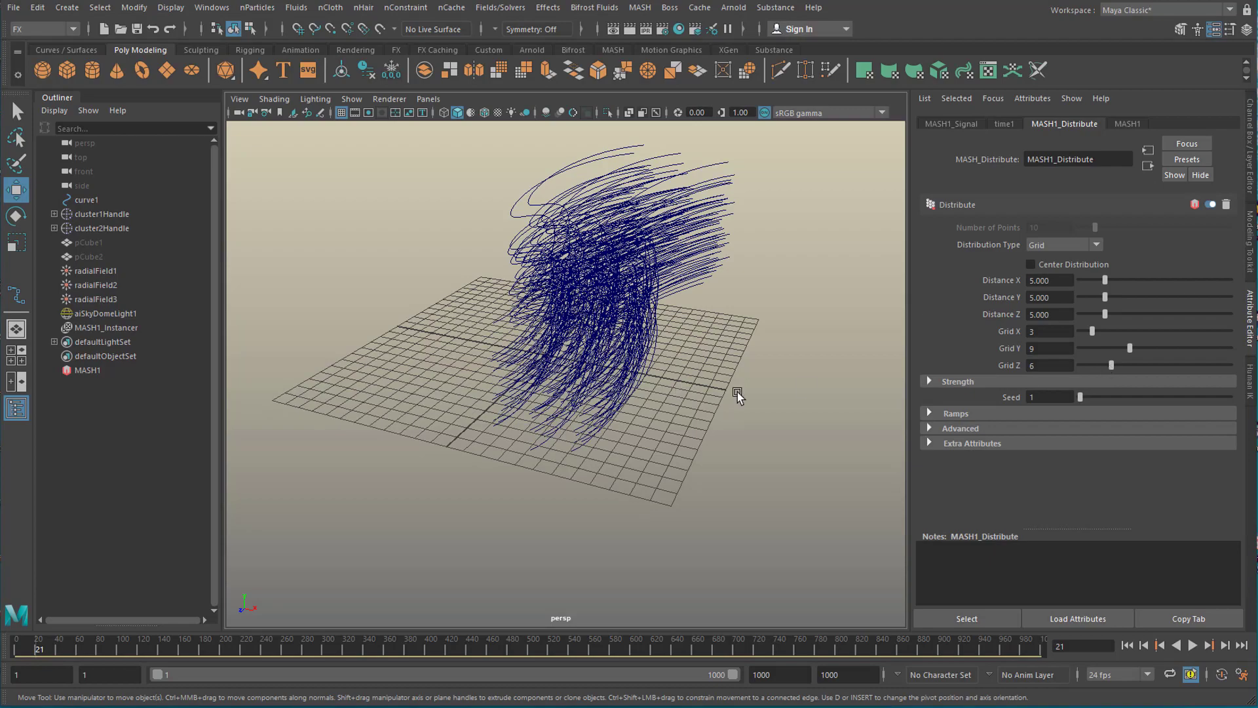
pyautogui.keyDown('alt'); pyautogui.moveTo(737, 396); pyautogui.dragTo(641, 379); pyautogui.keyUp('alt')
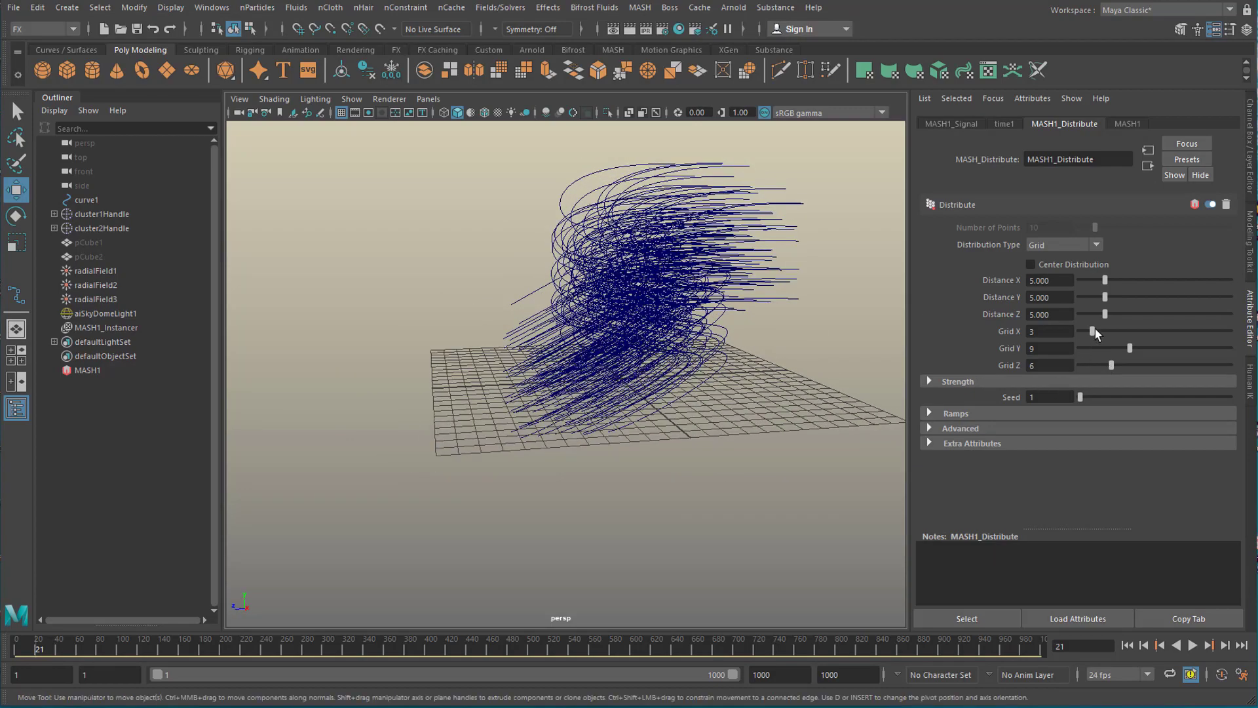
pyautogui.moveTo(1092, 331); pyautogui.dragTo(1111, 331)
pyautogui.keyDown('alt'); pyautogui.moveTo(606, 395); pyautogui.dragTo(652, 440, button='right'); pyautogui.keyUp('alt')
pyautogui.click(1130, 645)
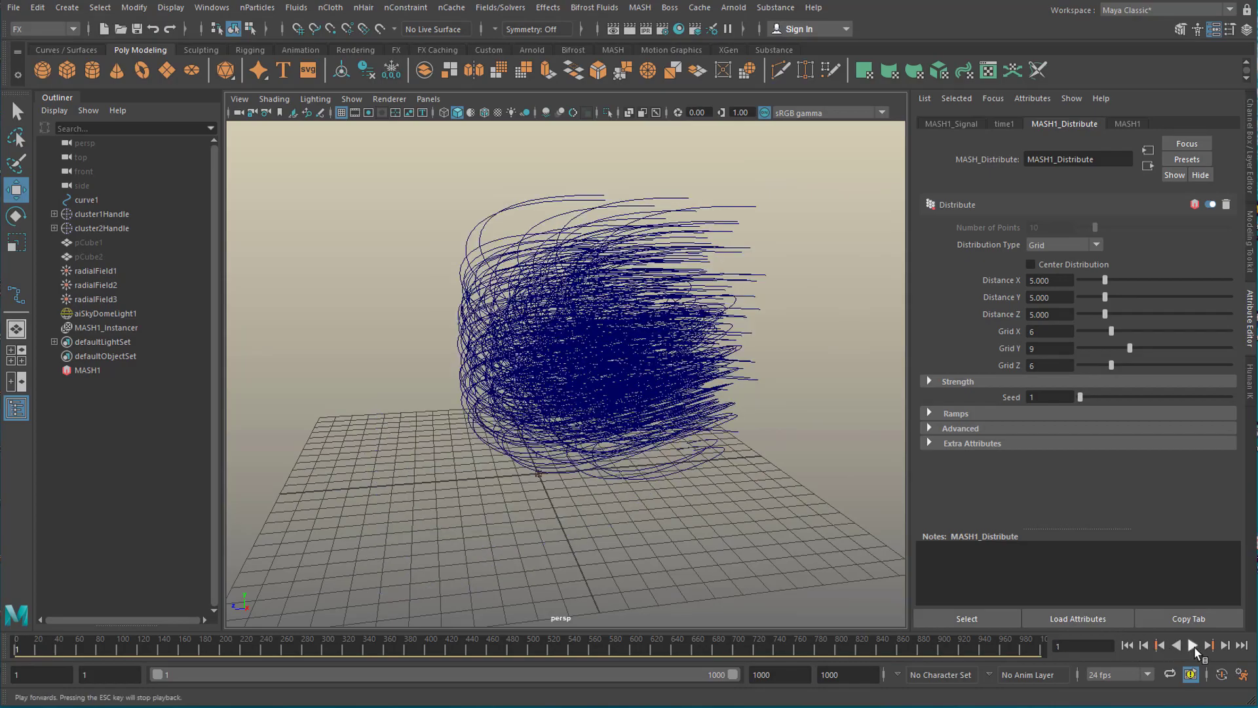